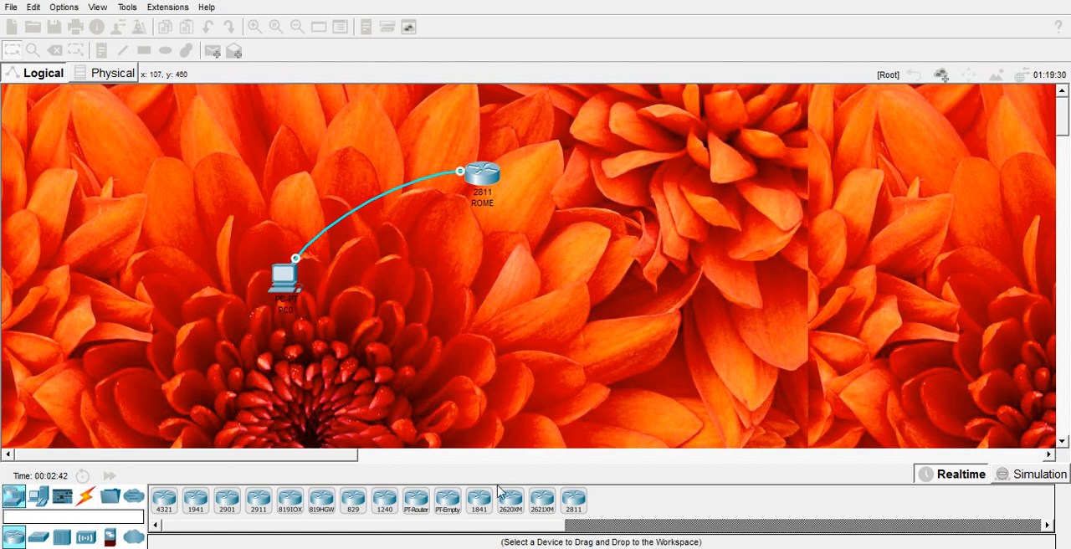
# - Add a 2811 router beside the ROME router and place a PC below and to its right
pyautogui.click(577, 502)
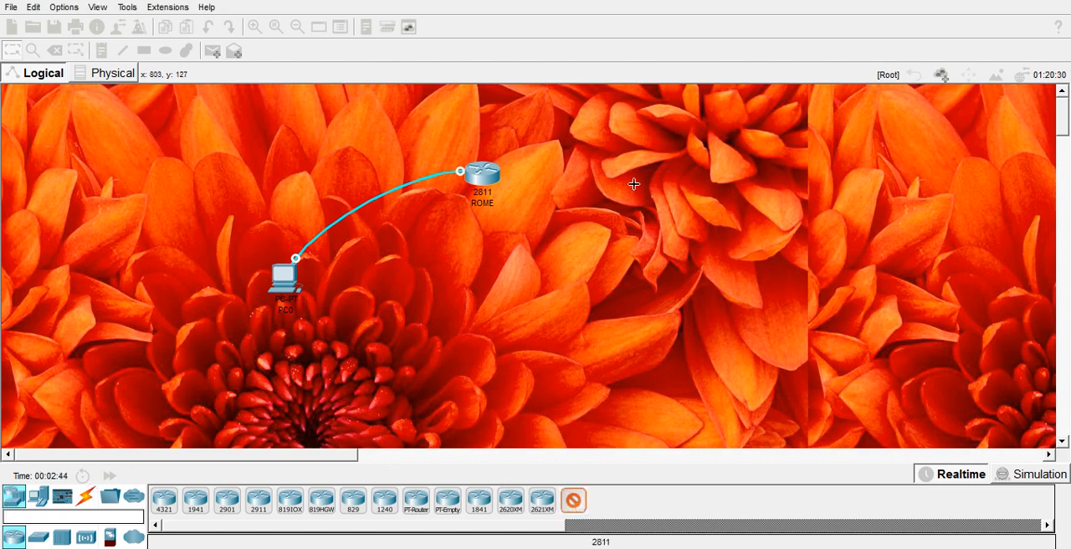
pyautogui.click(601, 178)
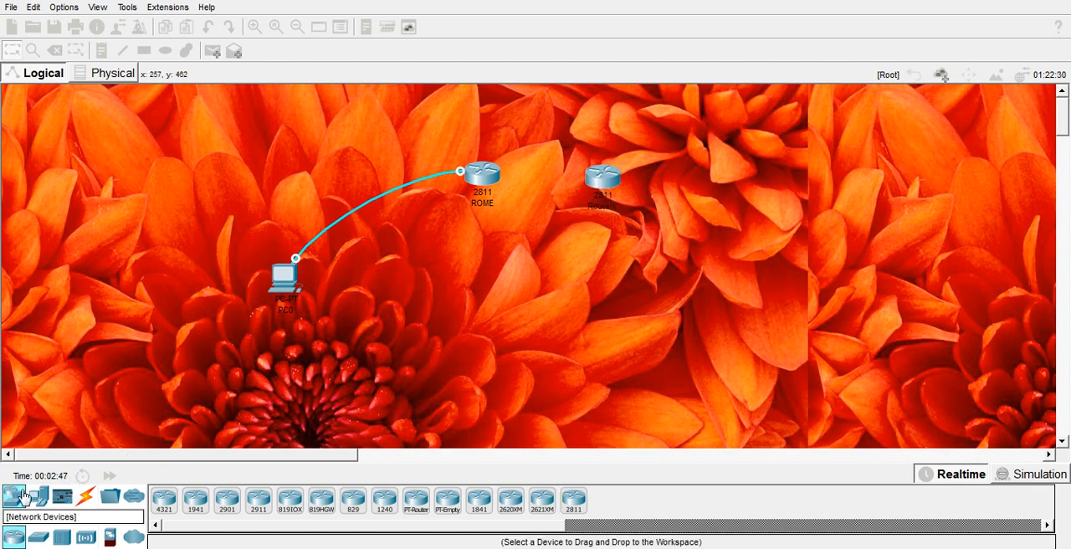
pyautogui.click(37, 497)
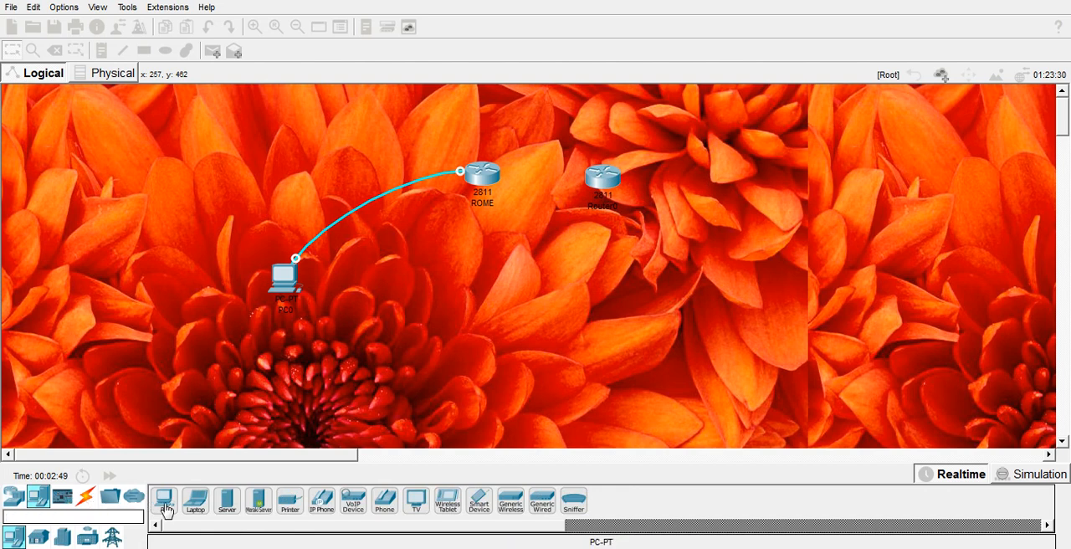
pyautogui.click(164, 500)
pyautogui.click(705, 239)
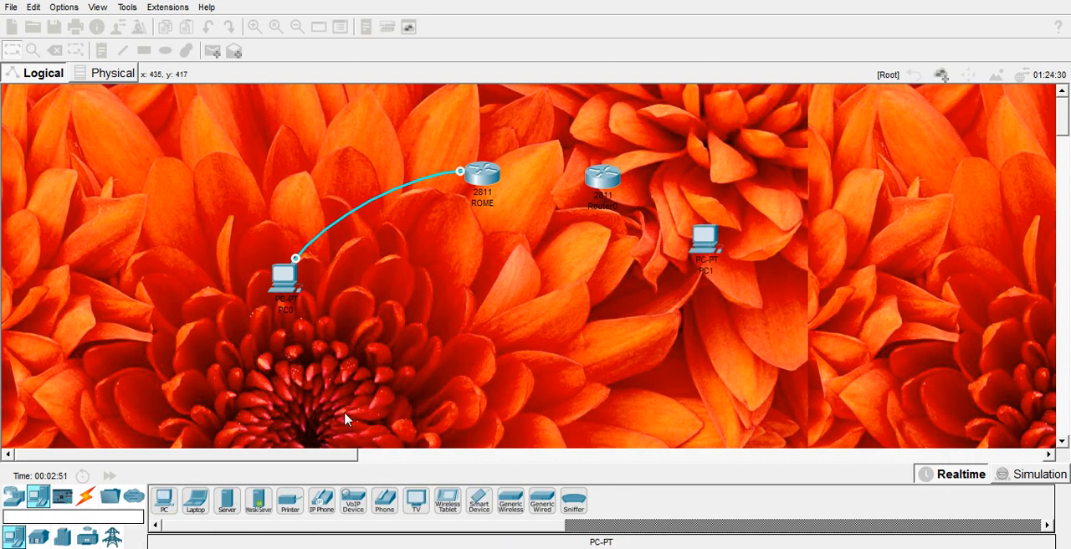
# - Connect the new router's Console port to PC1's RS 232 port with a console cable, and move PC1 slightly lower
pyautogui.click(87, 500)
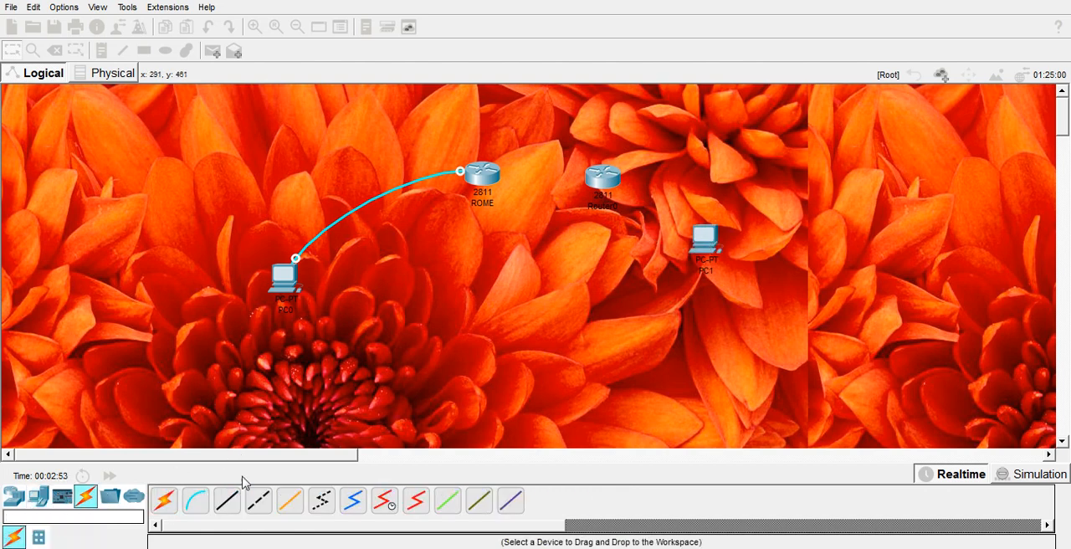
pyautogui.click(196, 500)
pyautogui.click(602, 176)
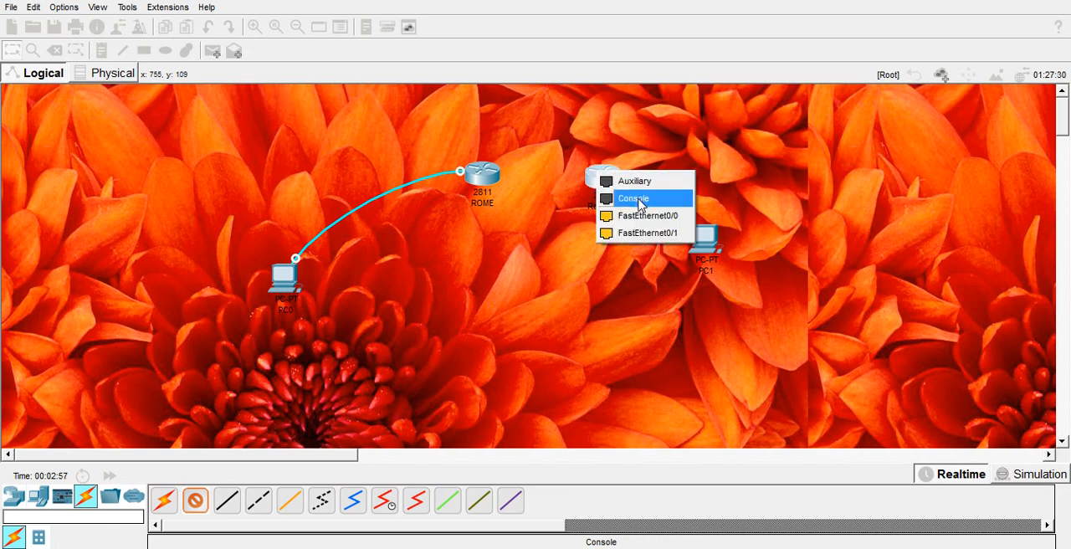
pyautogui.click(639, 200)
pyautogui.click(707, 240)
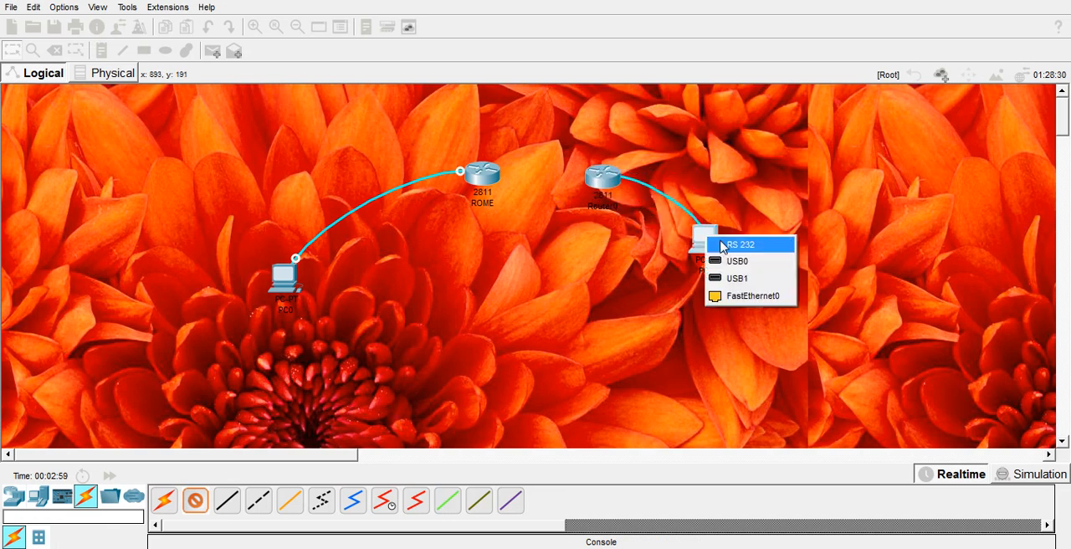
pyautogui.click(725, 244)
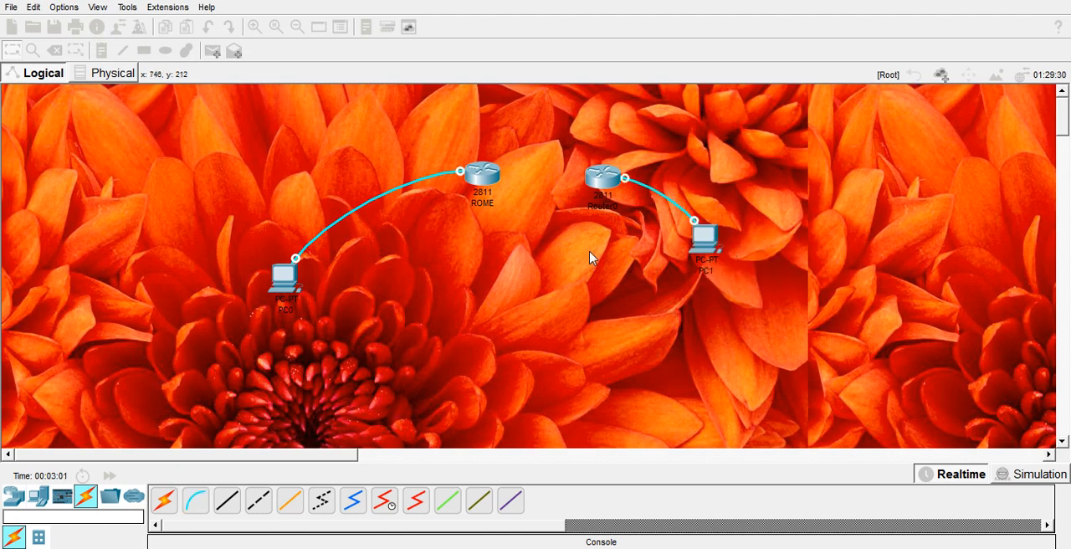
pyautogui.moveTo(701, 242); pyautogui.dragTo(704, 287)
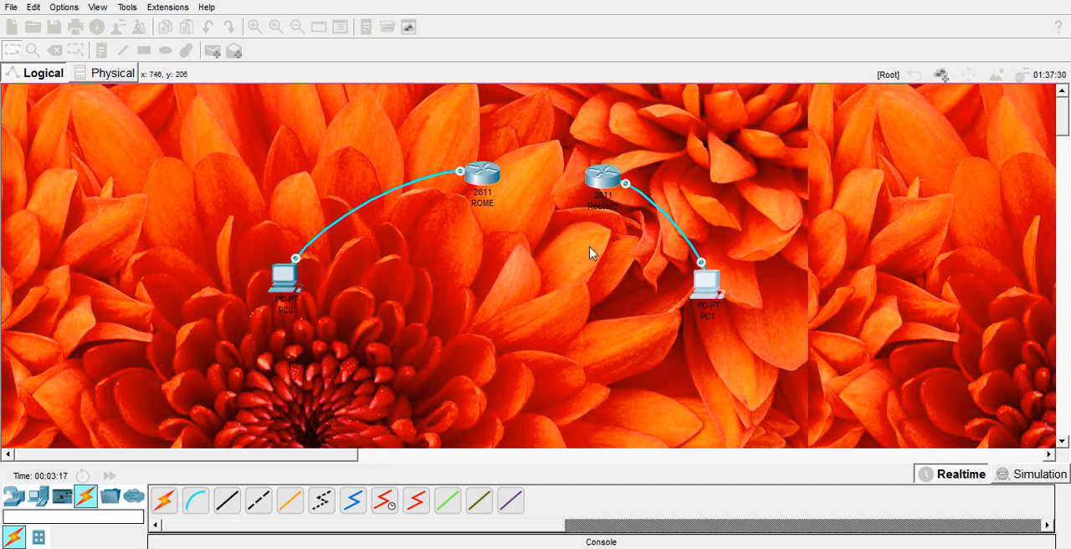
# - Open a terminal session on PC1 with the default port settings and decline the router's initial configuration dialog
pyautogui.click(705, 290)
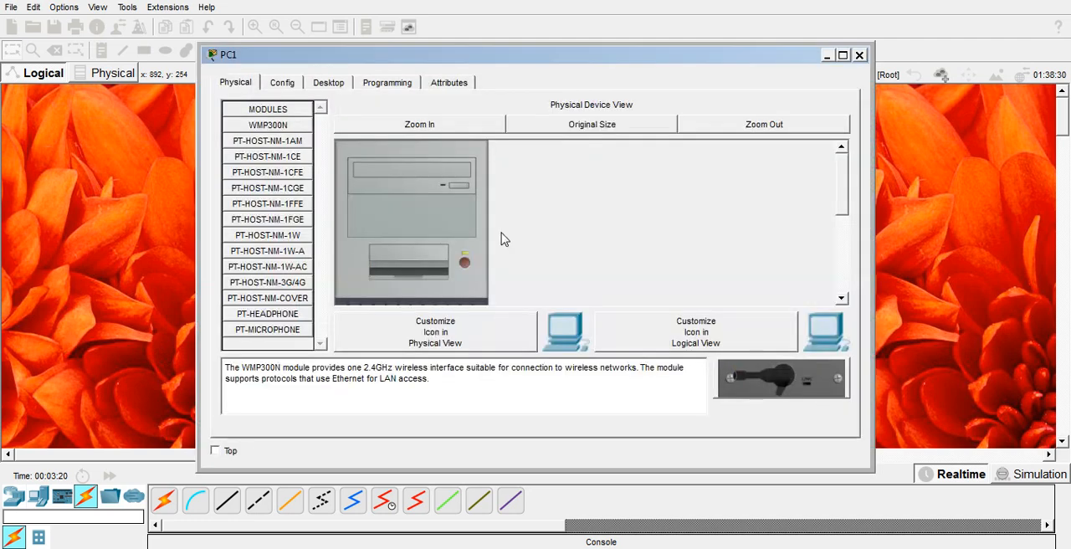
pyautogui.click(339, 89)
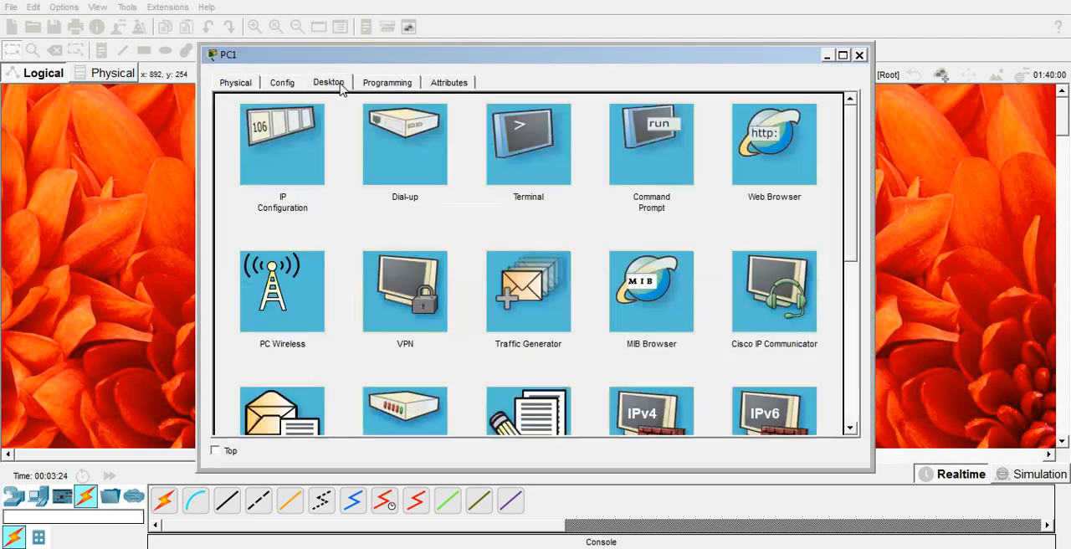
pyautogui.click(540, 161)
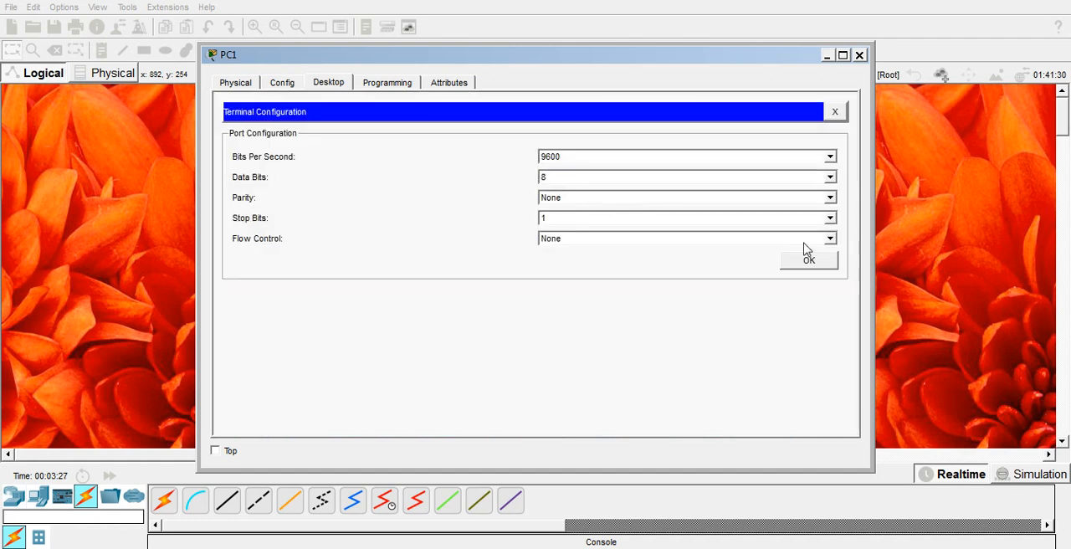
pyautogui.click(815, 263)
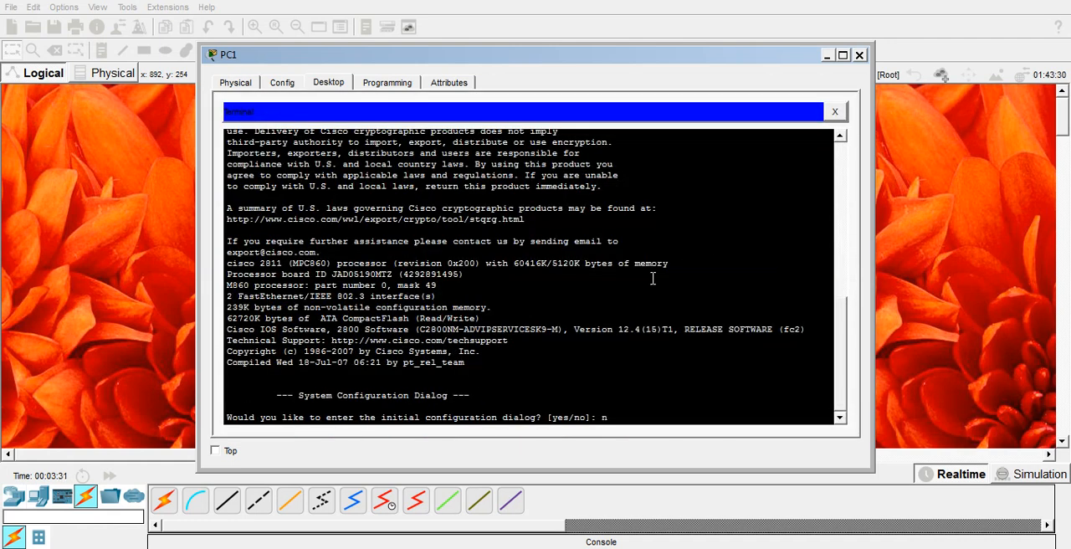
pyautogui.press('Return')
# - Enter privileged mode on the router with the enable command
pyautogui.press('Return')
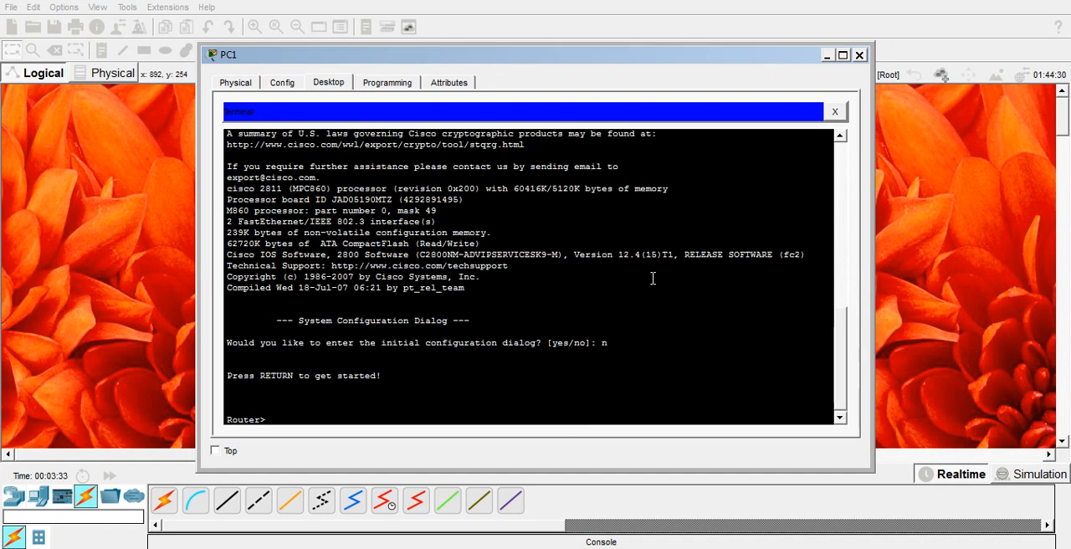
pyautogui.write('ena')
pyautogui.press('Tab')
pyautogui.press('Return')
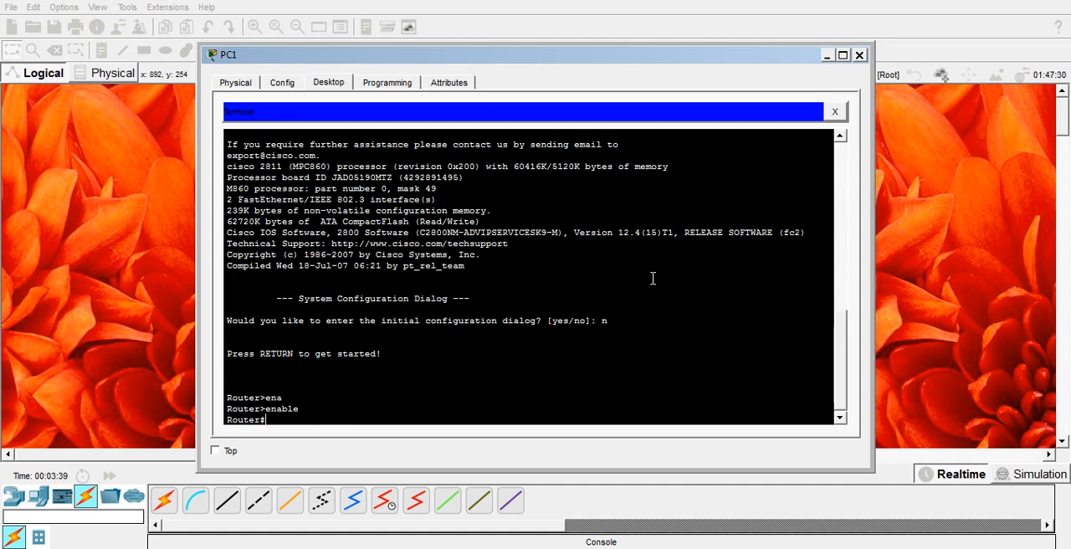
# - Enter global configuration mode on the router with configure terminal
pyautogui.write('conf')
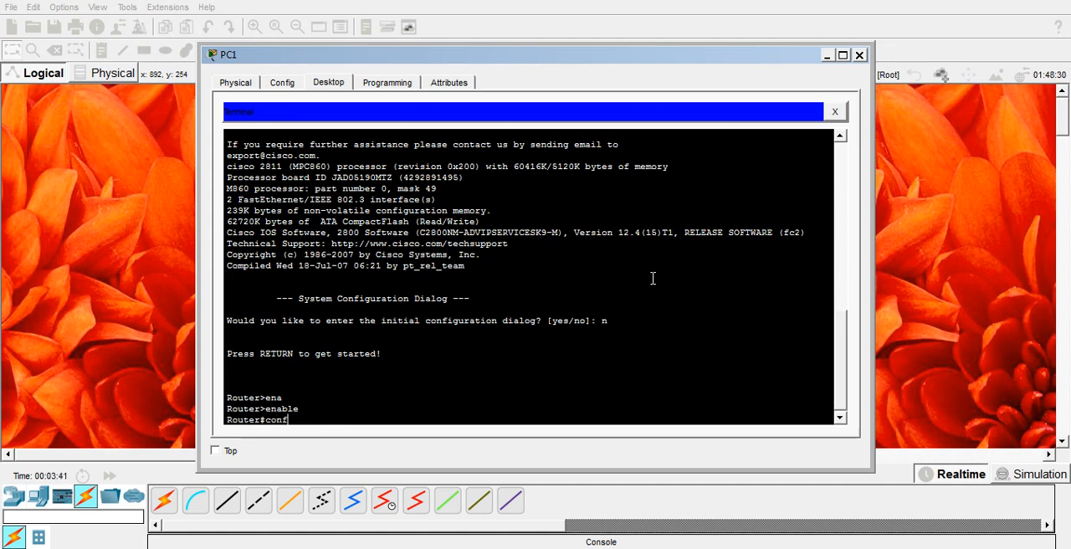
pyautogui.write('igur')
pyautogui.press('Tab')
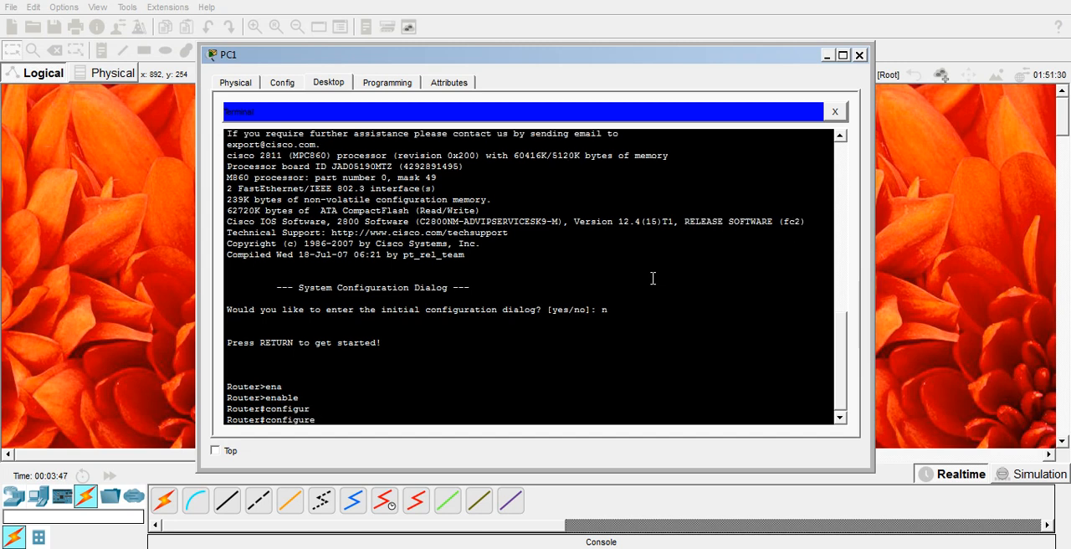
pyautogui.write('te')
pyautogui.press('Tab')
pyautogui.press('Return')
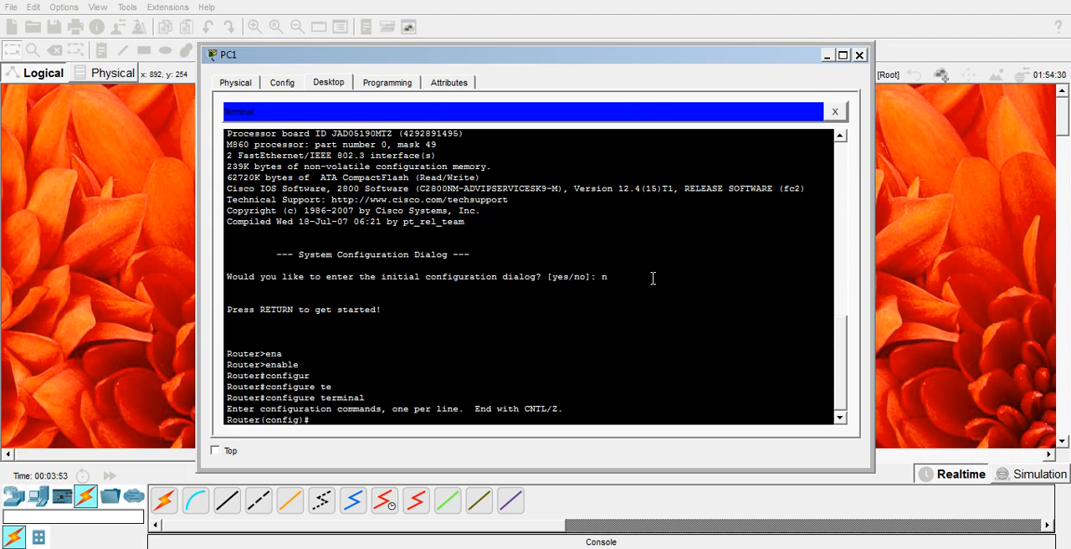
# - Set the router's hostname to LONDON
pyautogui.write('hostn')
pyautogui.press('Tab')
pyautogui.write('LONDON')
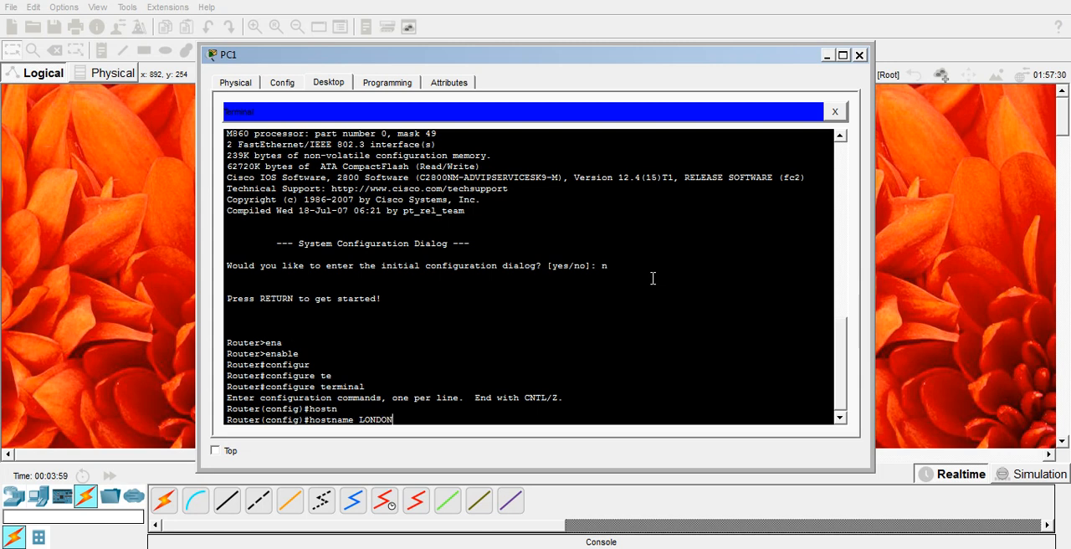
pyautogui.press('Return')
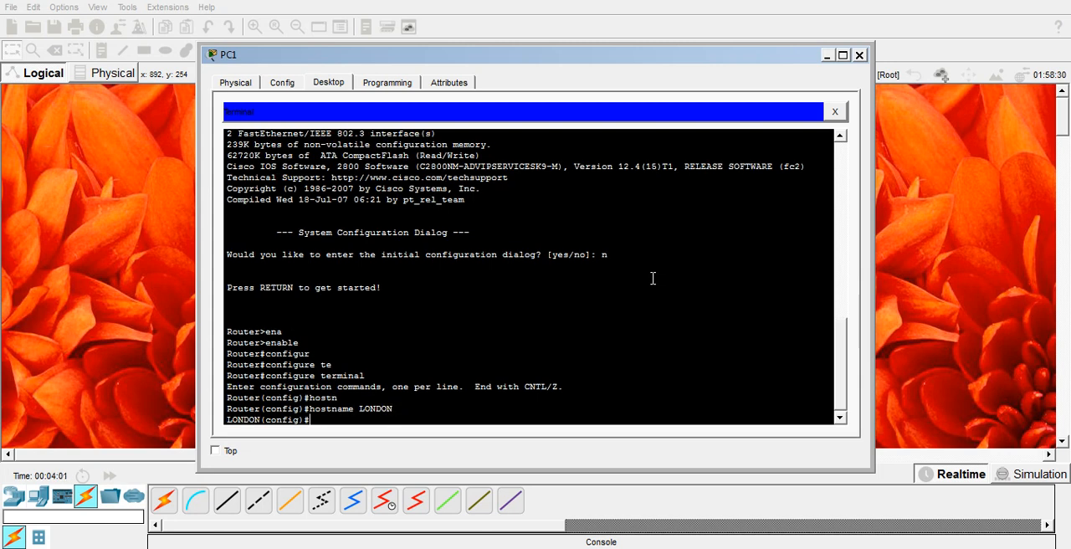
# - Enter line configuration mode for console line 0 with the command line console 0, correcting the misspelled keyword
pyautogui.write('line cosole 0')
pyautogui.press('Return')
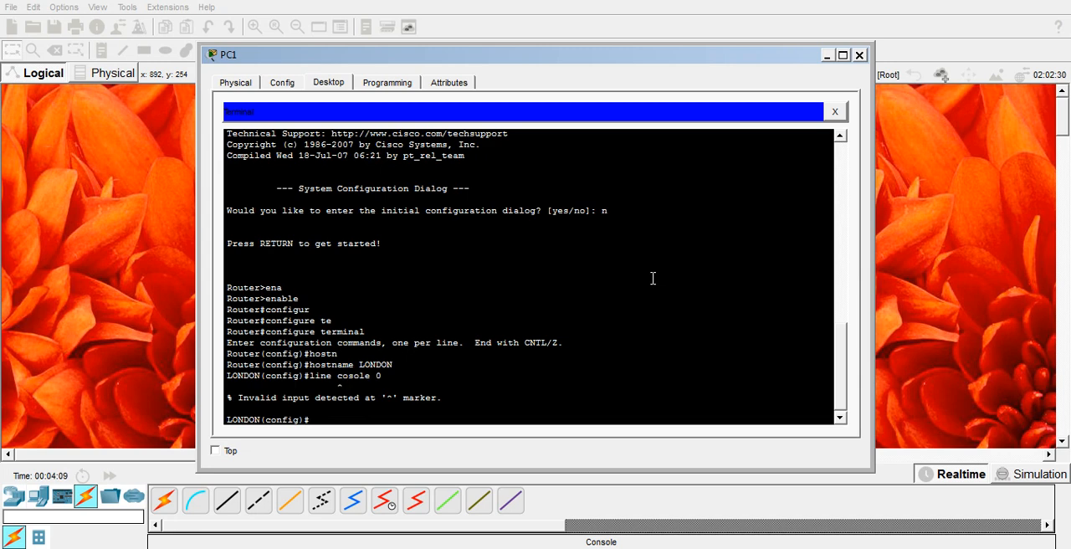
pyautogui.press('Up')
pyautogui.press('Left')
pyautogui.press('Left')
pyautogui.press('Left')
pyautogui.press('Left')
pyautogui.press('Left')
pyautogui.press('Left')
pyautogui.write('n')
pyautogui.press('Return')
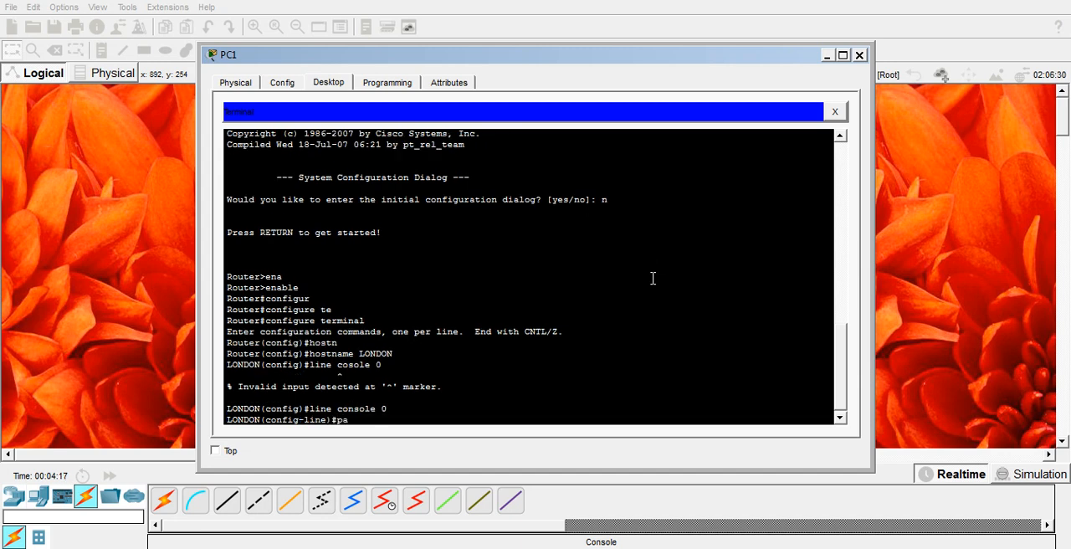
# - Set the console line's password and enable login on that line
pyautogui.press('Tab')
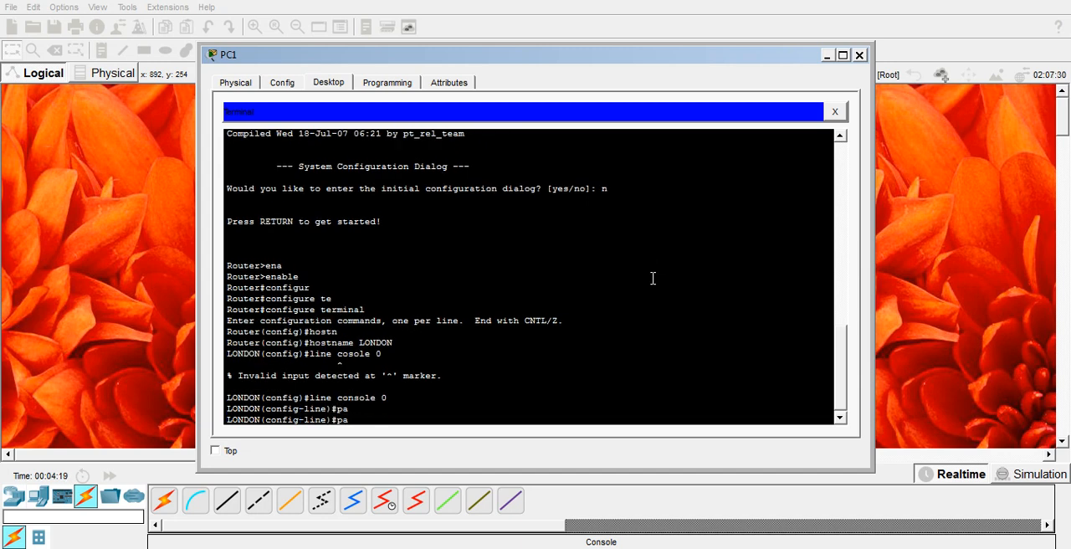
pyautogui.write('s')
pyautogui.press('Tab')
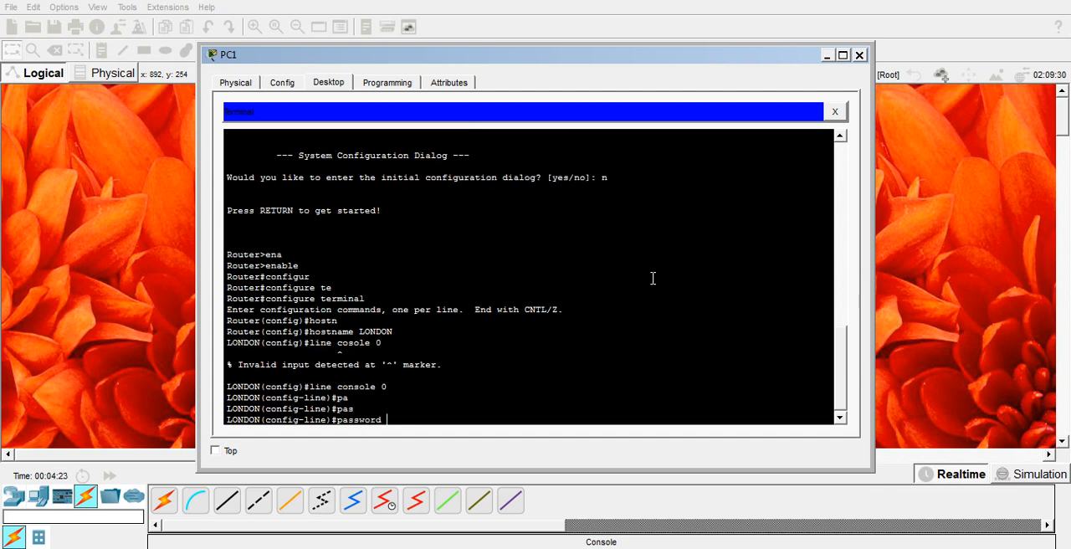
pyautogui.write('cisco')
pyautogui.press('Return')
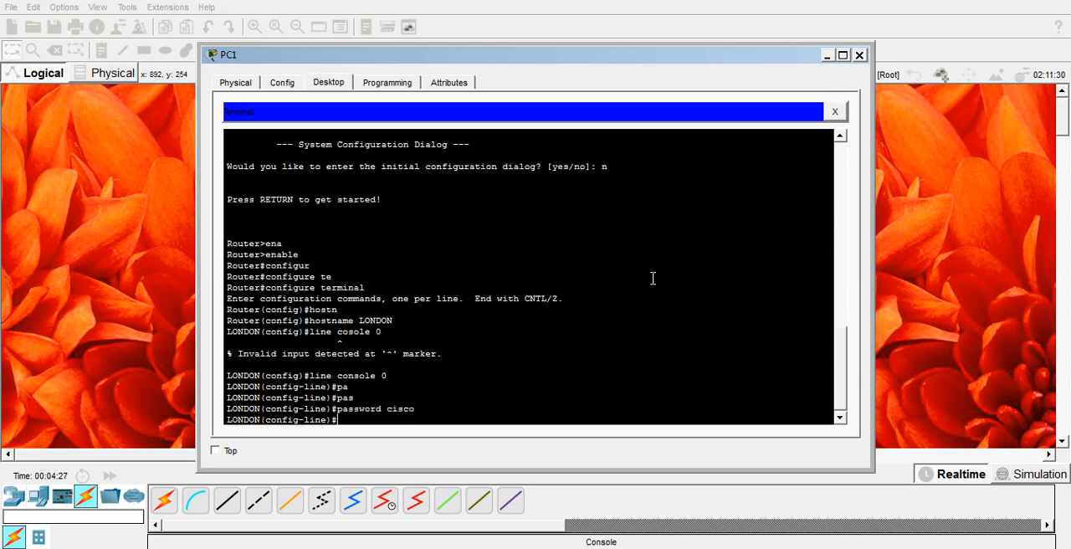
pyautogui.write('login')
pyautogui.press('Return')
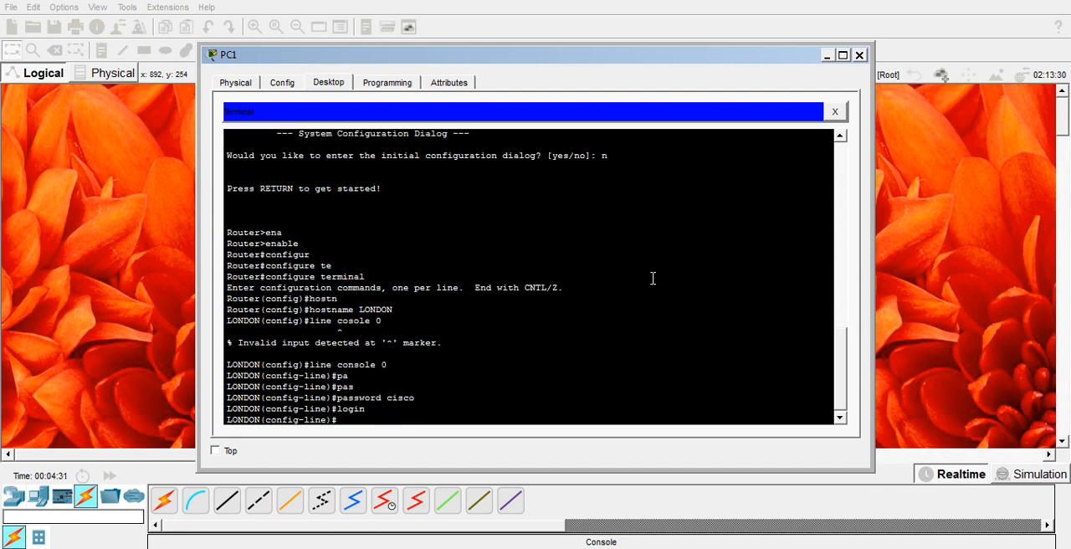
# - Exit console line configuration and enter configuration of the virtual terminal lines with line vty 0 15
pyautogui.write('exit')
pyautogui.press('Return')
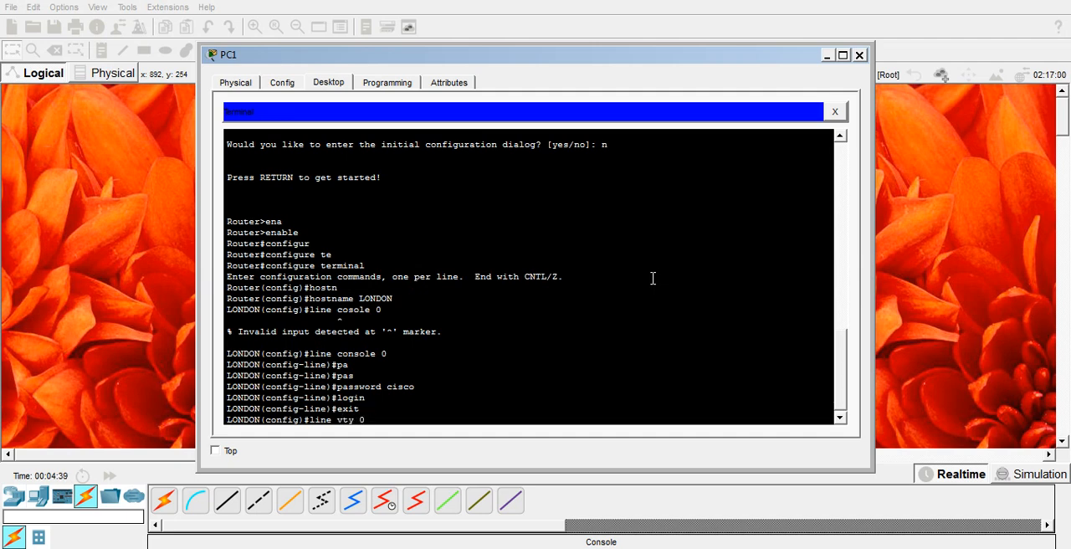
pyautogui.press('Return')
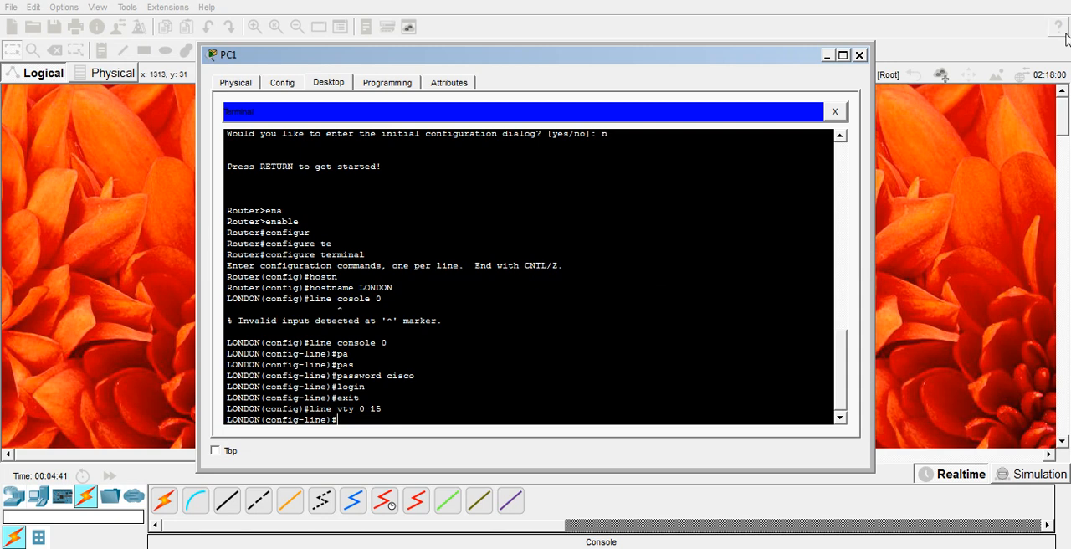
# - In the maximized PC1 window, set the VTY lines' password with login enabled and exit to global configuration mode
pyautogui.click(843, 56)
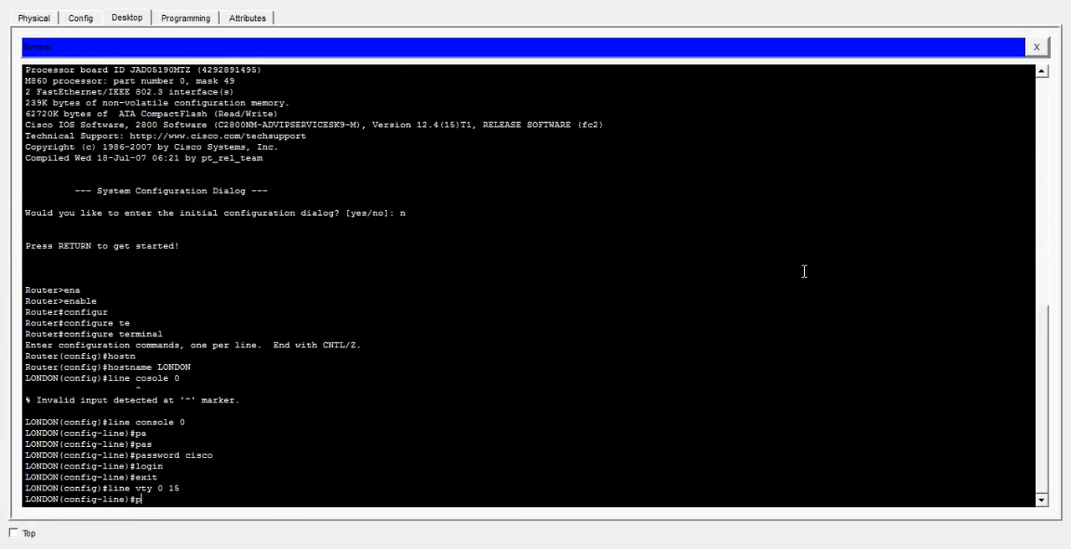
pyautogui.write('pas')
pyautogui.press('Tab')
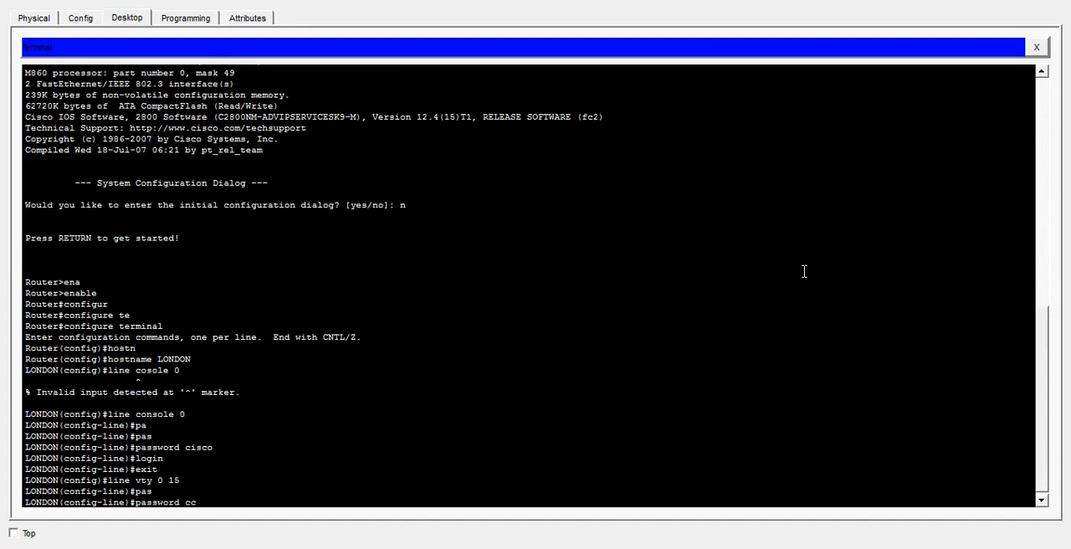
pyautogui.write('ccnp')
pyautogui.press('Return')
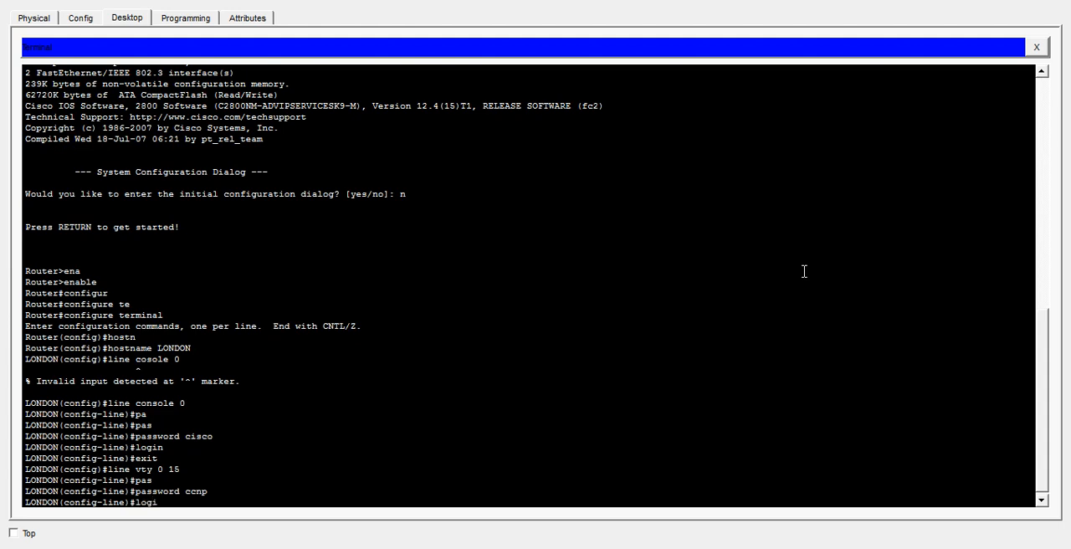
pyautogui.press('Return')
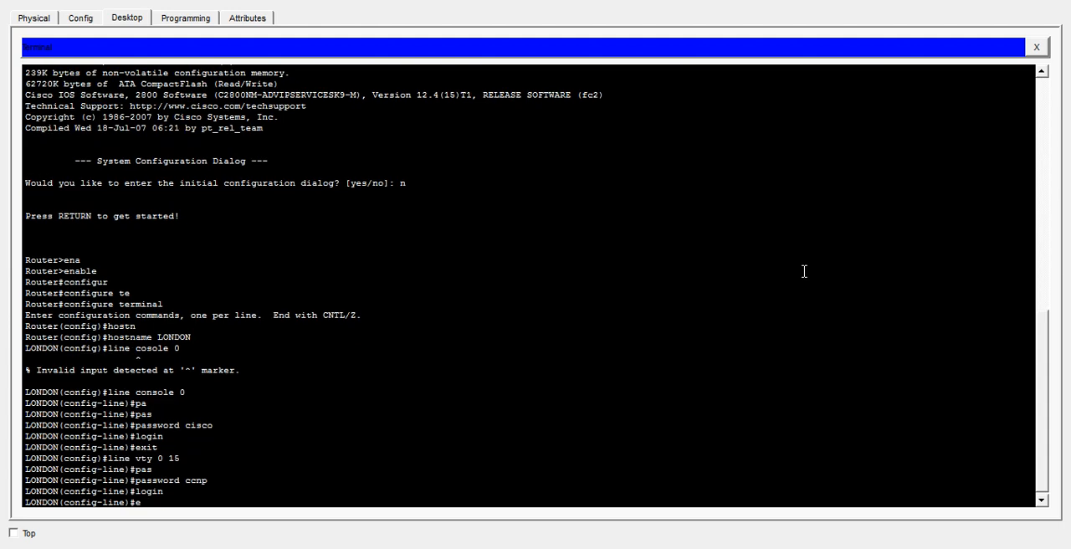
pyautogui.press('Return')
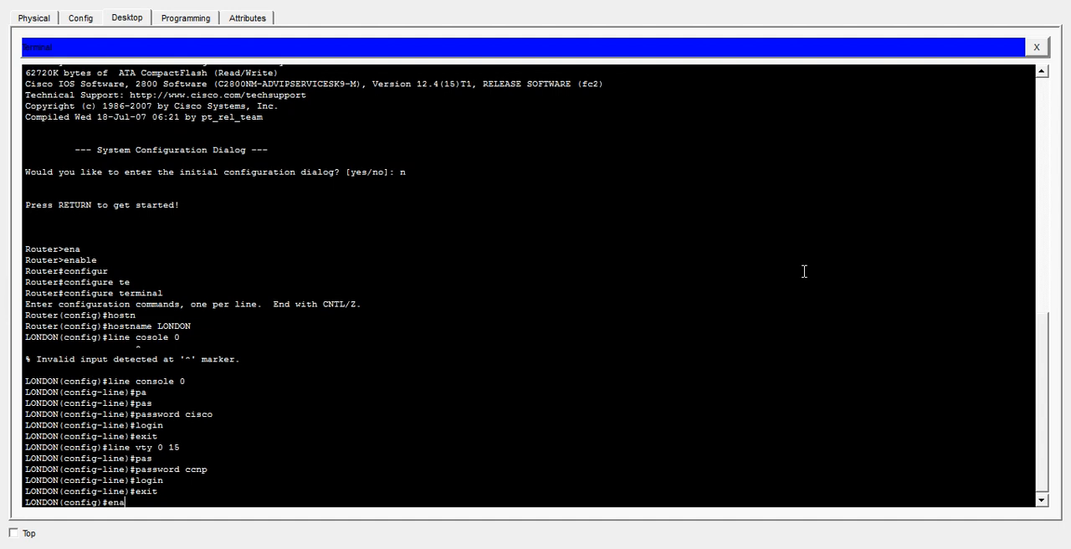
# - Set the router's enable secret password and leave global configuration mode with the end command
pyautogui.write('enab')
pyautogui.press('Tab')
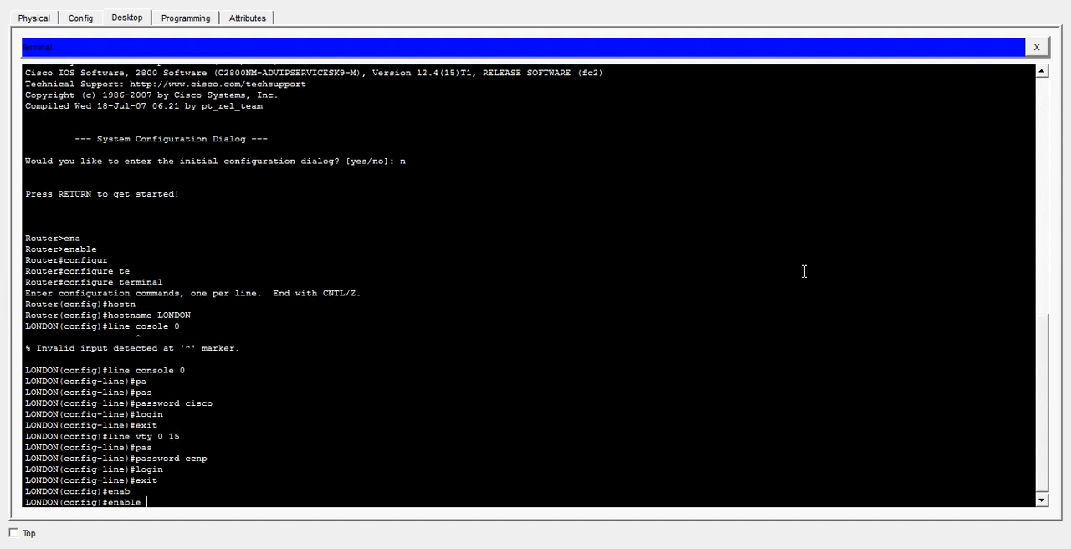
pyautogui.write('se')
pyautogui.press('Tab')
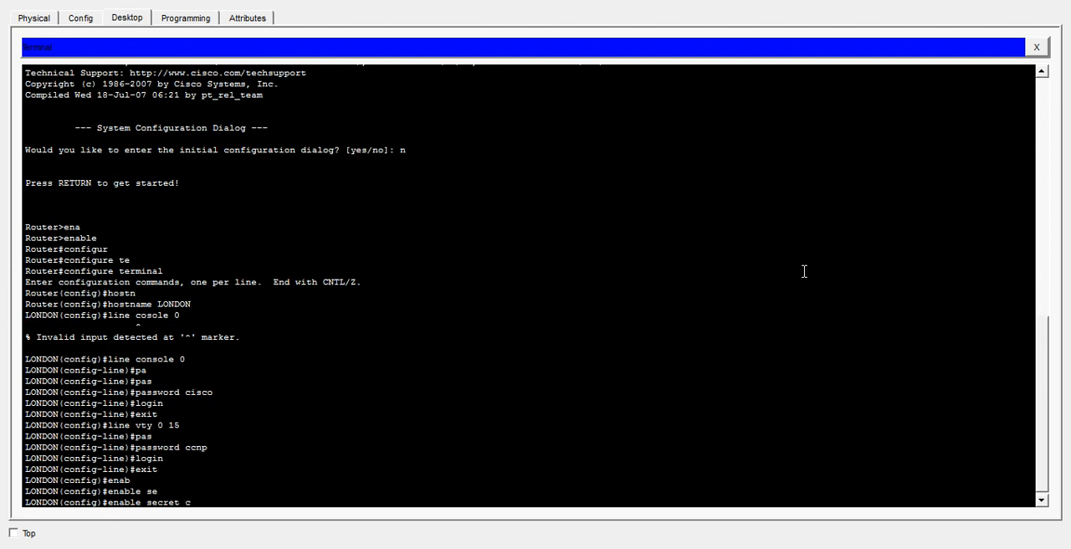
pyautogui.write('class')
pyautogui.press('Return')
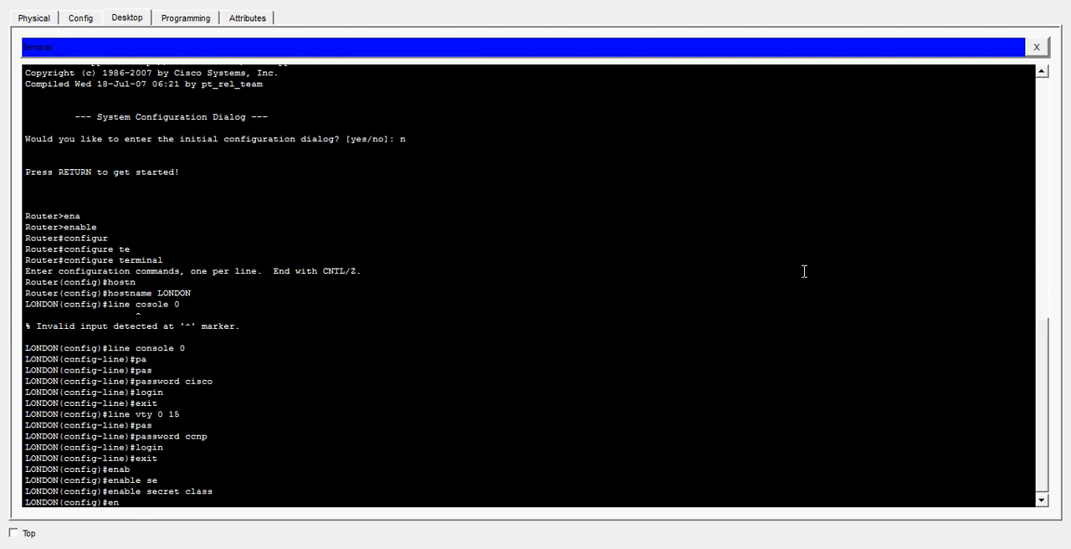
pyautogui.press('Return')
pyautogui.press('Return')
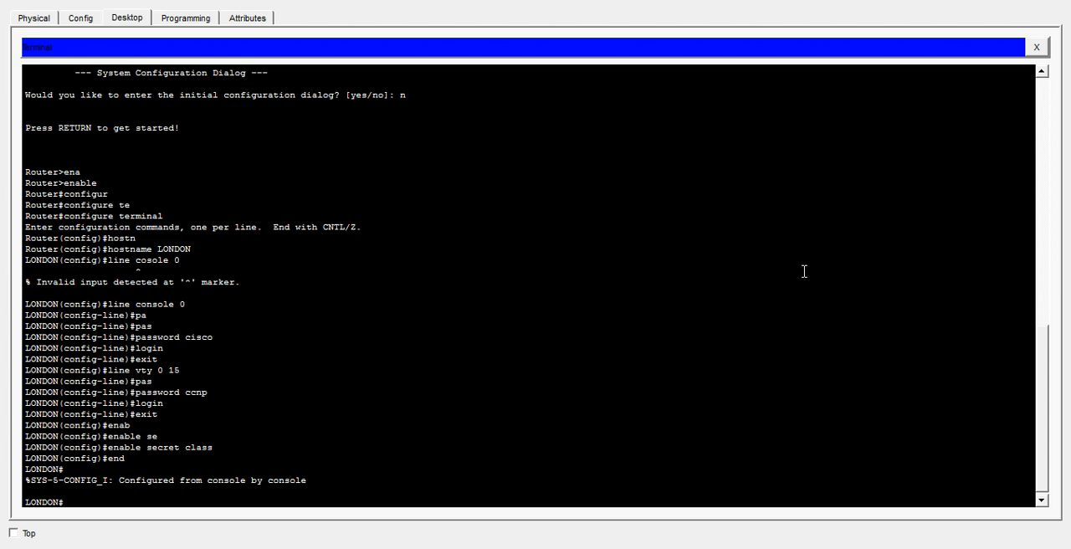
# - Save the LONDON router's configuration with copy running-config startup-config under the default destination filename, and close the PC1 window
pyautogui.write('cop')
pyautogui.press('Tab')
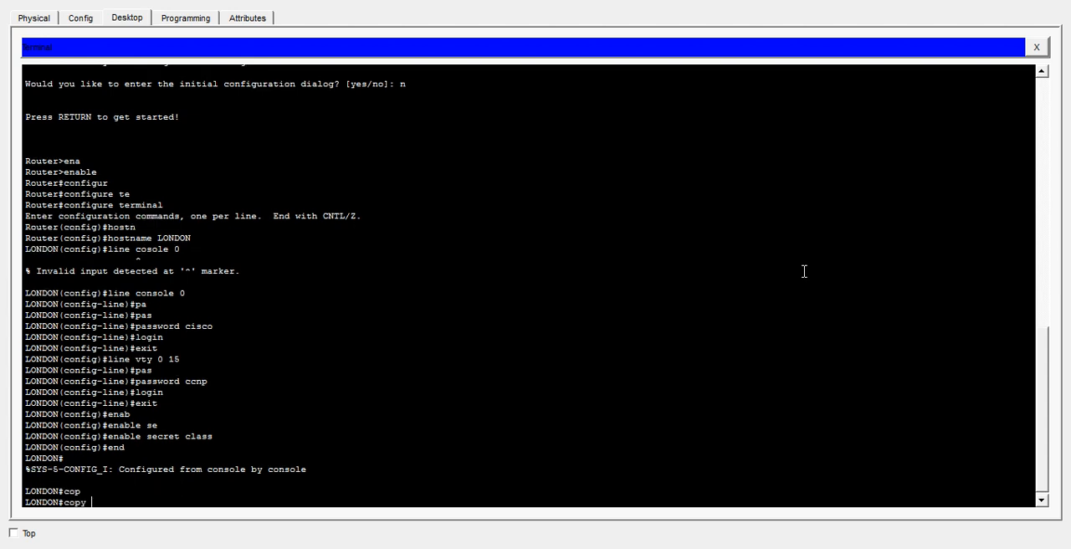
pyautogui.write('r')
pyautogui.press('Tab')
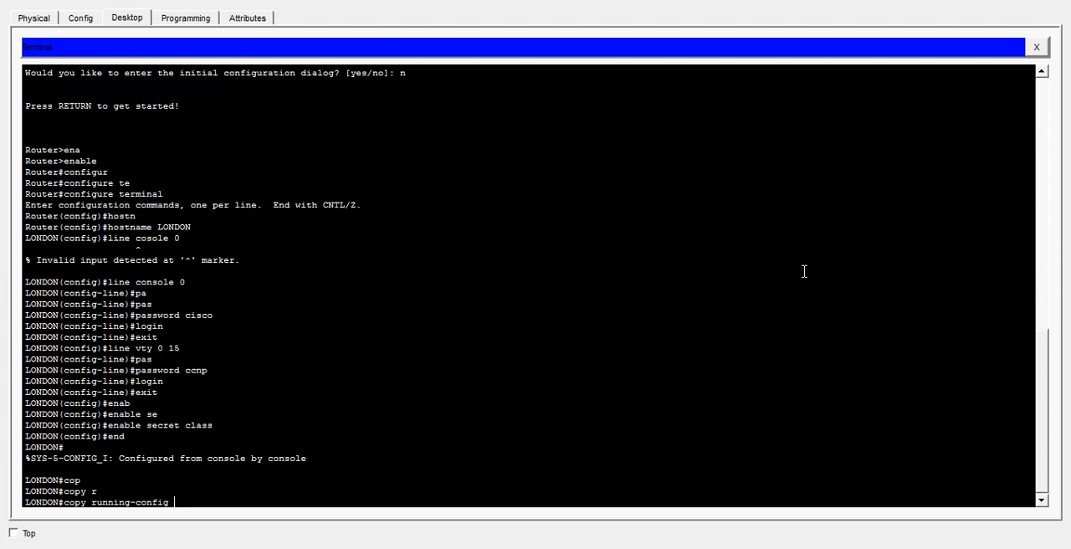
pyautogui.write('s')
pyautogui.press('Tab')
pyautogui.write('t')
pyautogui.press('Tab')
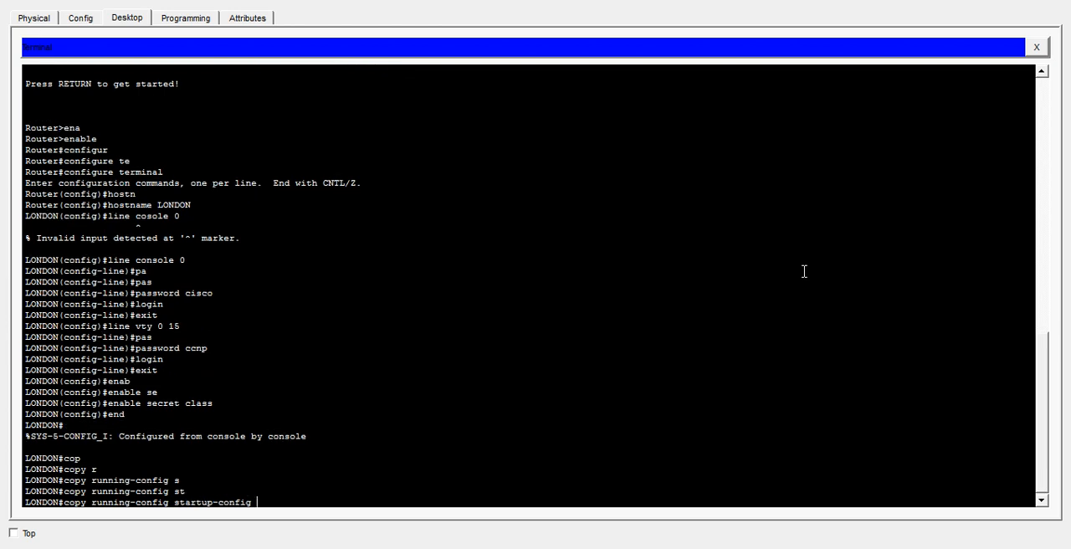
pyautogui.press('Return')
pyautogui.press('Return')
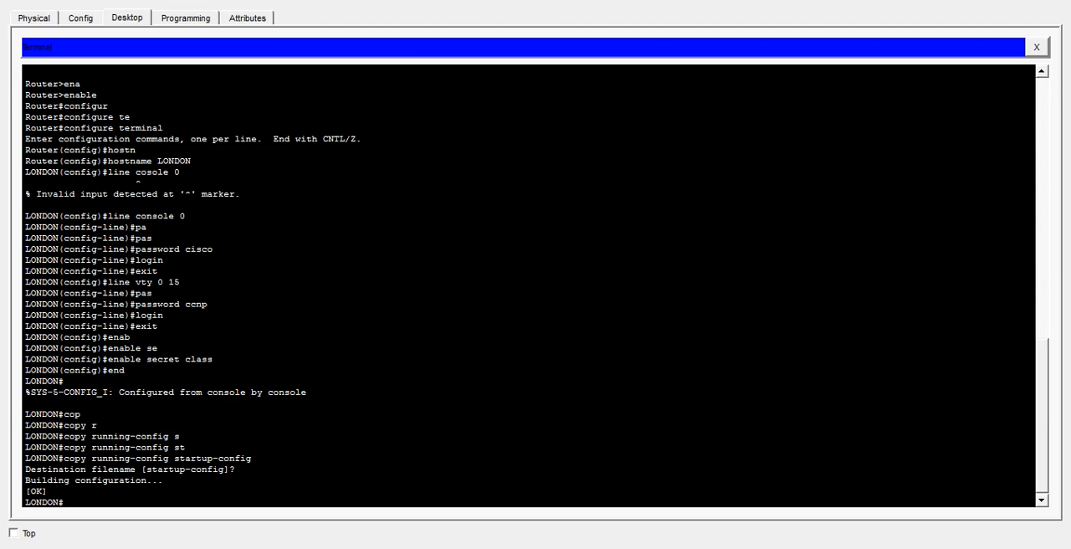
pyautogui.click(1056, 5)
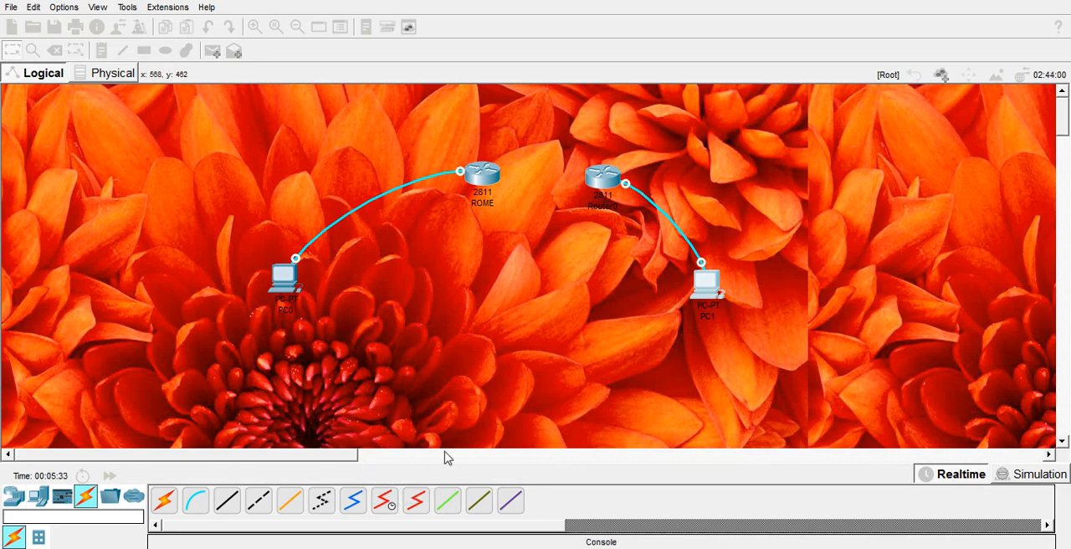
pyautogui.click(385, 507)
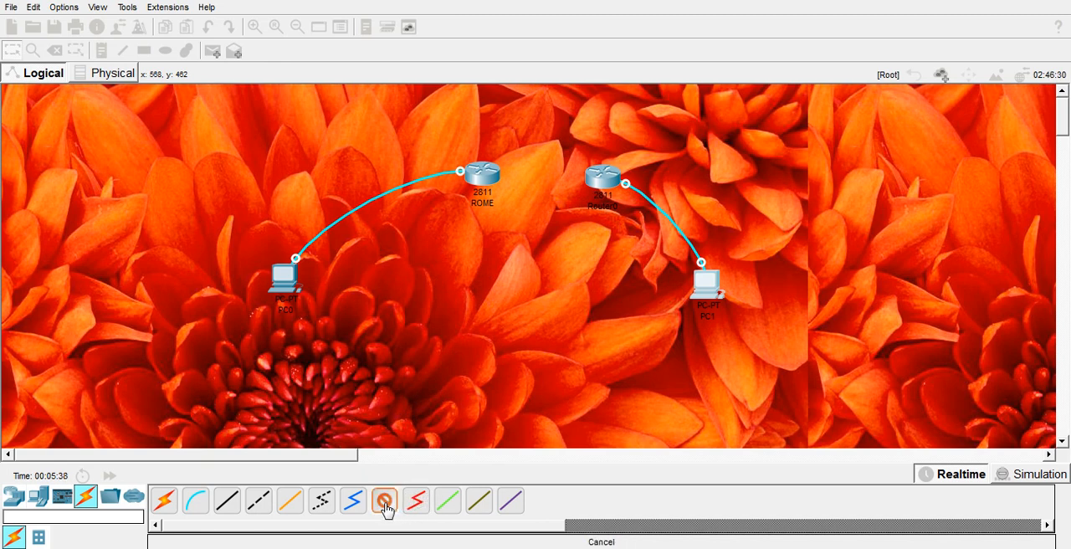
pyautogui.click(473, 177)
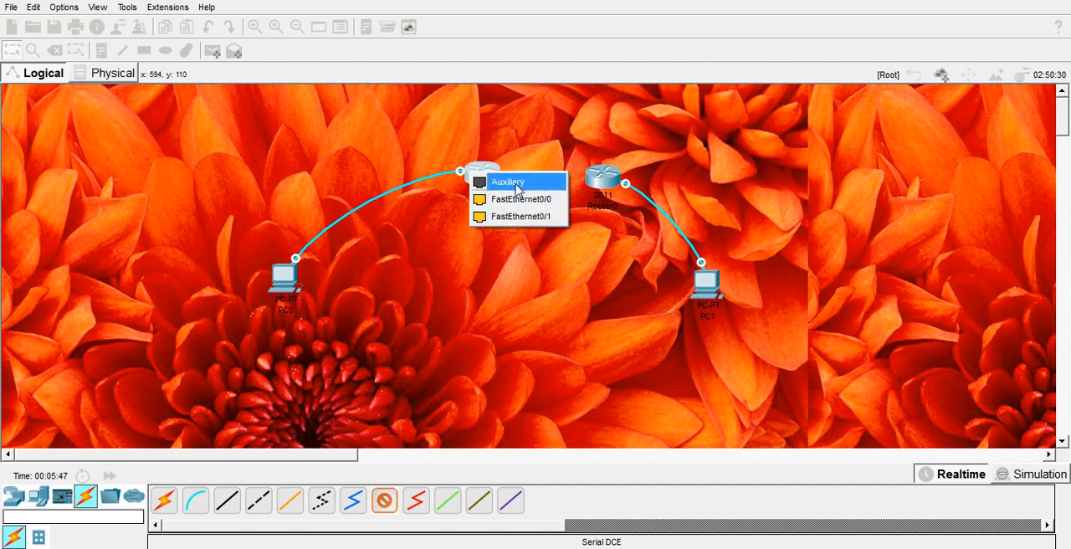
pyautogui.click(474, 281)
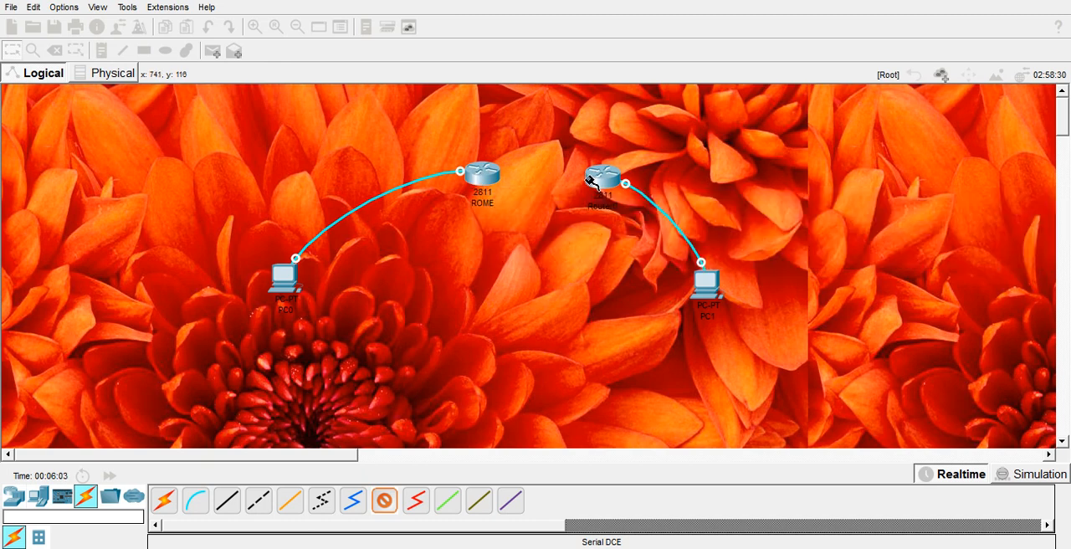
pyautogui.moveTo(601, 180)
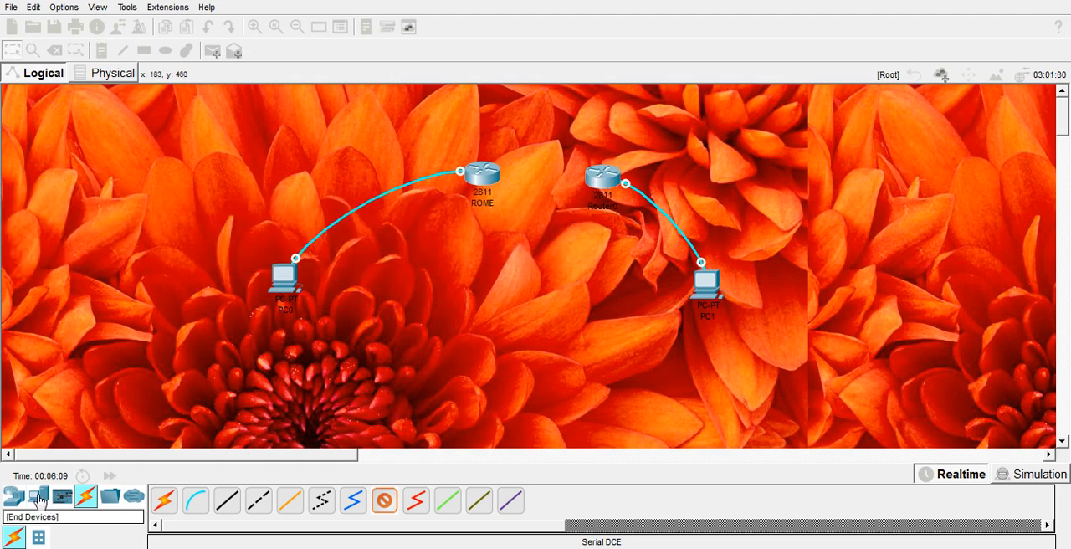
pyautogui.click(14, 496)
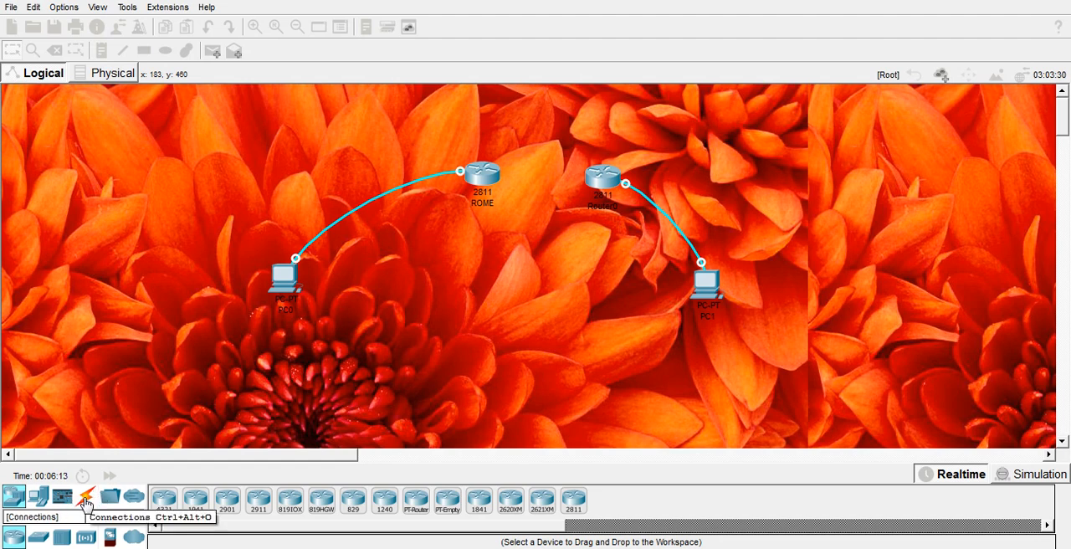
pyautogui.click(86, 500)
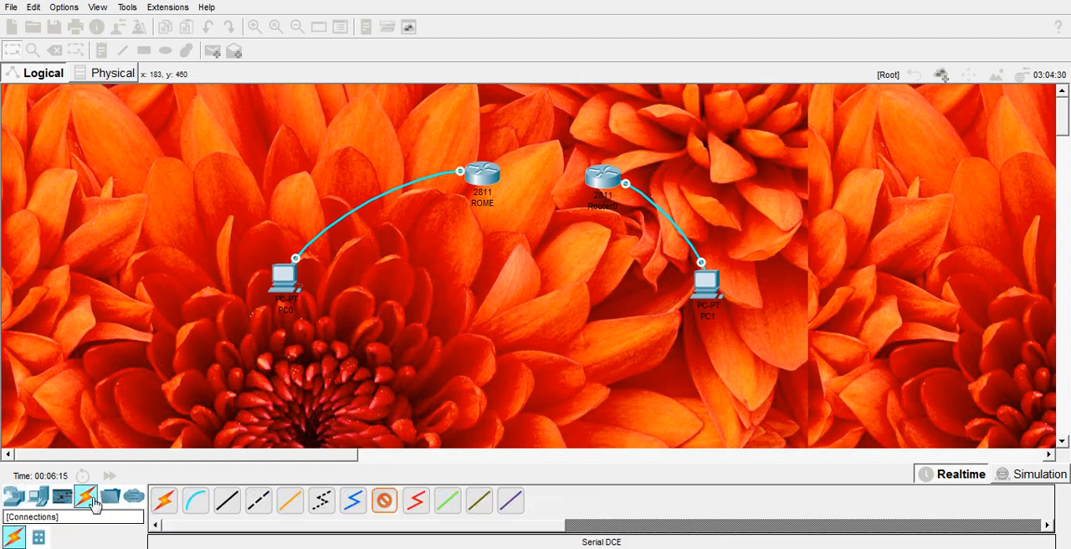
pyautogui.click(386, 507)
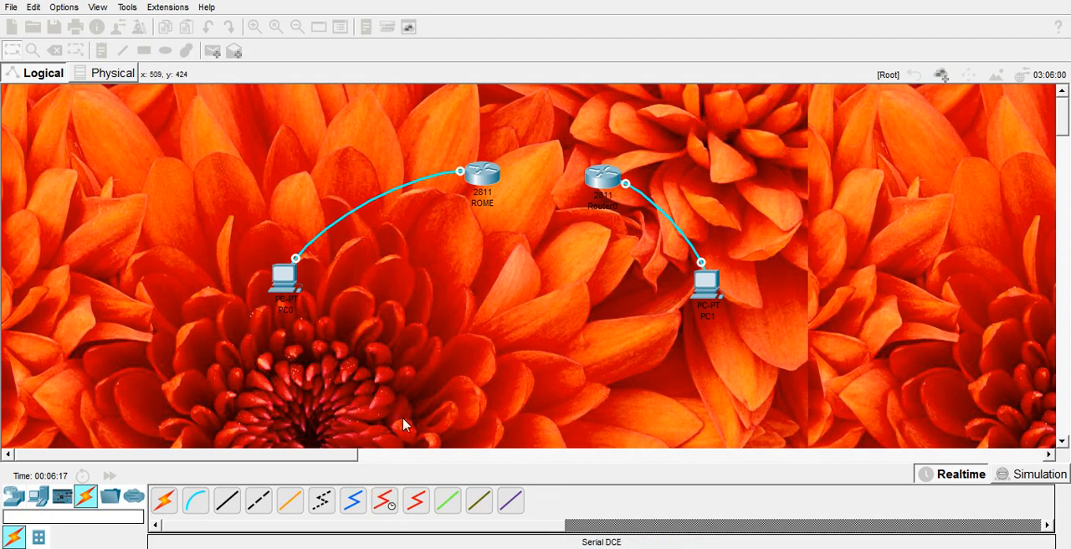
# - In the ROME router's physical view, switch off the power and install a WIC-1T module in a free interface card slot
pyautogui.click(482, 179)
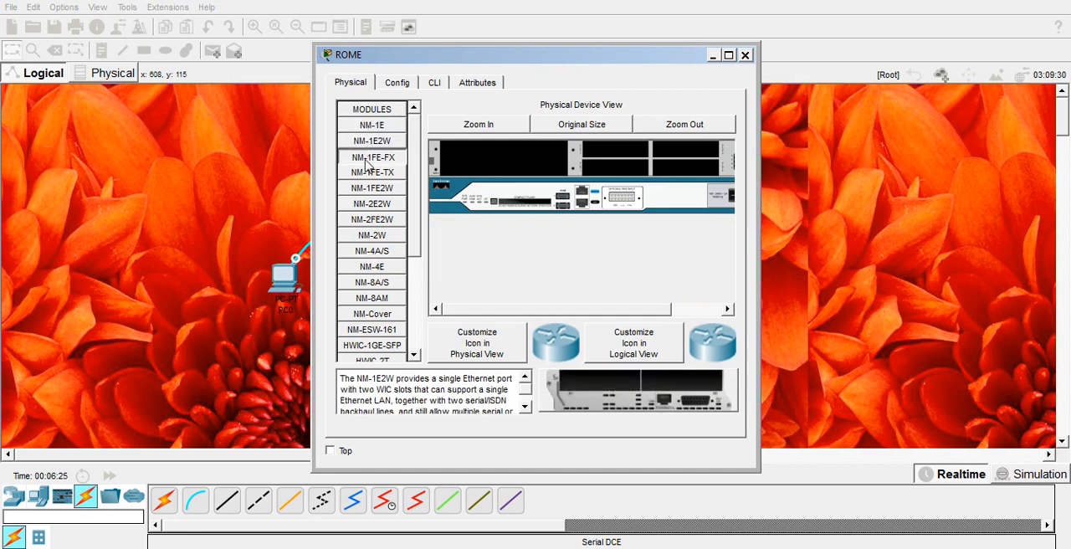
pyautogui.click(729, 55)
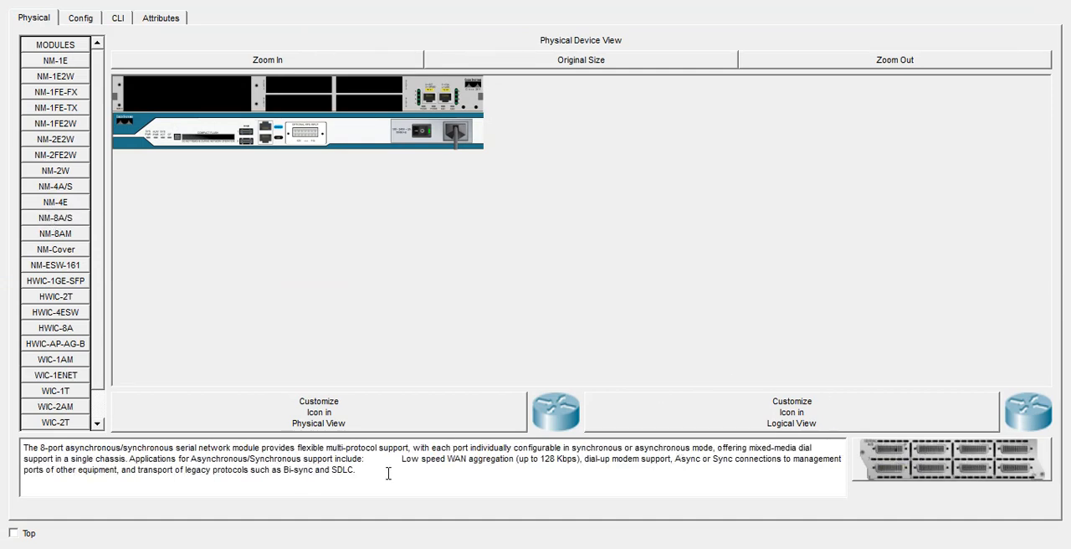
pyautogui.moveTo(374, 474); pyautogui.dragTo(98, 440)
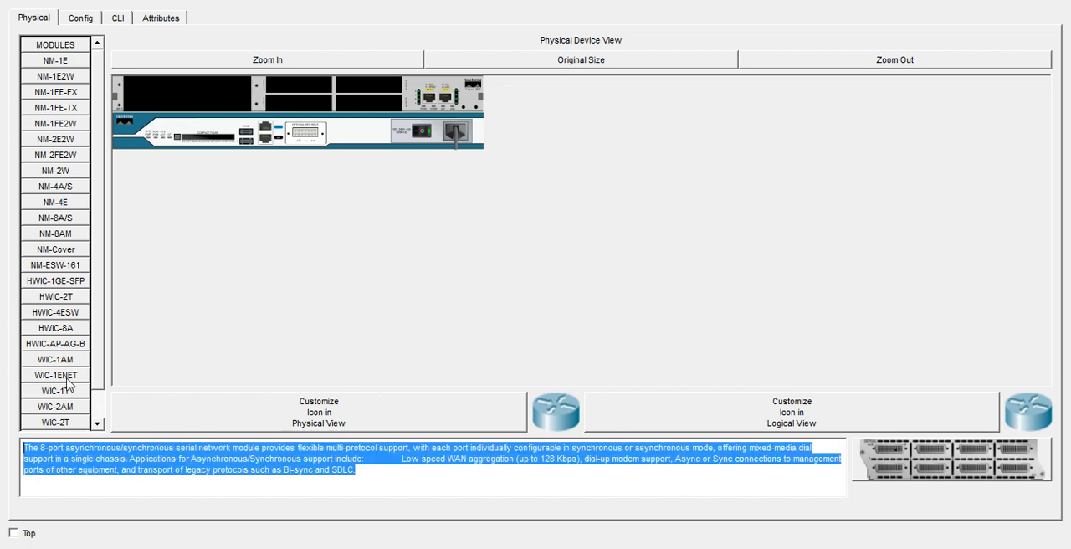
pyautogui.click(63, 203)
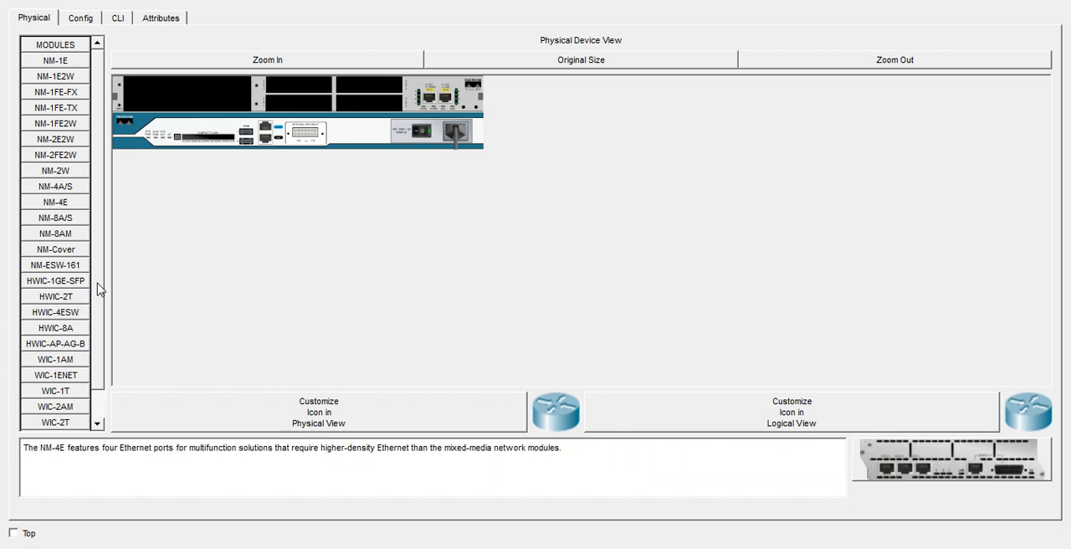
pyautogui.scroll(-1, 98, 289)
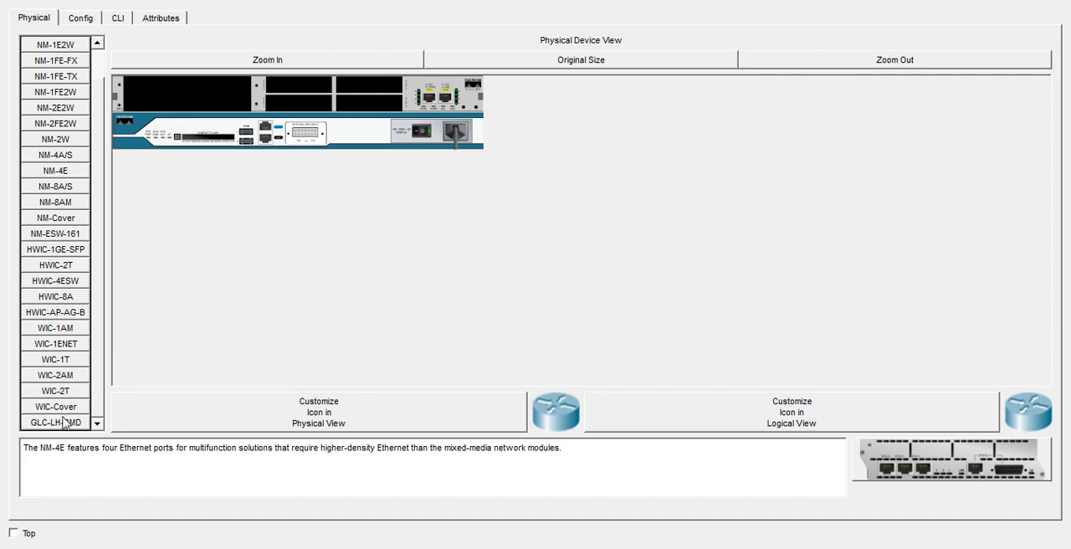
pyautogui.click(60, 365)
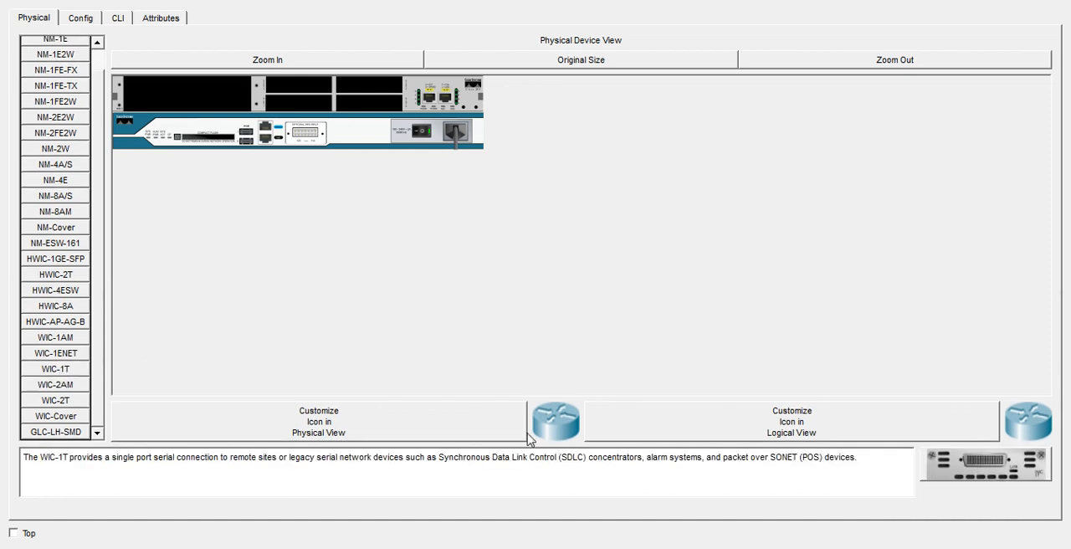
pyautogui.moveTo(994, 472); pyautogui.dragTo(284, 88)
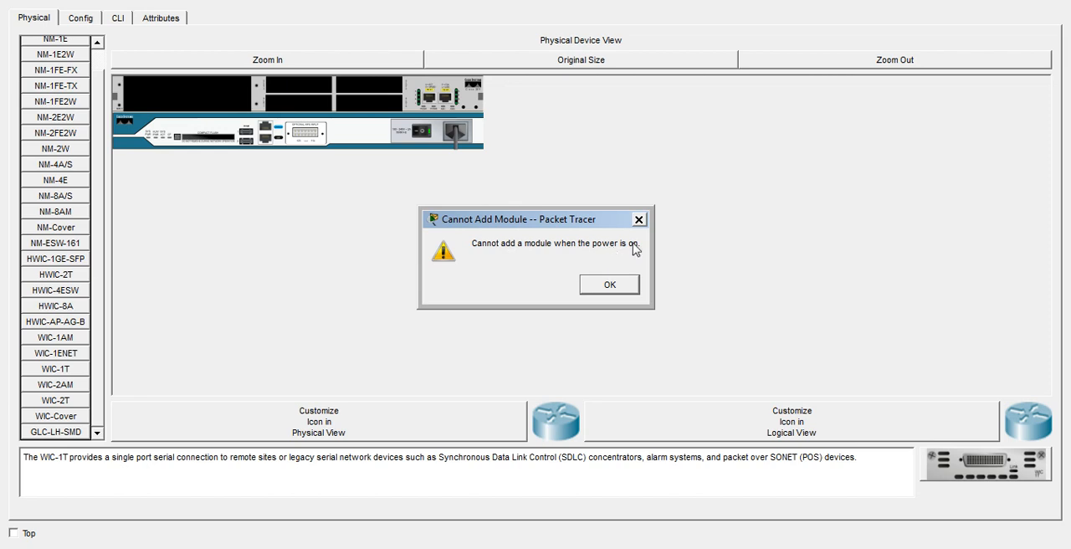
pyautogui.click(610, 286)
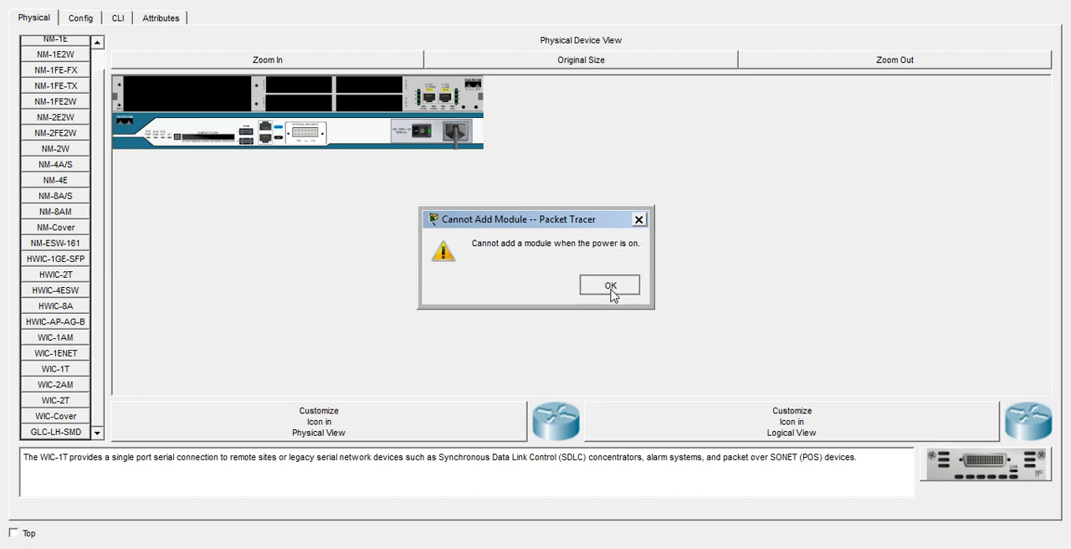
pyautogui.click(418, 134)
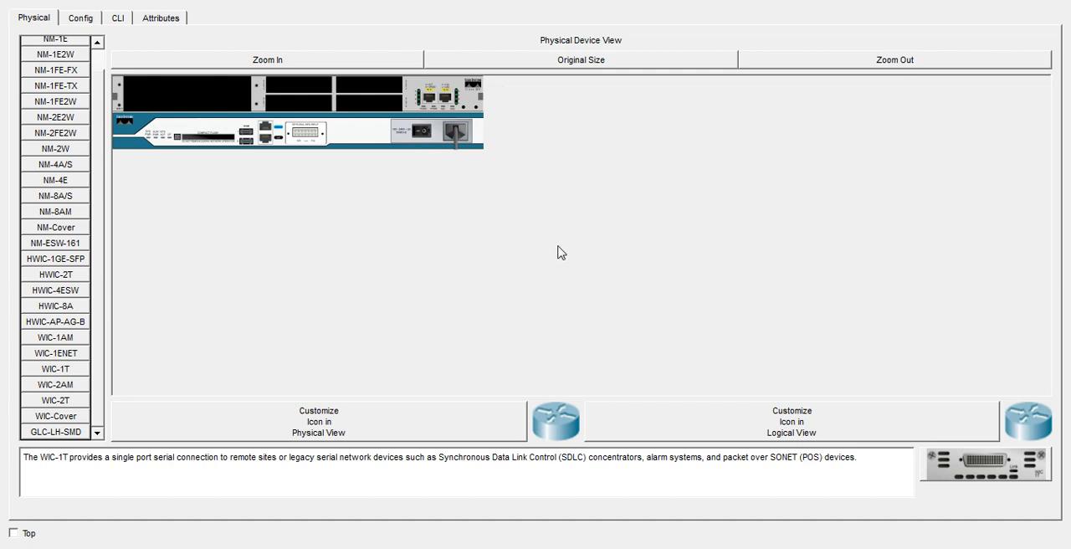
pyautogui.moveTo(979, 465); pyautogui.dragTo(289, 87)
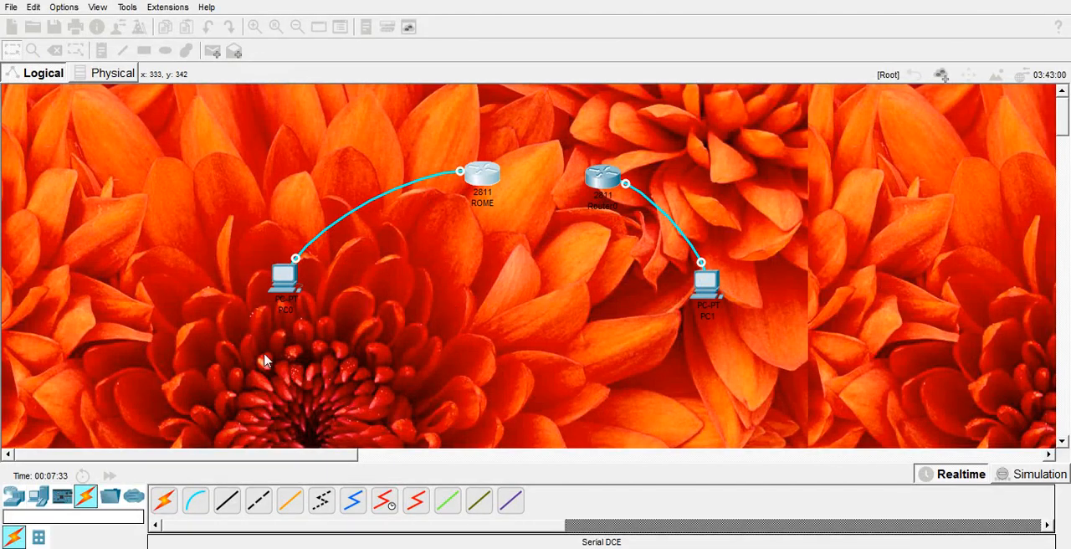
# - Power off Router0, install a WIC-1T module in its upper-left interface card slot, power it back on and close its window
pyautogui.click(601, 177)
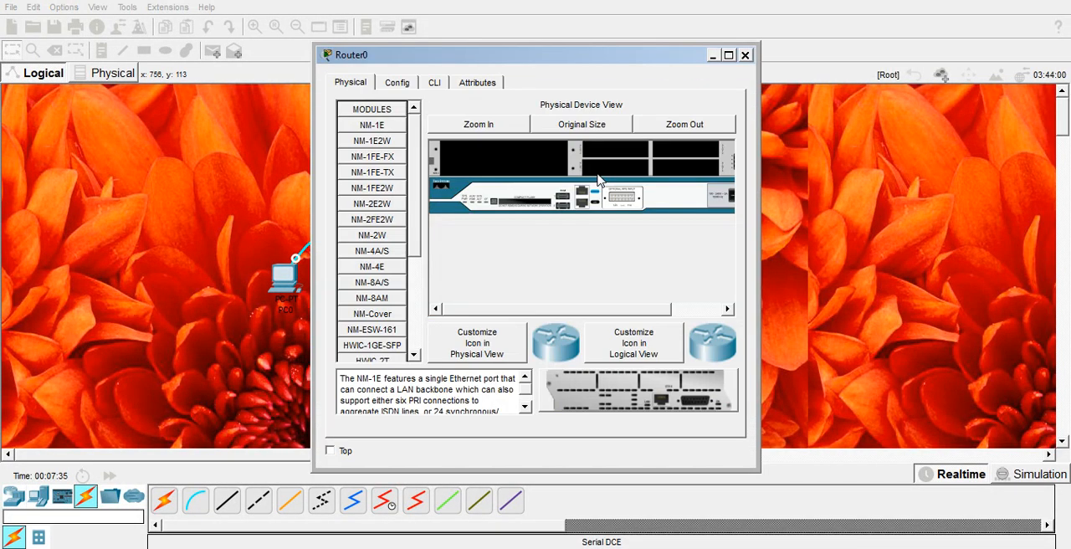
pyautogui.click(729, 56)
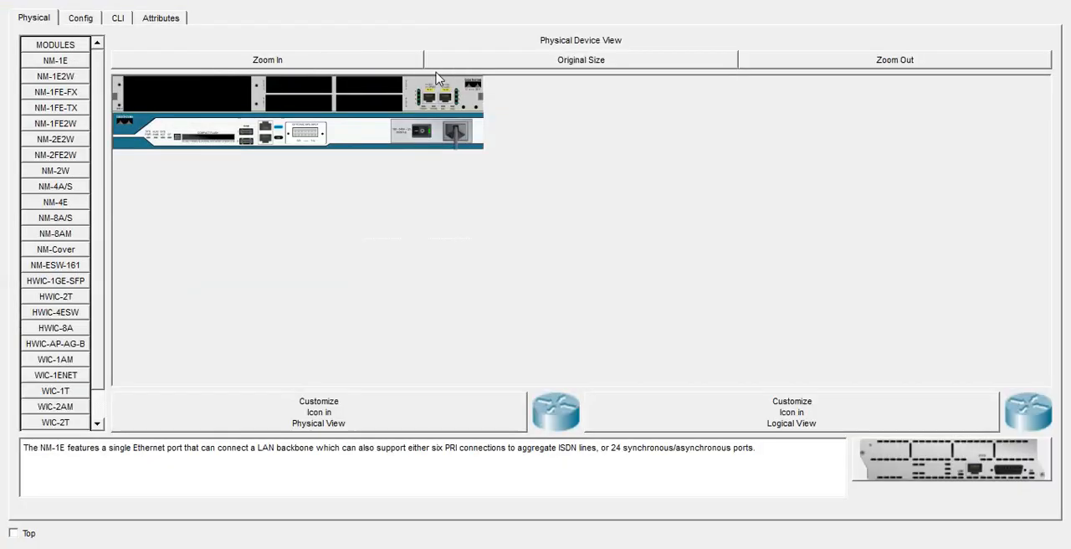
pyautogui.click(425, 134)
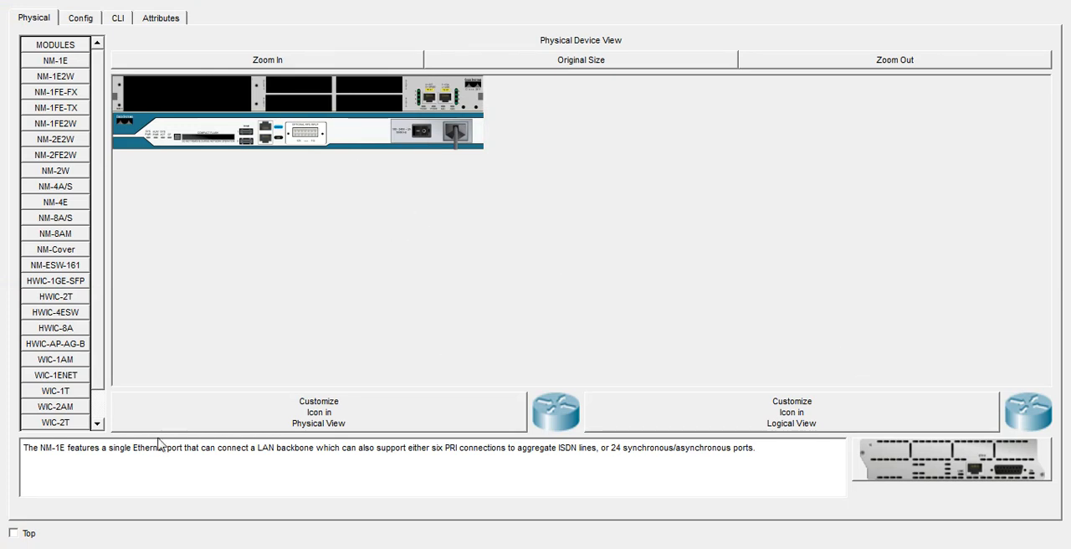
pyautogui.click(97, 421)
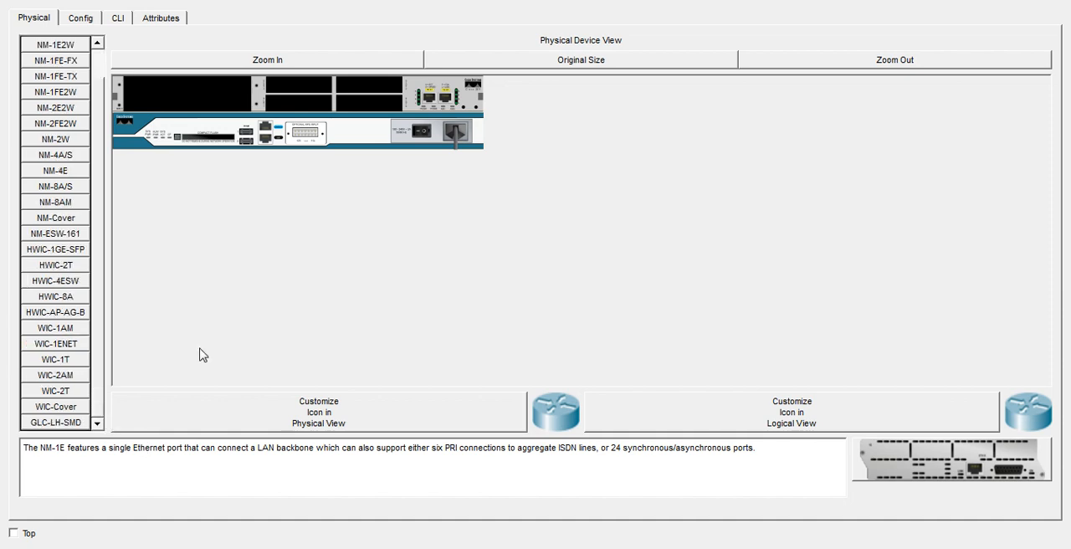
pyautogui.click(69, 360)
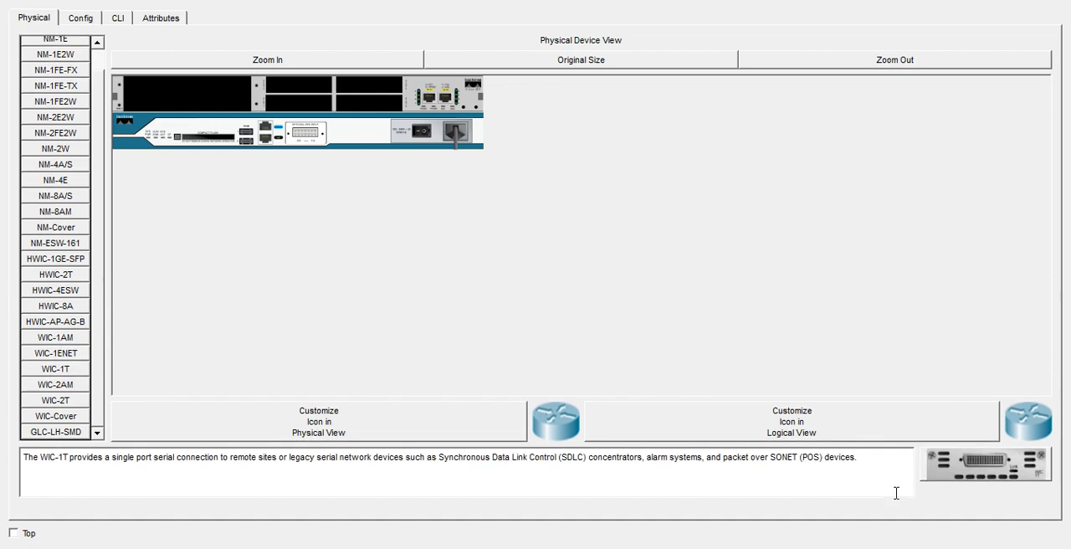
pyautogui.moveTo(969, 462); pyautogui.dragTo(301, 92)
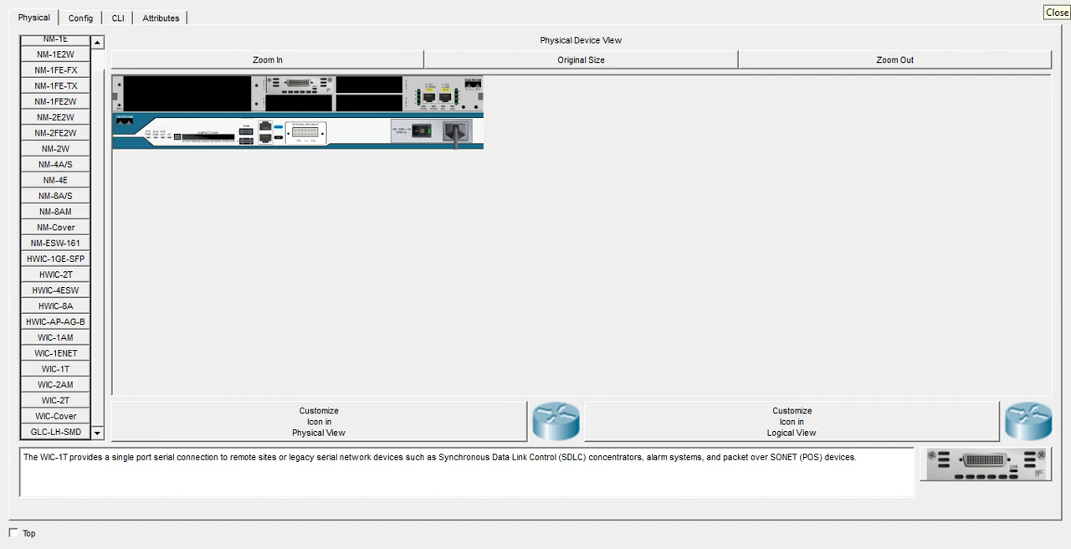
pyautogui.click(1056, 11)
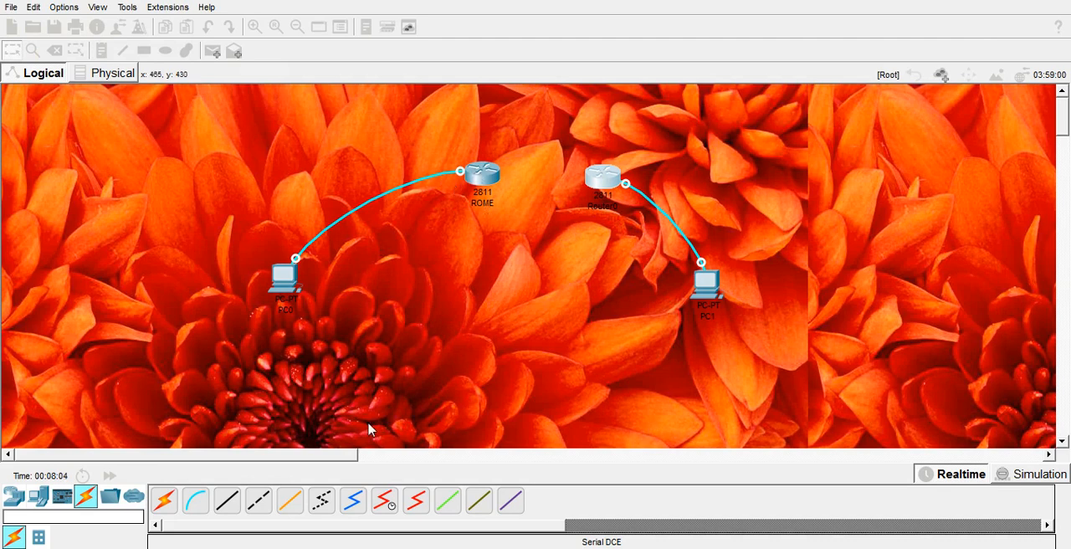
# - Connect Serial0/3/0 on the ROME router to Serial0/3/0 on Router0 with a Serial DCE cable
pyautogui.click(384, 500)
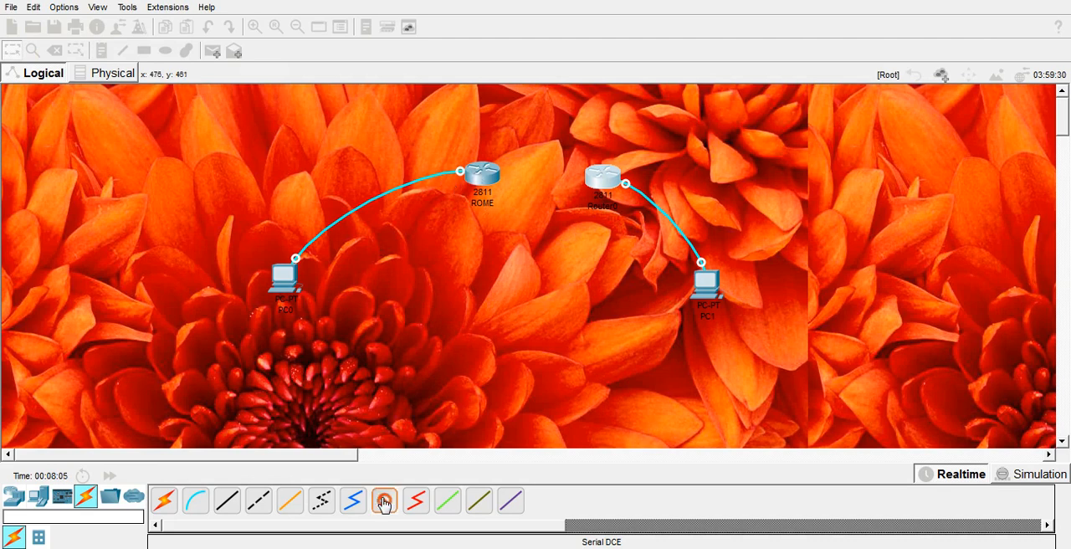
pyautogui.click(479, 172)
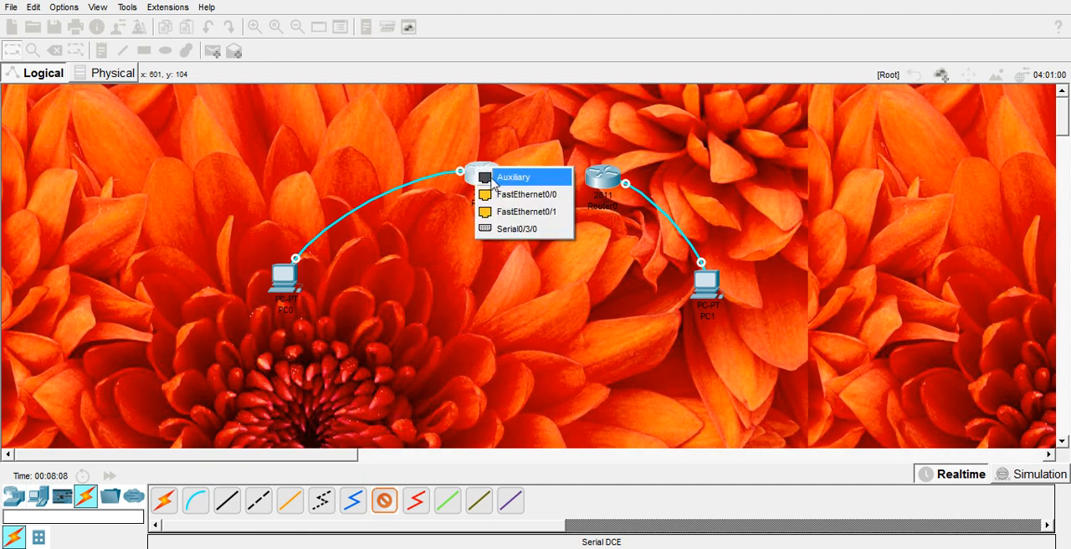
pyautogui.click(536, 231)
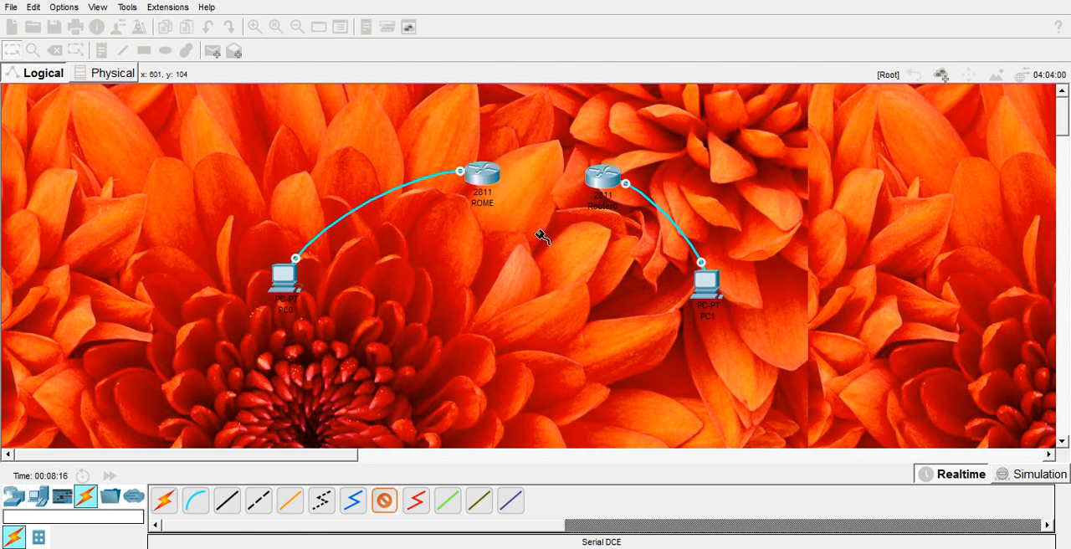
pyautogui.click(603, 177)
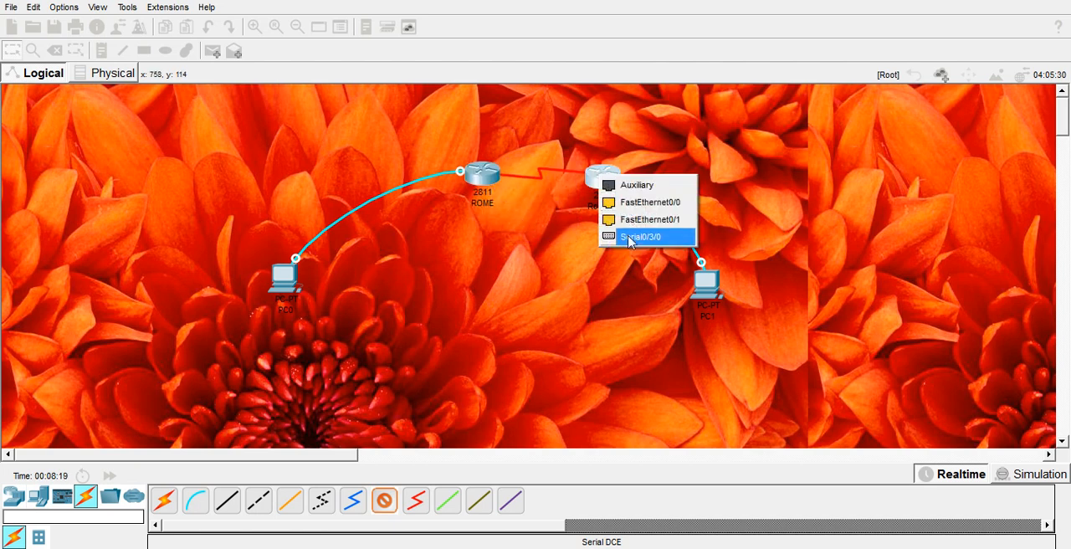
pyautogui.click(630, 240)
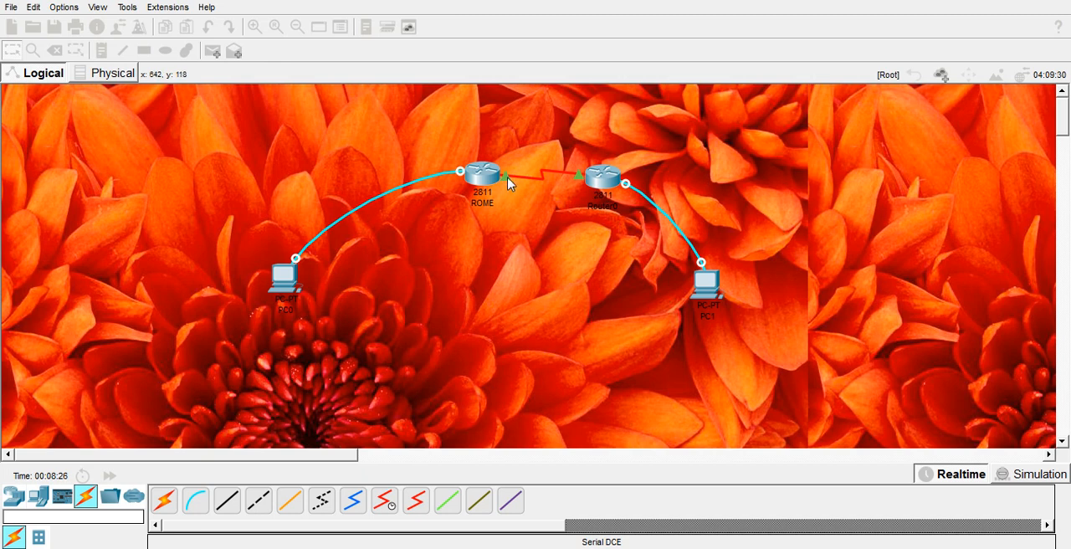
pyautogui.moveTo(507, 182)
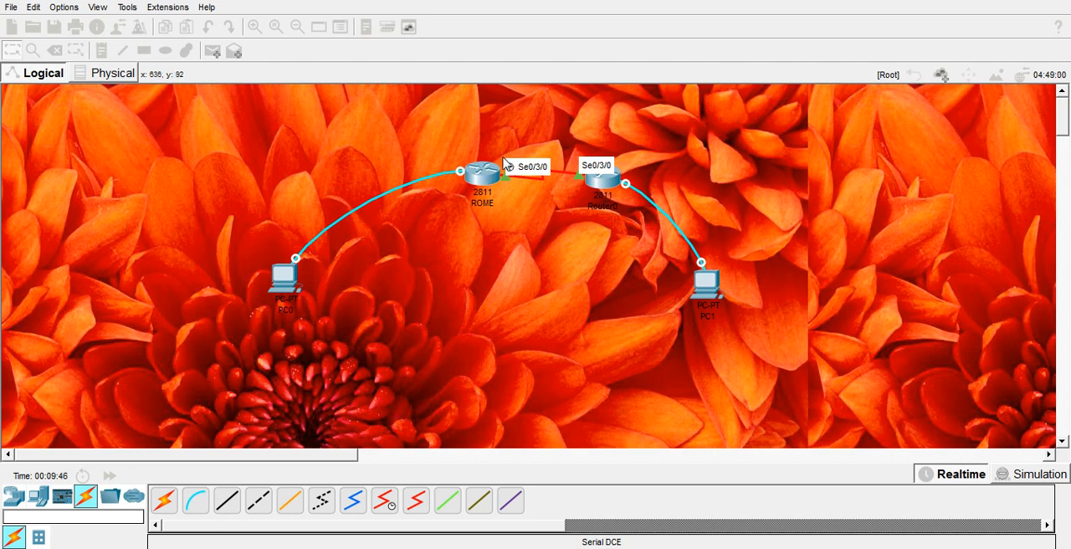
pyautogui.moveTo(499, 184)
# - Maximize PC0's device window and start a Terminal session to the ROME router with the default port settings
pyautogui.click(286, 289)
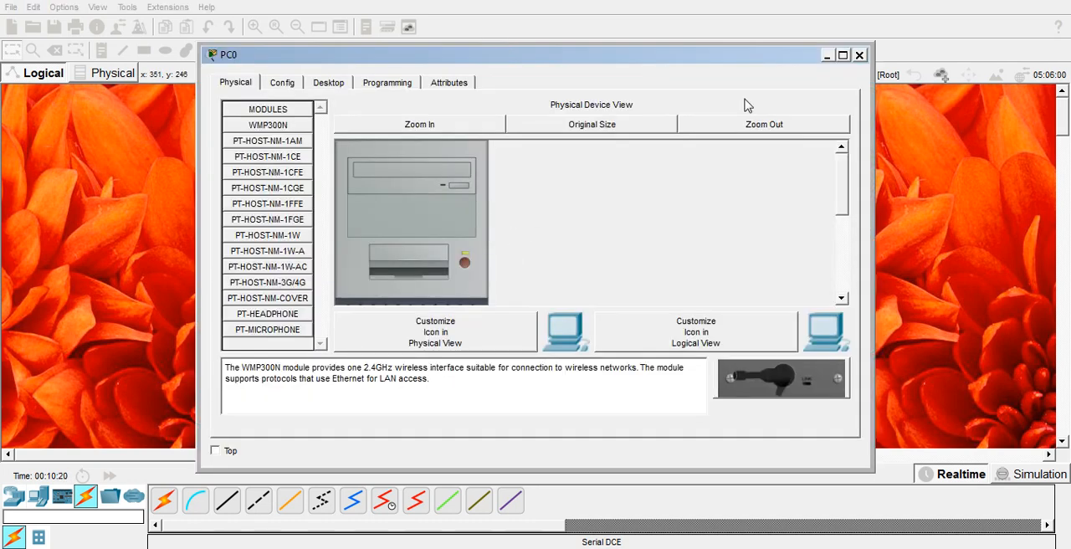
pyautogui.click(843, 55)
pyautogui.click(134, 20)
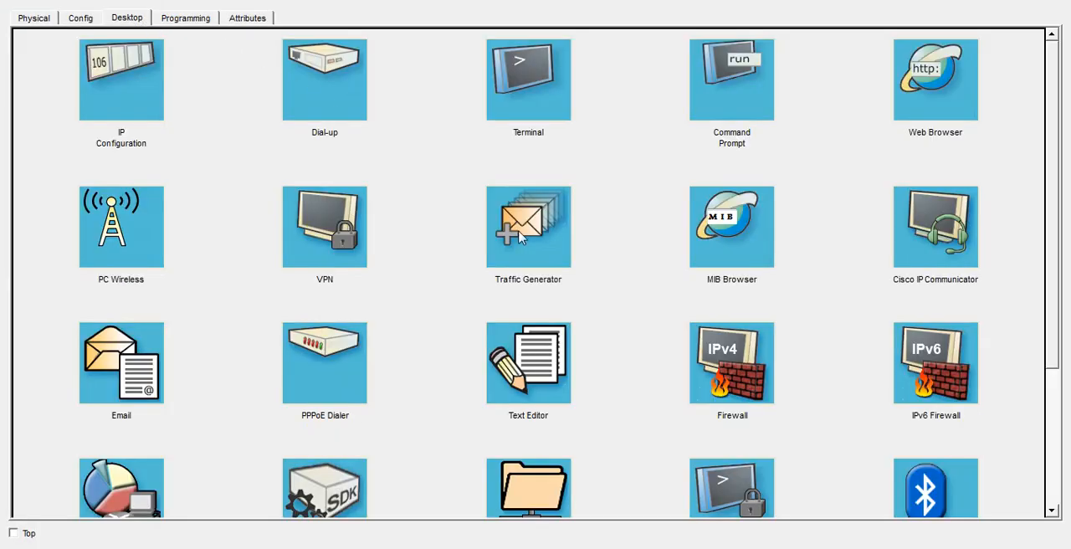
pyautogui.click(527, 117)
pyautogui.click(993, 196)
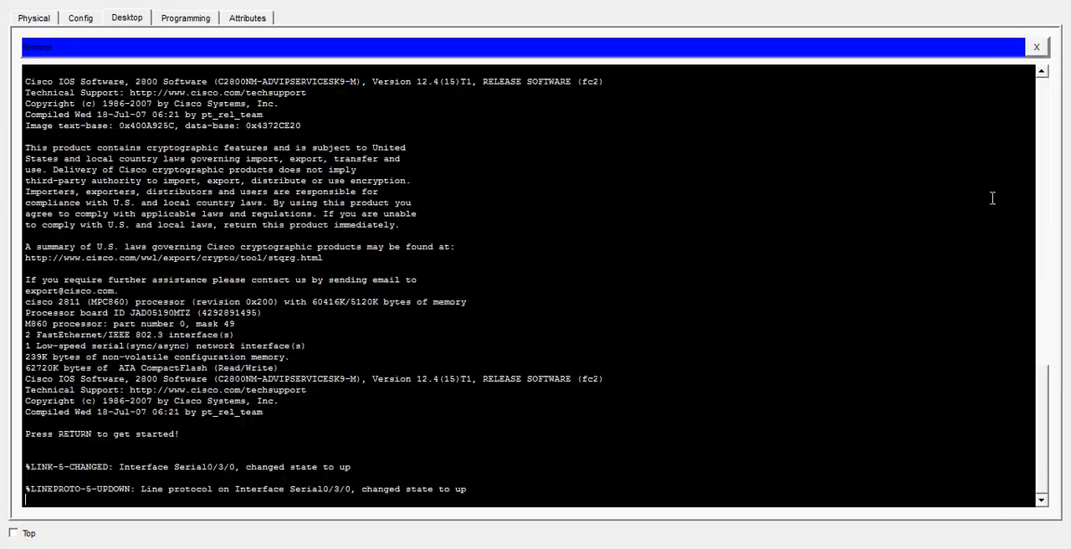
# - Log in to ROME with the console password and enter privileged EXEC mode with the enable password
pyautogui.press('Return')
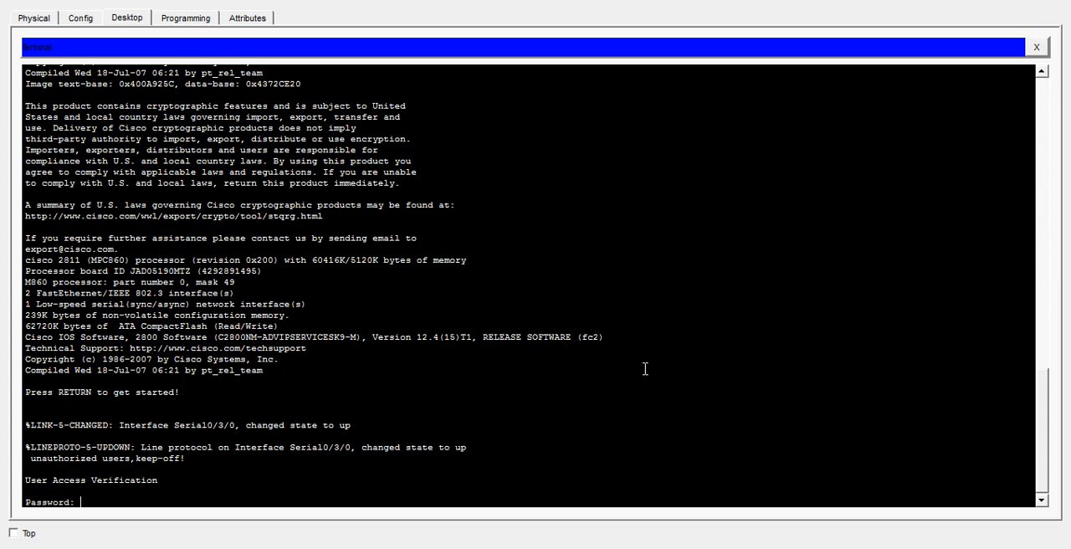
pyautogui.press('Return')
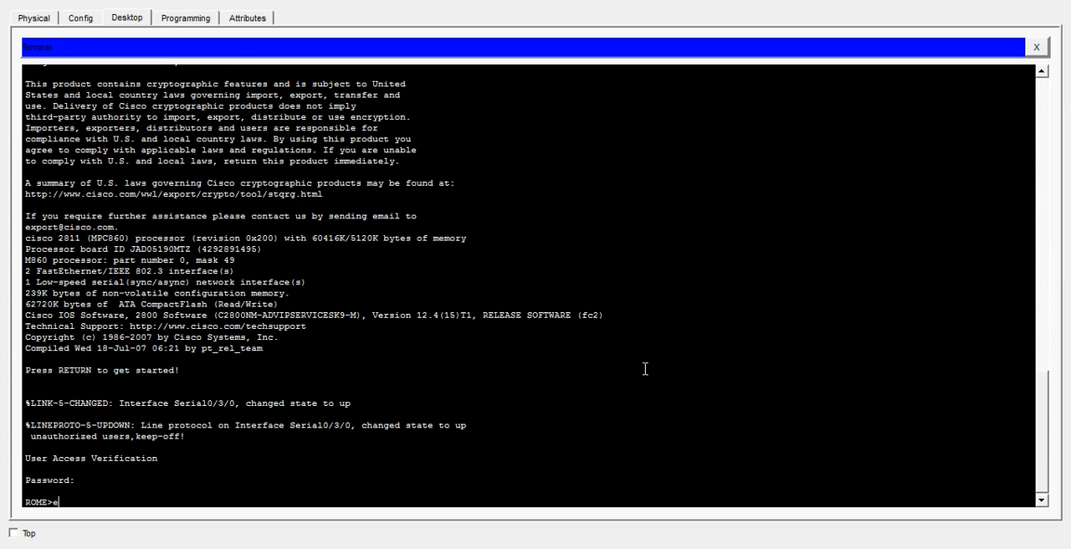
pyautogui.write('en')
pyautogui.press('Tab')
pyautogui.press('Return')
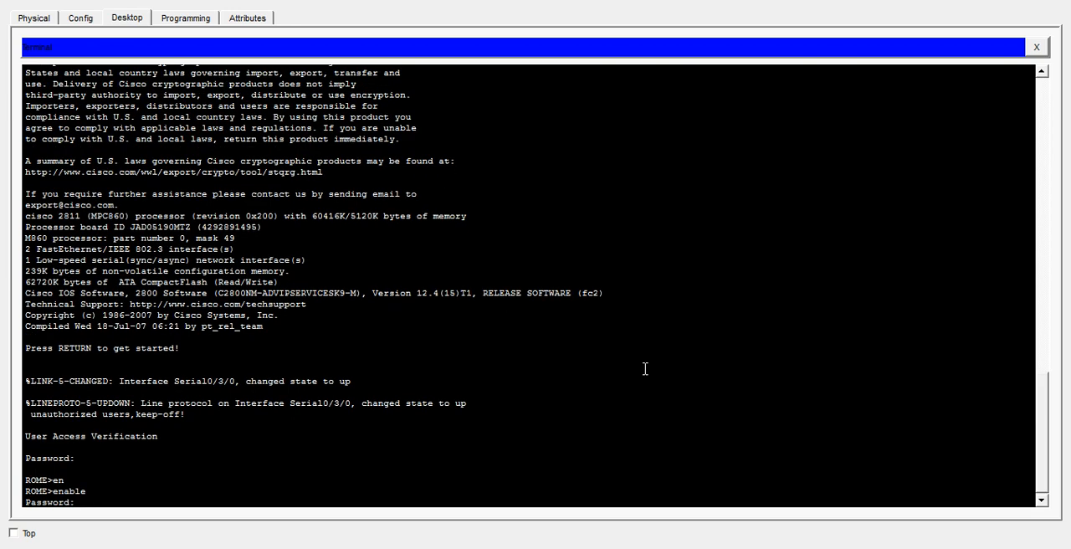
pyautogui.press('Return')
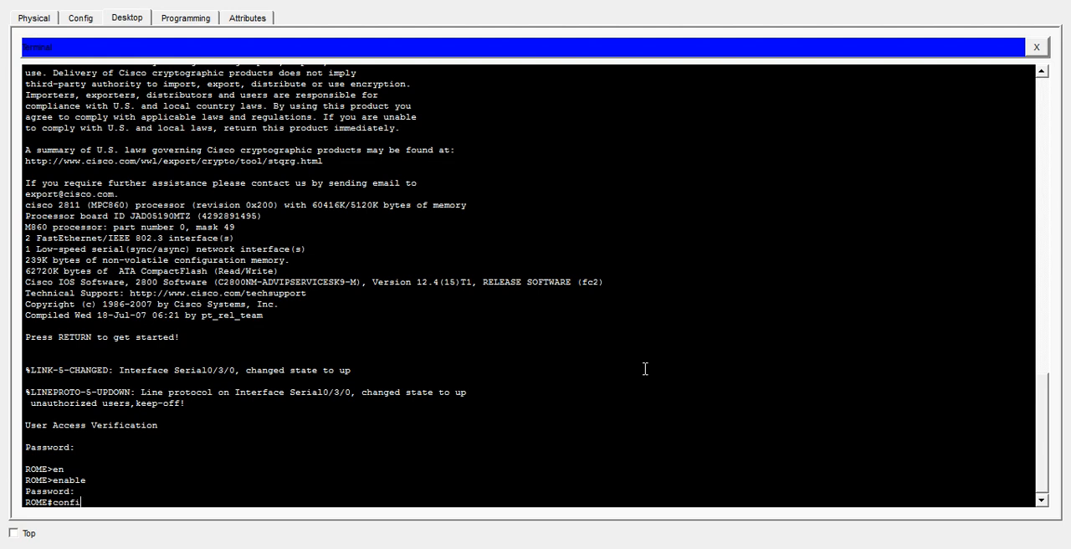
# - Enter global configuration mode on the ROME router with the configure terminal command
pyautogui.write('config')
pyautogui.press('Tab')
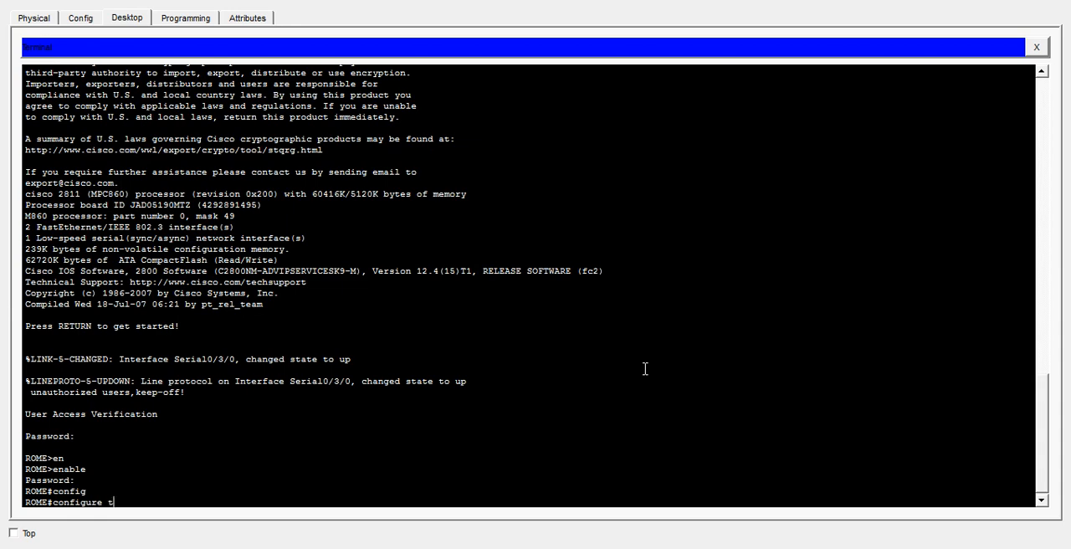
pyautogui.write('te')
pyautogui.press('Tab')
pyautogui.press('Return')
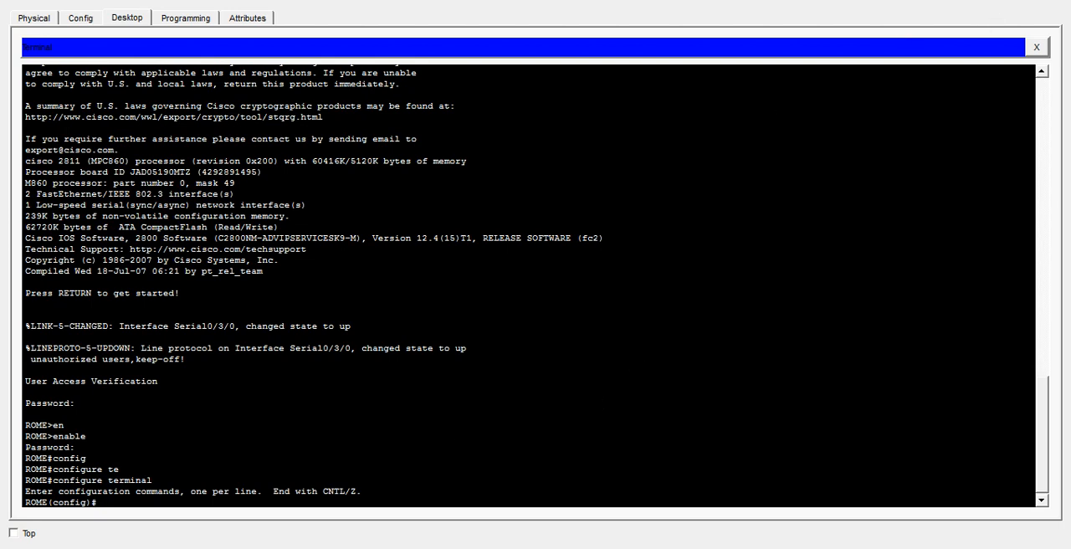
# - Check the serial link's port in the topology and enter interface configuration mode for serial 0/3/0 on ROME
pyautogui.click(995, 1)
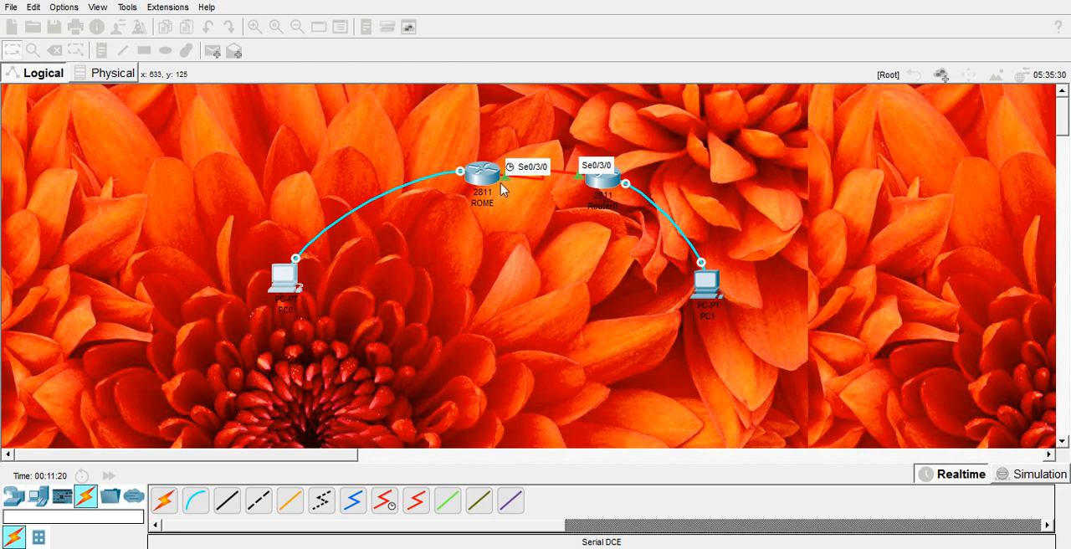
pyautogui.click(285, 276)
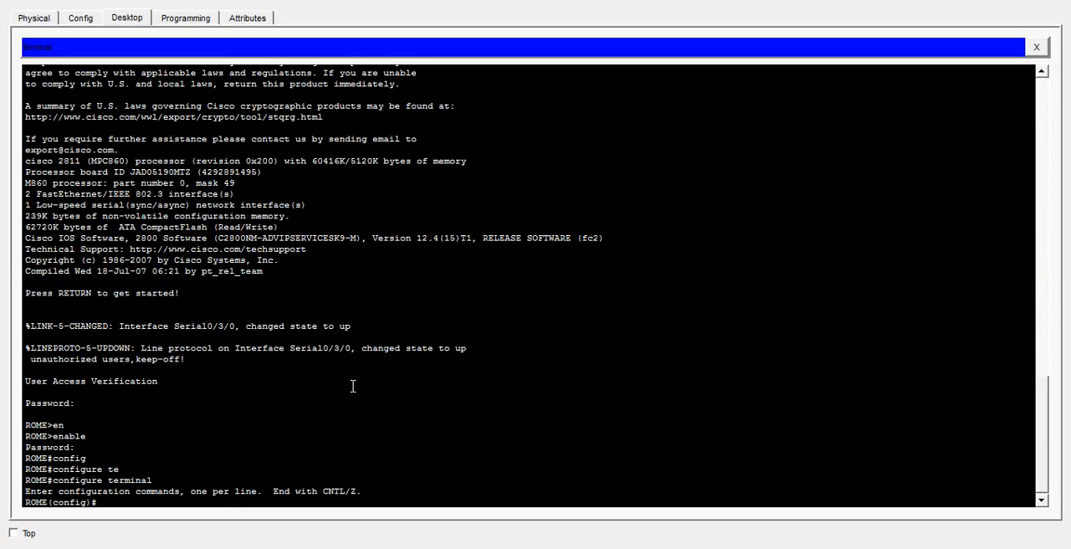
pyautogui.write('inter')
pyautogui.press('Tab')
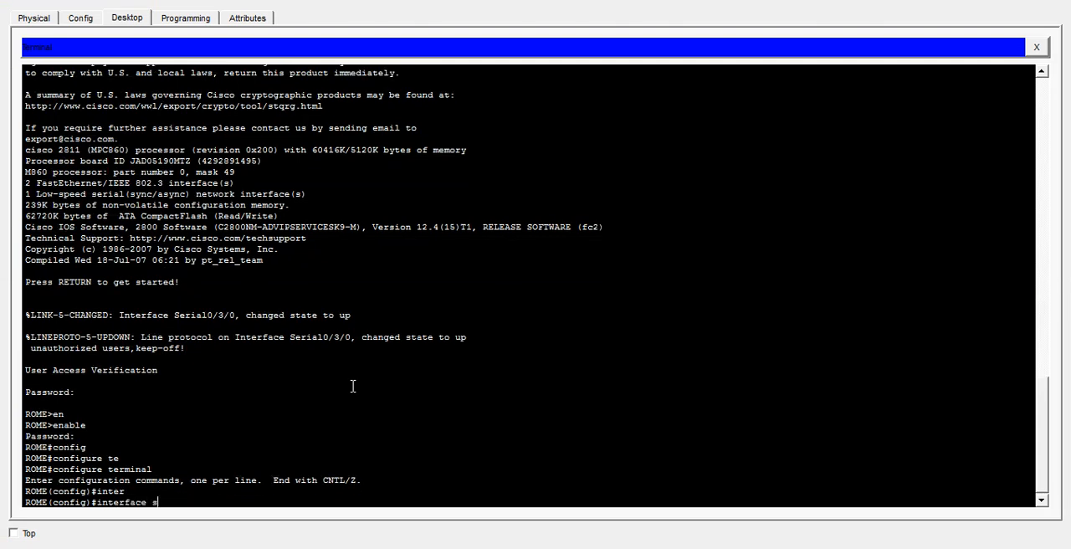
pyautogui.write('e')
pyautogui.press('Tab')
pyautogui.write('0')
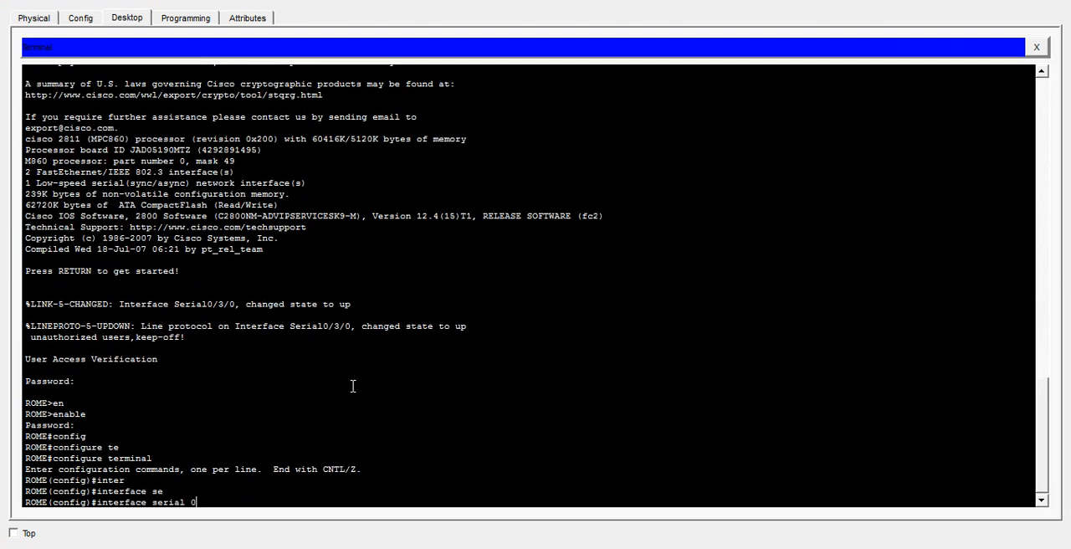
pyautogui.write('/3/0')
pyautogui.press('Return')
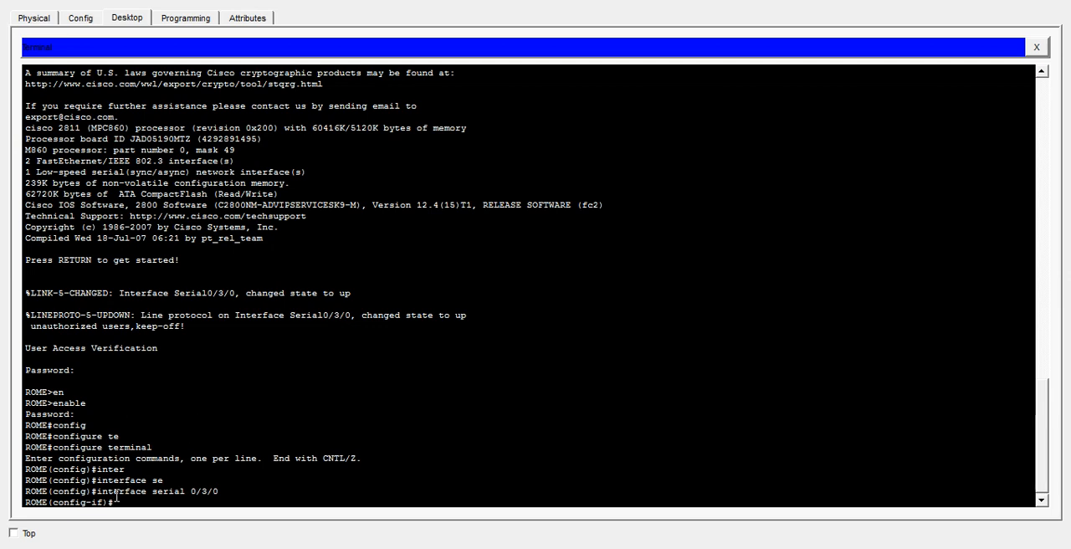
pyautogui.moveTo(116, 502); pyautogui.dragTo(48, 506)
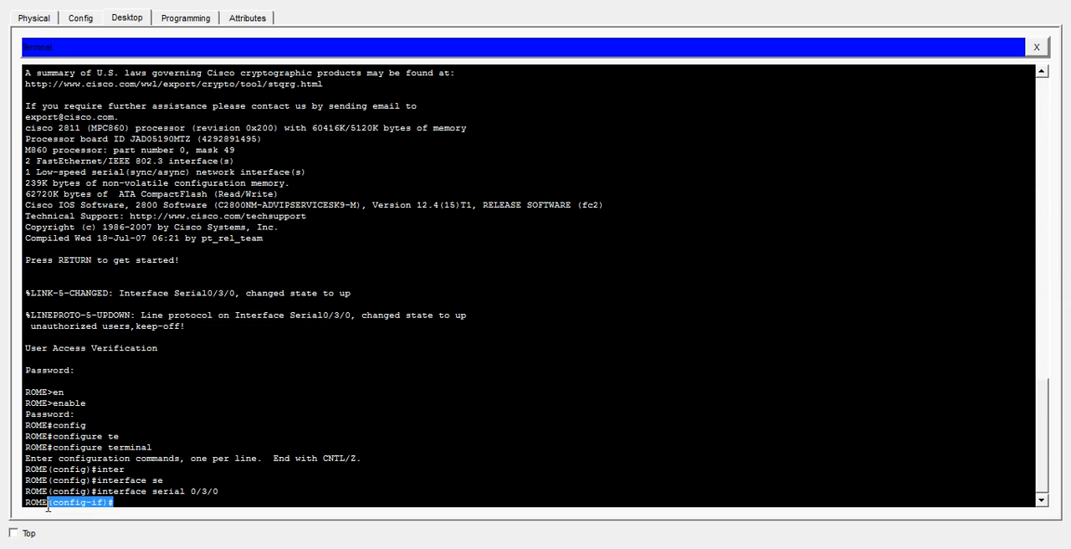
pyautogui.click(71, 508)
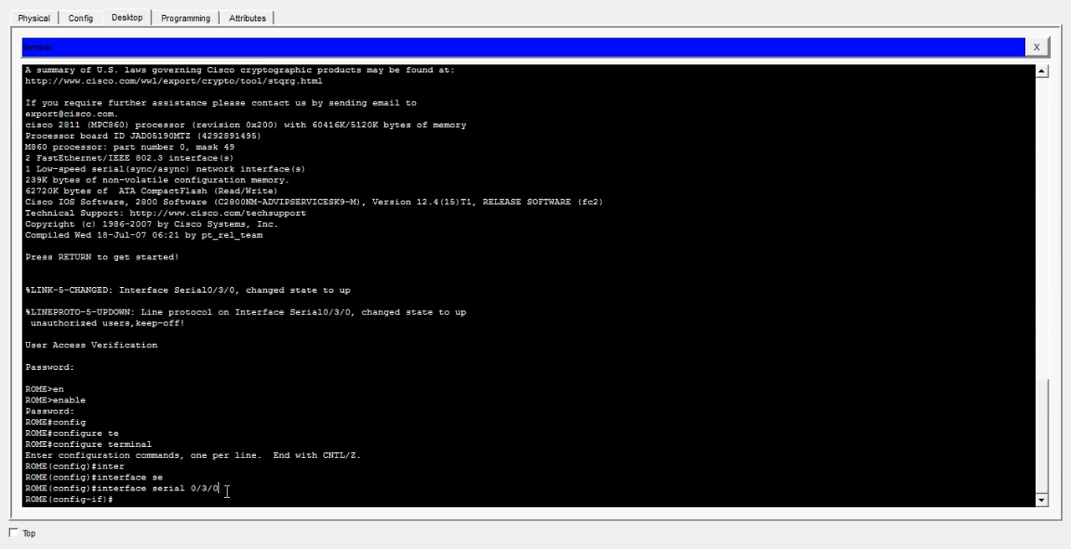
pyautogui.moveTo(222, 488); pyautogui.dragTo(248, 503)
pyautogui.click(136, 494)
pyautogui.click(132, 505)
# - Assign IP address 192.168.10.1 with subnet mask 255.255.255.252 to ROME's serial 0/3/0 interface
pyautogui.write('ip add')
pyautogui.press('Tab')
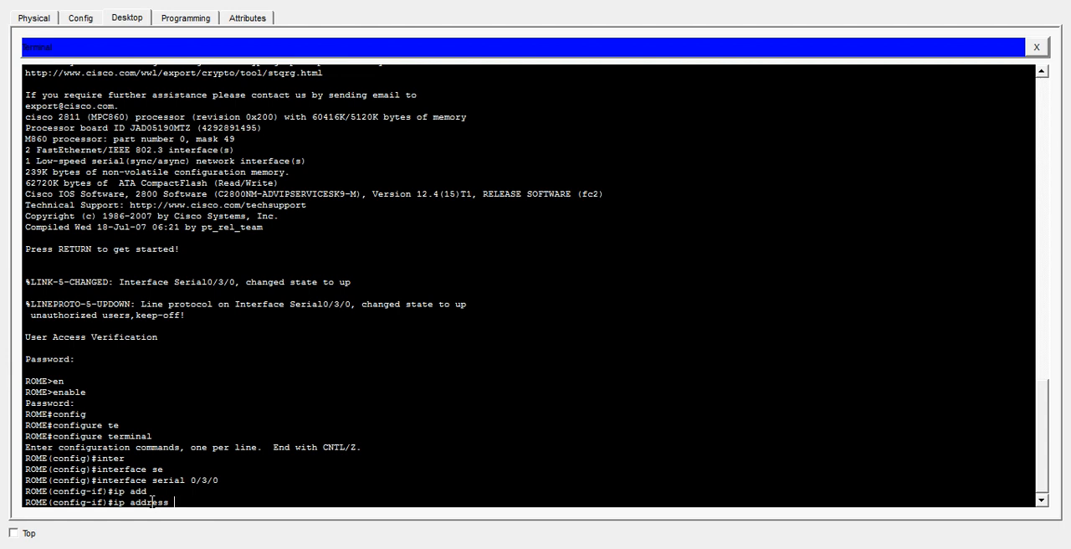
pyautogui.write('192.168.10/1')
pyautogui.press('BackSpace')
pyautogui.write('.1 255.255.25')
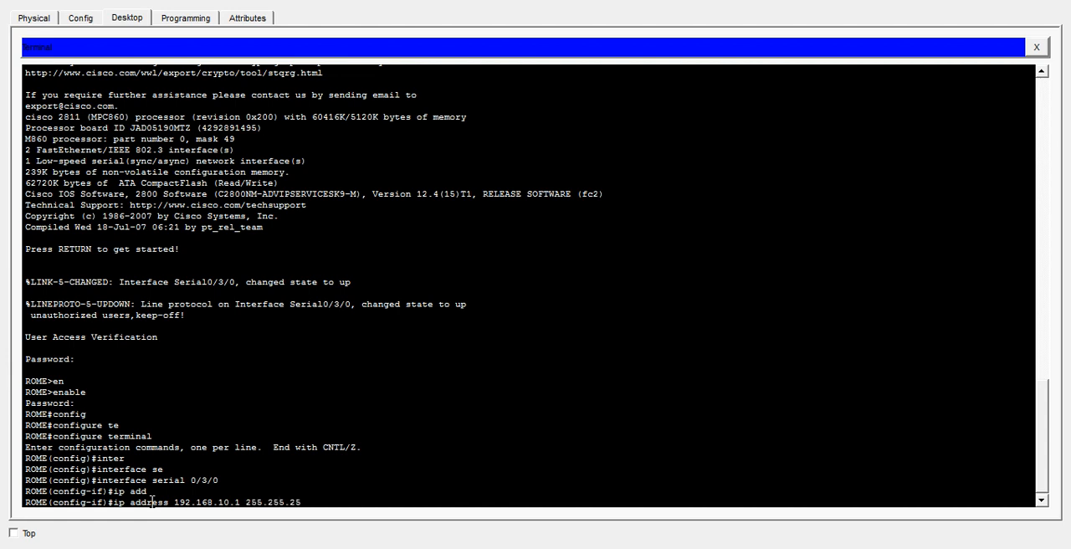
pyautogui.write('5.252')
pyautogui.press('Return')
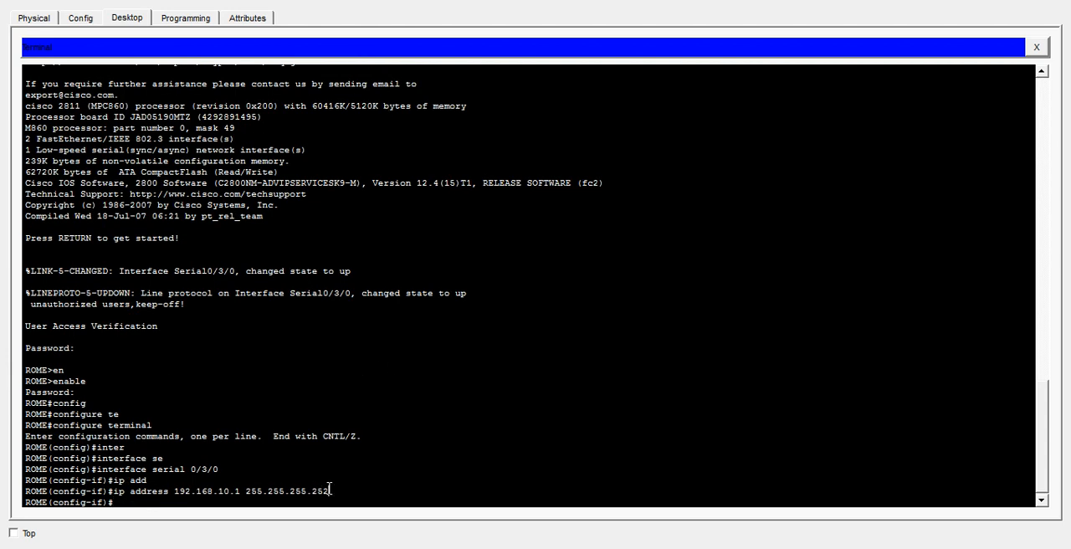
pyautogui.moveTo(330, 489); pyautogui.dragTo(174, 492)
pyautogui.click(249, 481)
pyautogui.moveTo(174, 491); pyautogui.dragTo(232, 495)
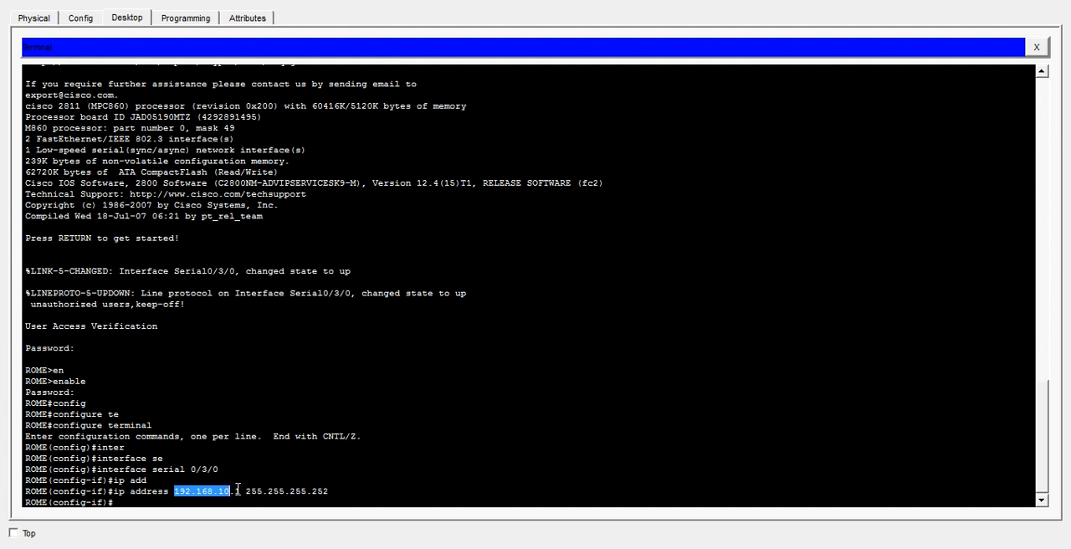
pyautogui.click(238, 491)
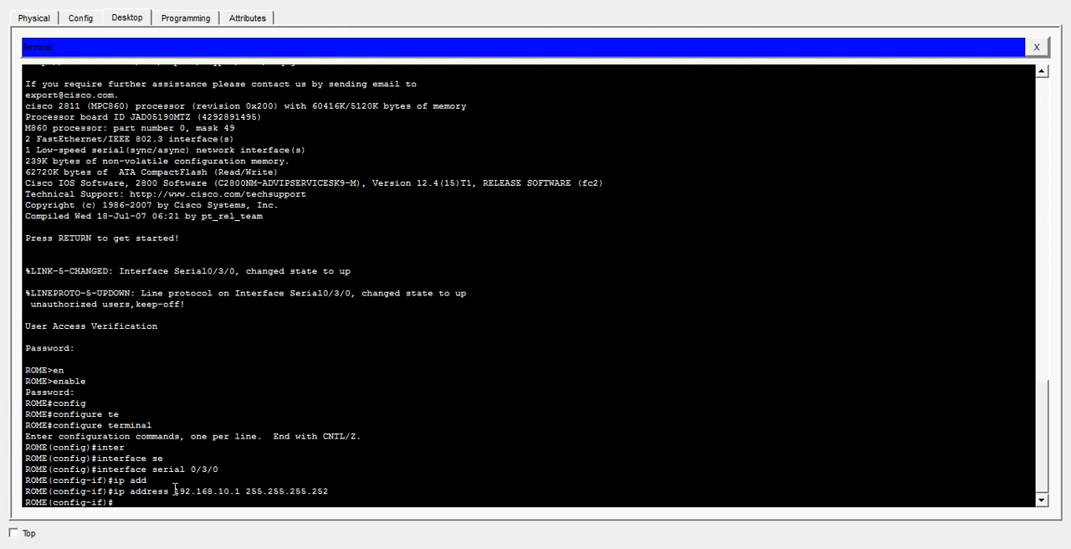
pyautogui.moveTo(175, 491); pyautogui.dragTo(246, 494)
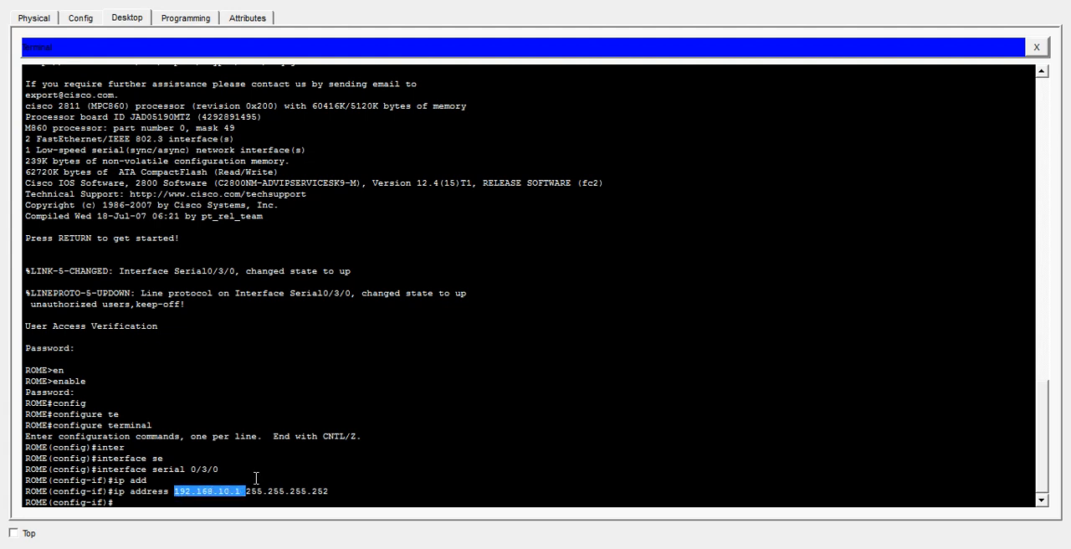
pyautogui.click(240, 486)
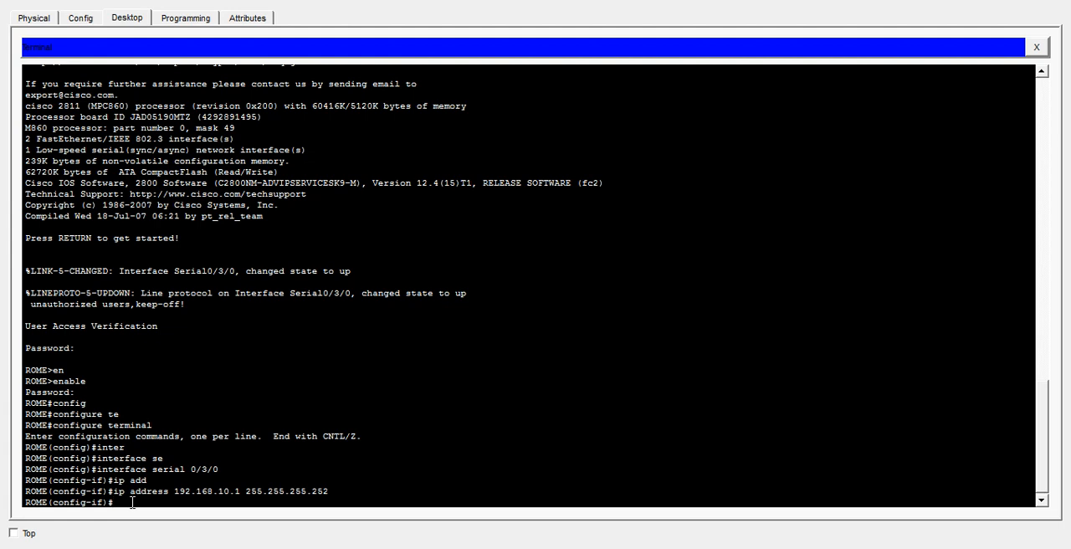
# - List the available clock rates and set the clock rate of ROME's serial interface to 64000
pyautogui.write('clock r')
pyautogui.press('Tab')
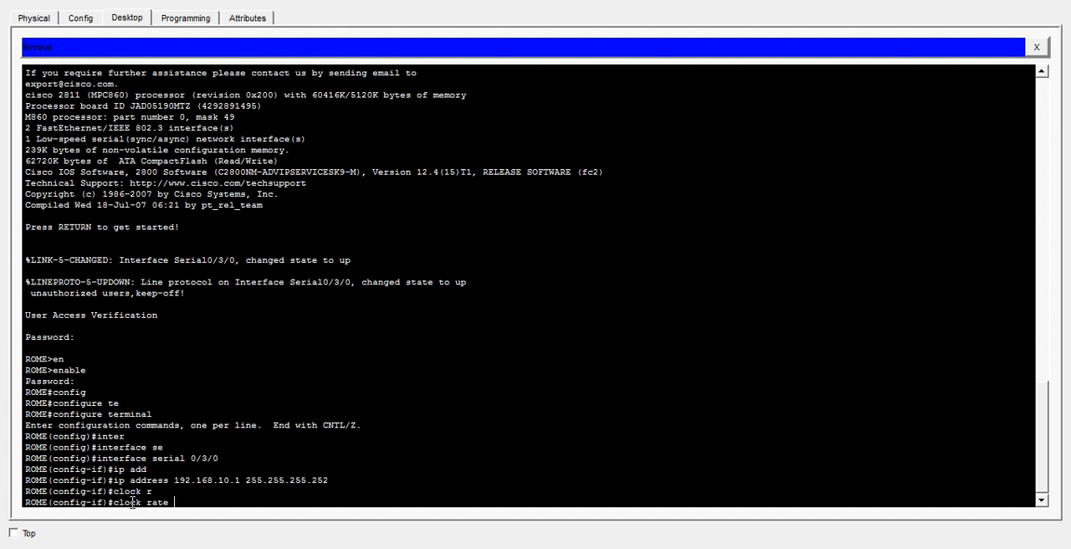
pyautogui.write('?')
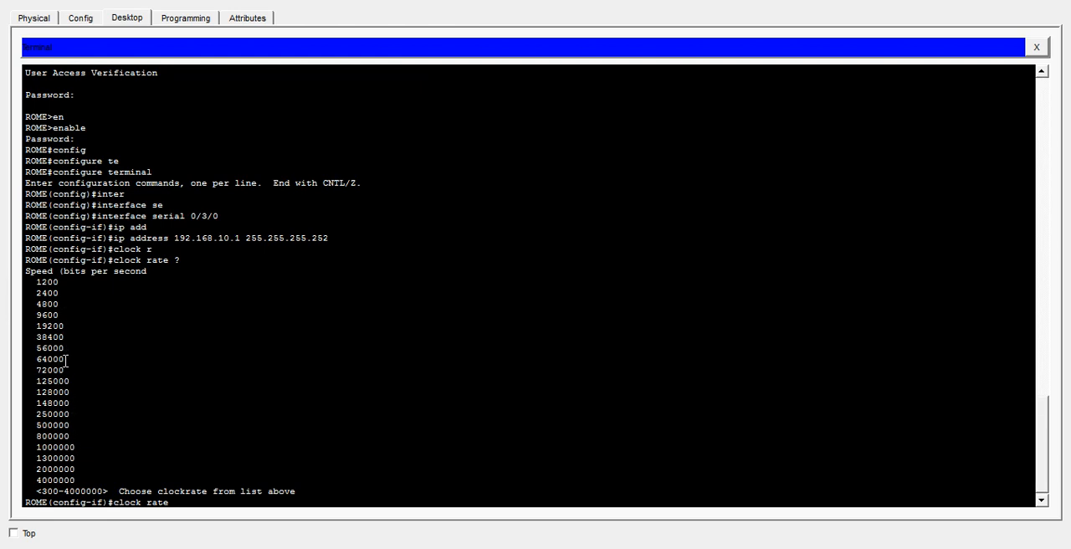
pyautogui.moveTo(64, 360); pyautogui.dragTo(37, 349)
pyautogui.click(432, 372)
pyautogui.write('64000')
pyautogui.press('Return')
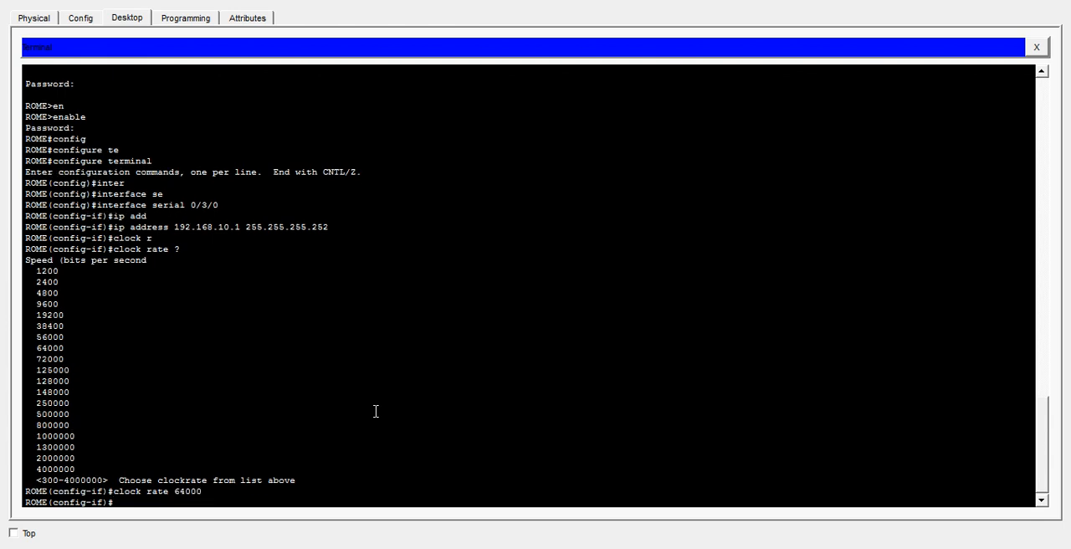
# - Enable ROME's serial interface with no shutdown and exit to global configuration mode
pyautogui.write('no shut')
pyautogui.press('Tab')
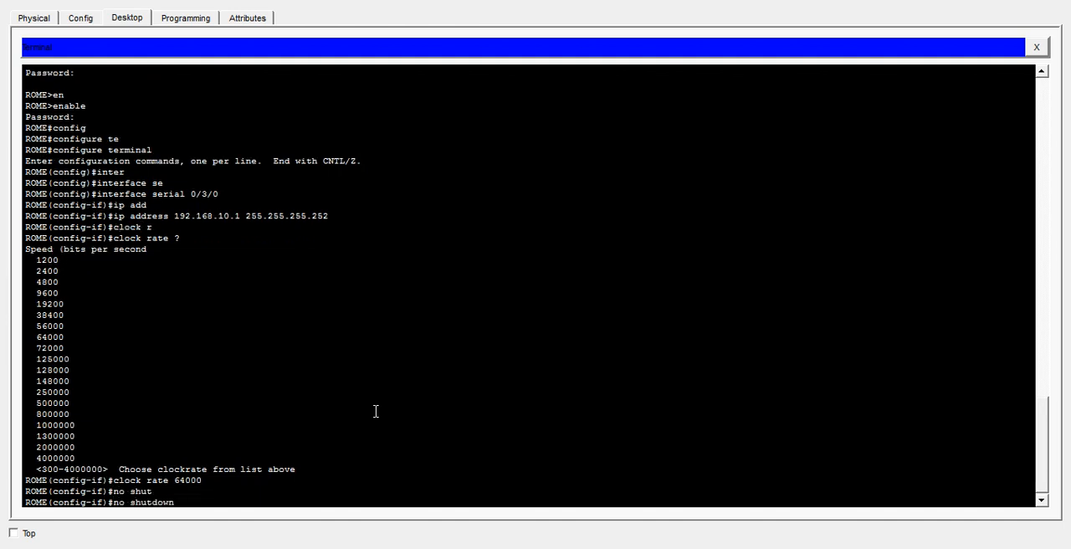
pyautogui.press('Return')
pyautogui.write('e')
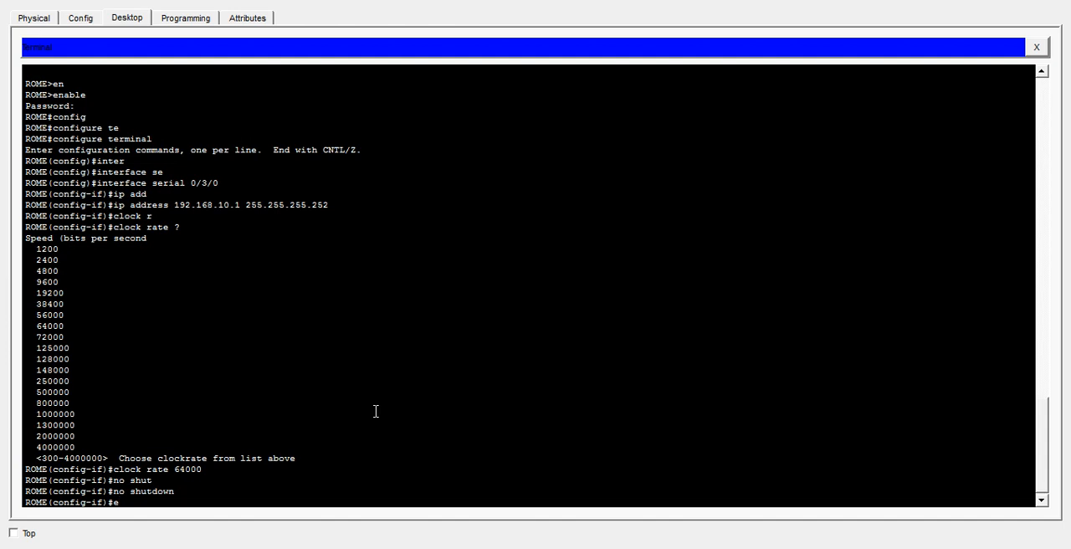
pyautogui.write('xit')
pyautogui.press('Return')
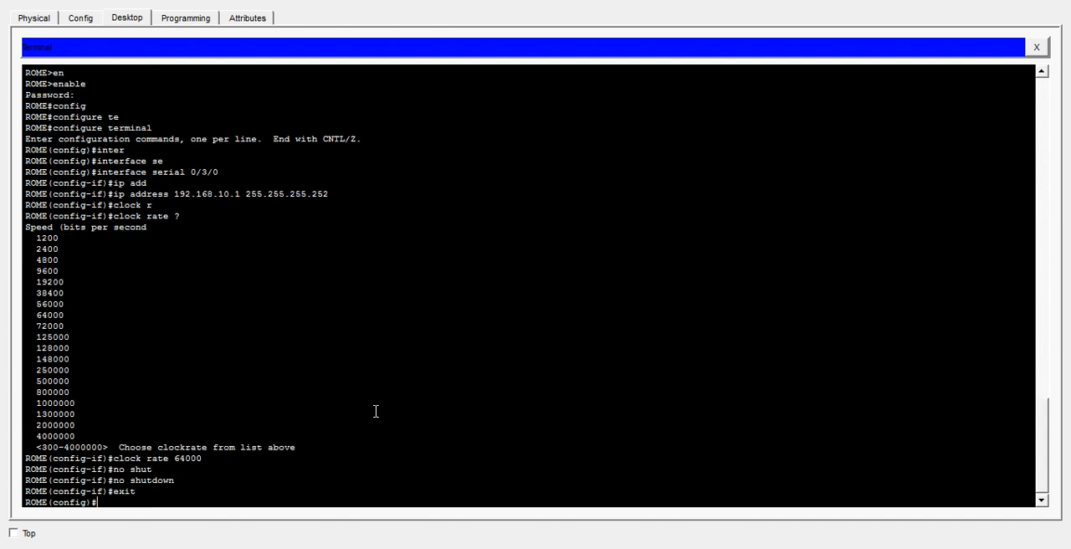
# - Leave configuration mode on ROME with end and save the running configuration with wr
pyautogui.write('end')
pyautogui.press('Return')
pyautogui.press('Return')
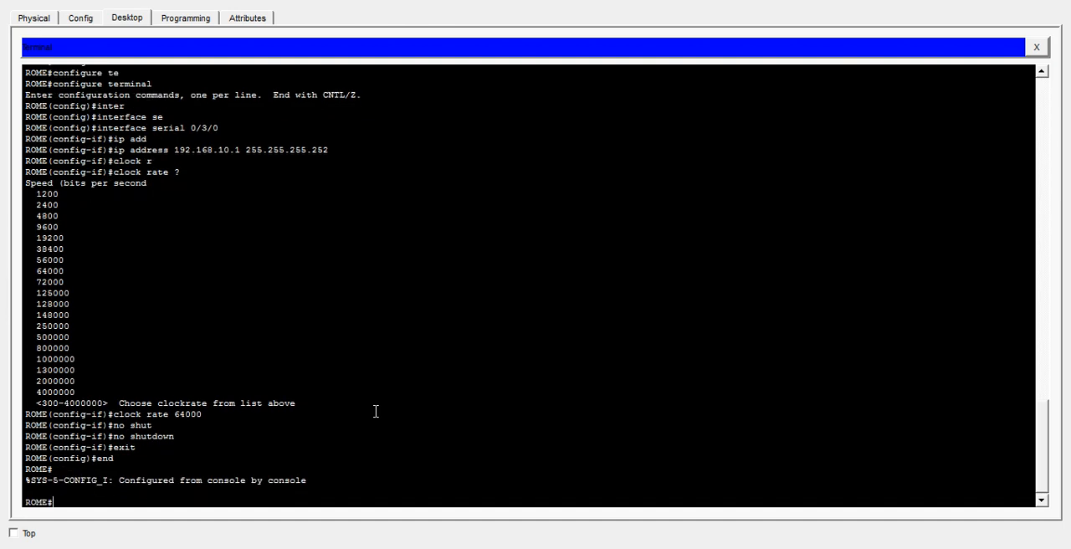
pyautogui.write('wr')
pyautogui.press('Return')
pyautogui.press('Return')
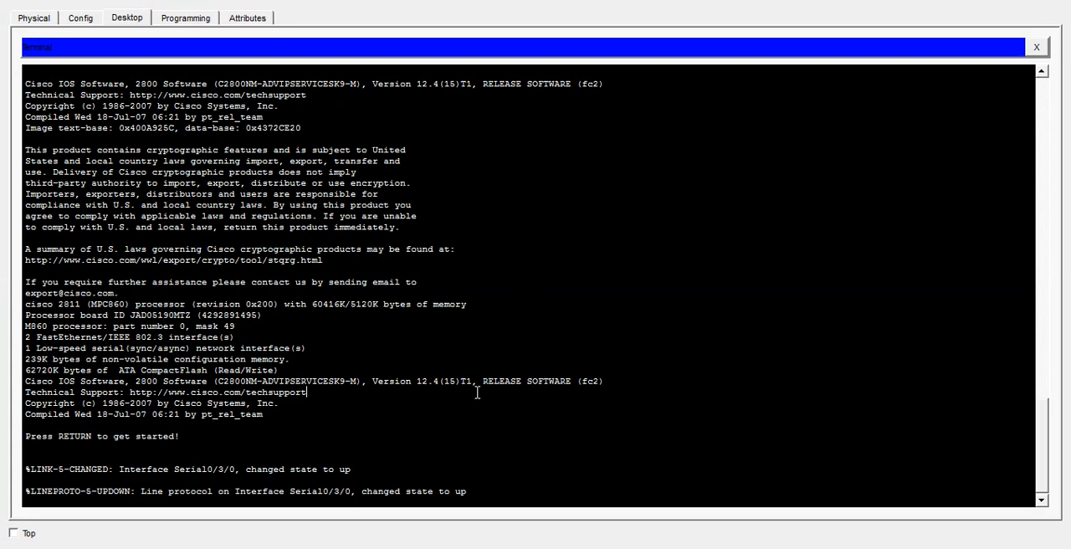
# - Switch to PC1's terminal, log in to LONDON with the console password, and enter privileged mode with the enable password
pyautogui.press('Return')
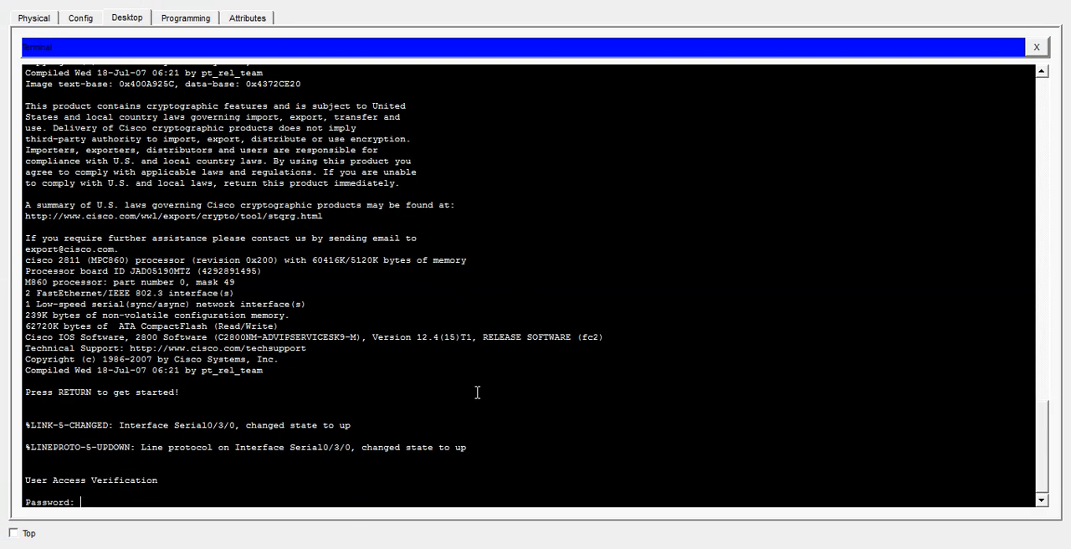
pyautogui.press('Return')
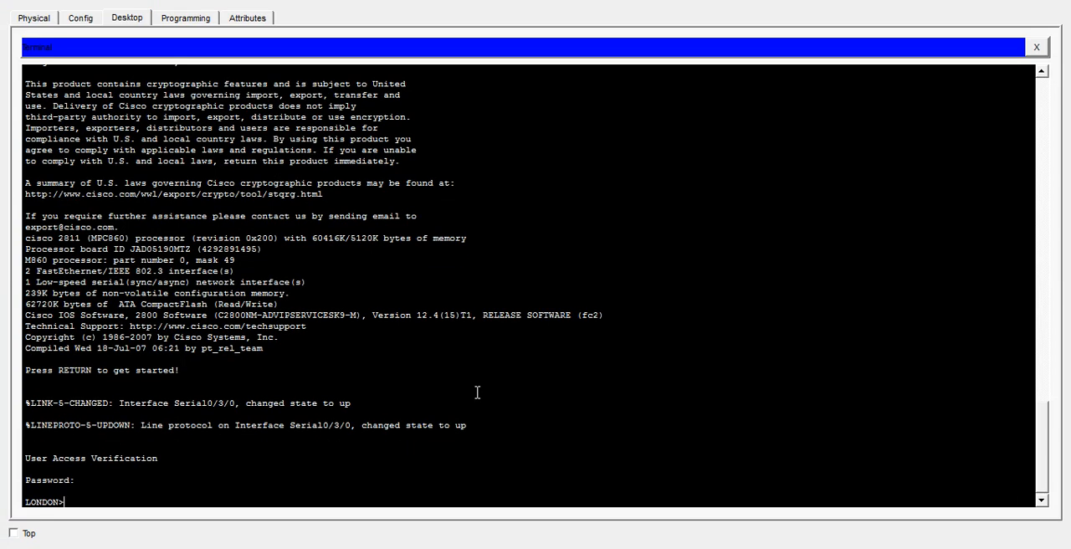
pyautogui.write('ena')
pyautogui.press('Tab')
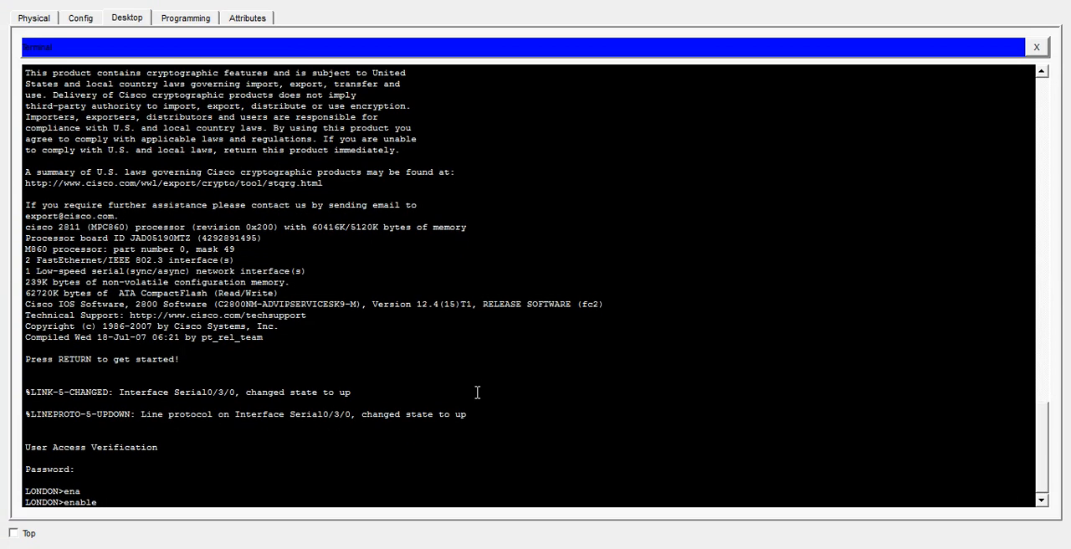
pyautogui.press('Return')
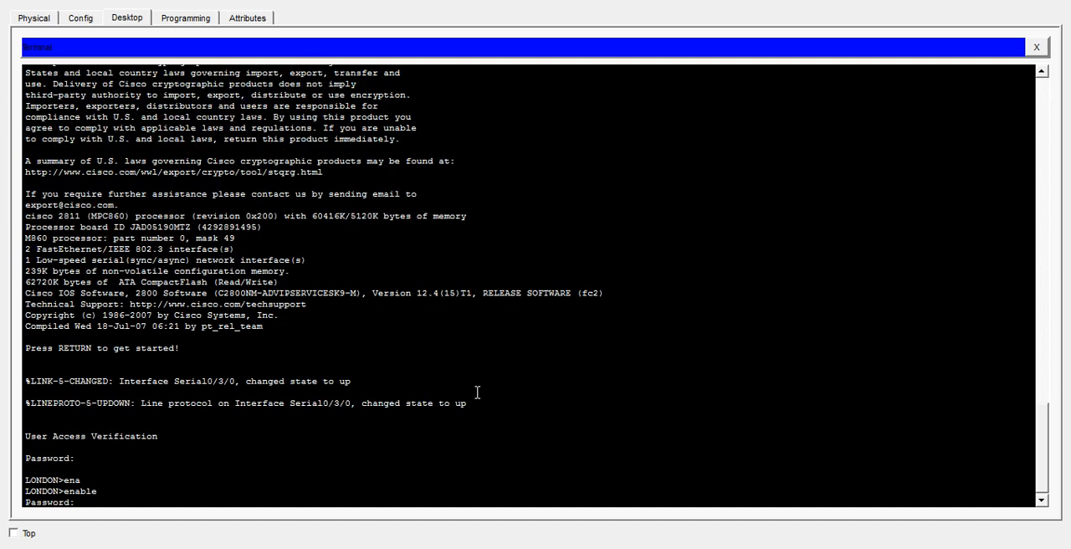
pyautogui.press('Return')
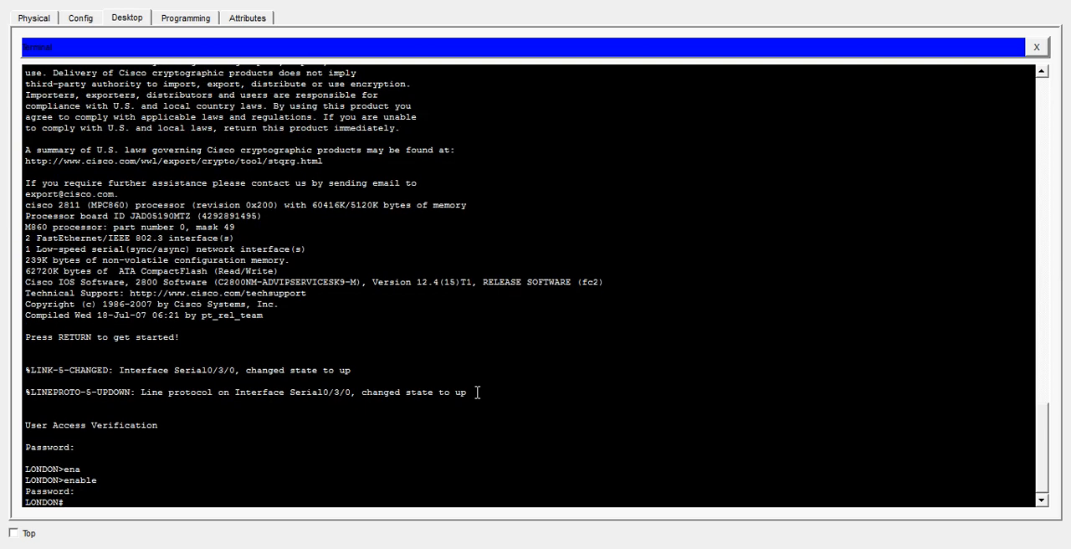
# - Enter global configuration mode on LONDON, check the serial link's port in the topology, and enter interface configuration for s0/3/0
pyautogui.write('conf t')
pyautogui.press('Return')
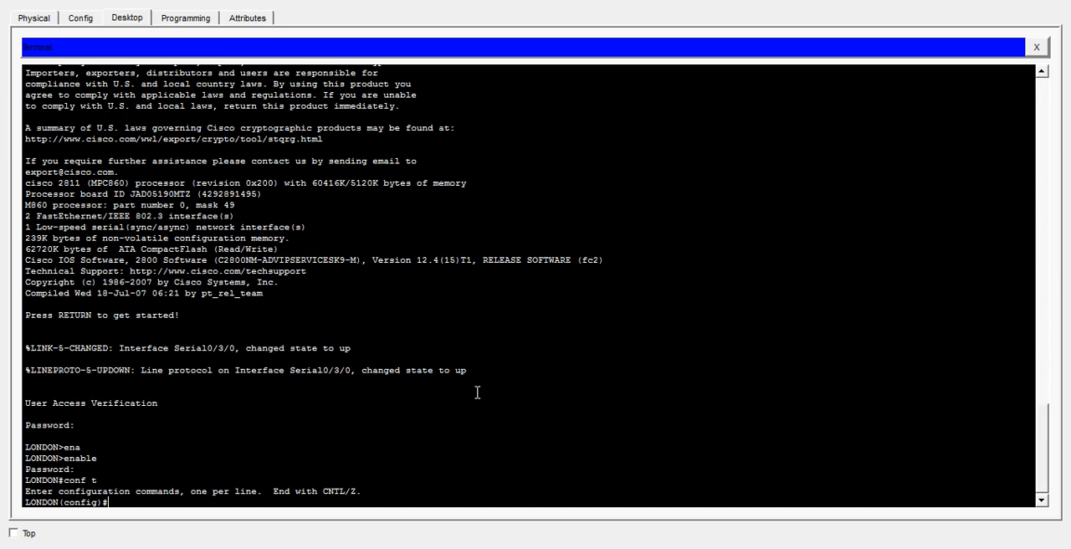
pyautogui.write('int s0/3/0')
pyautogui.click(1024, 2)
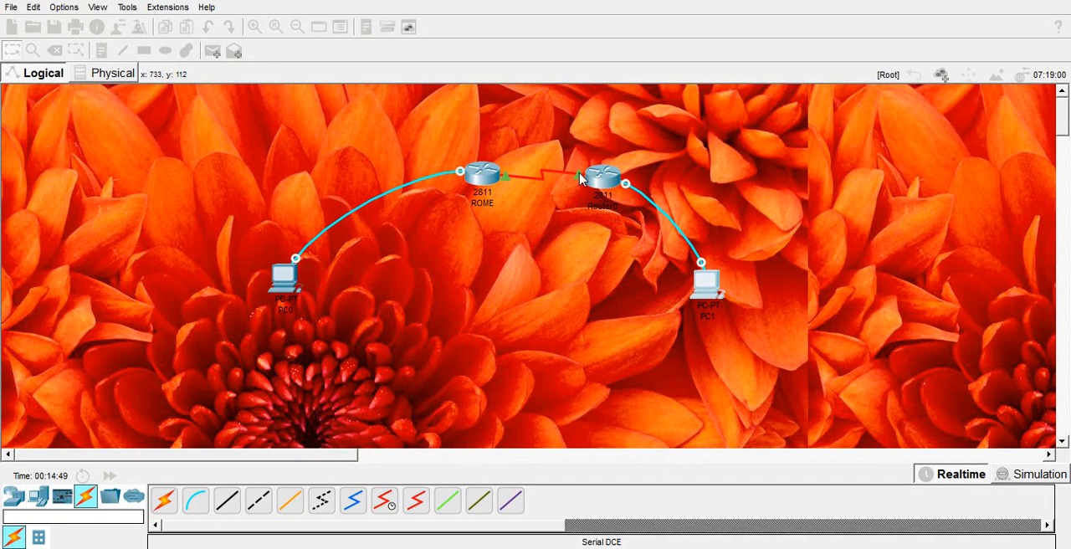
pyautogui.click(707, 283)
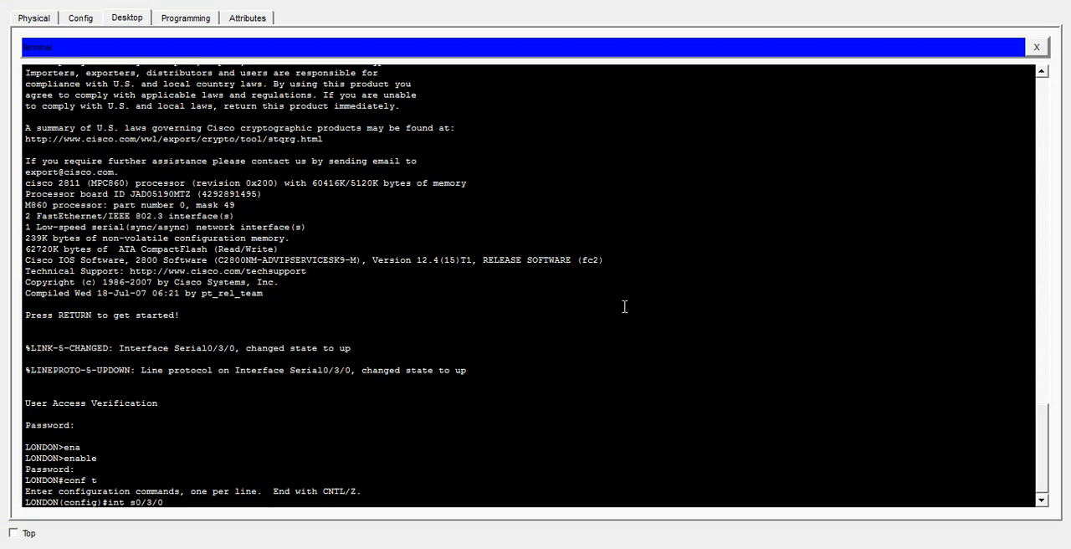
pyautogui.press('Return')
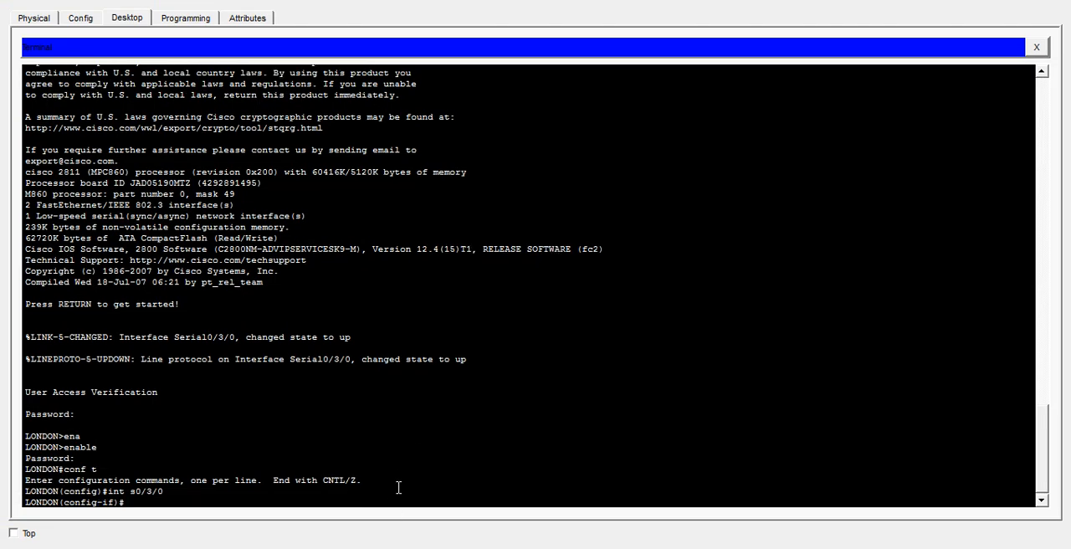
# - Enable LONDON's serial 0/3/0 interface with no shutdown and exit to global configuration mode
pyautogui.write('no')
pyautogui.write(' shut')
pyautogui.write('d')
pyautogui.press('Tab')
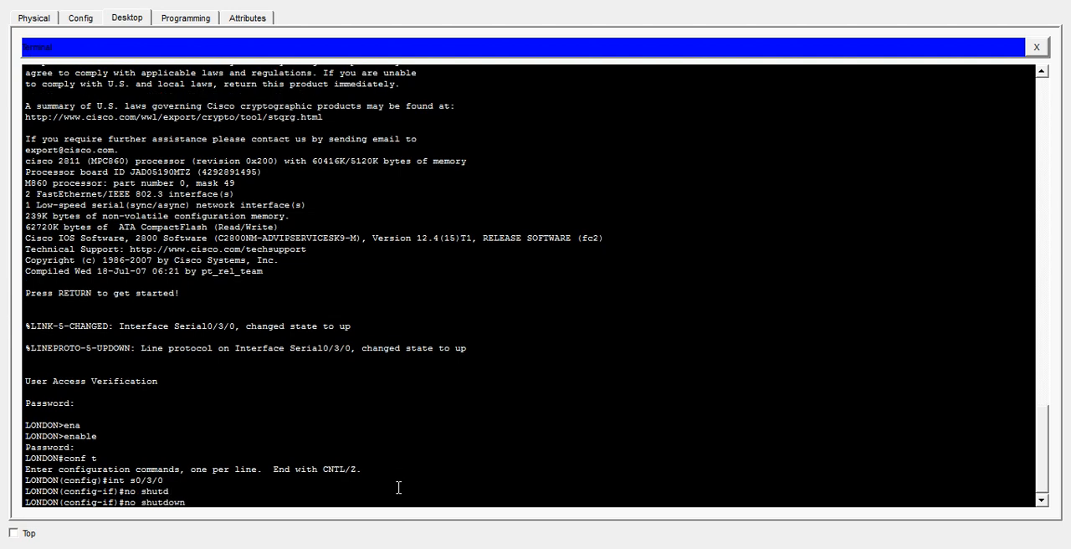
pyautogui.press('Return')
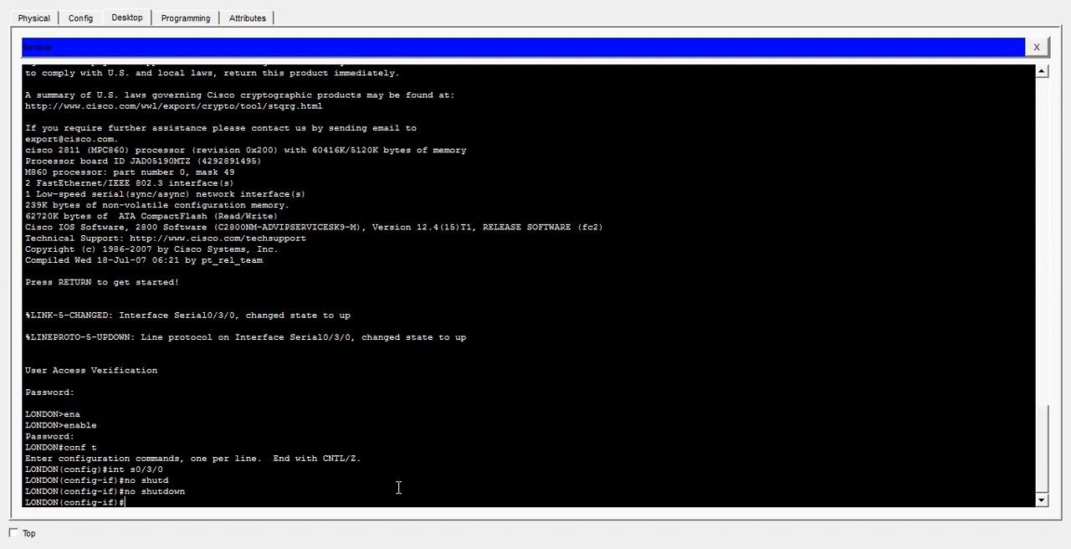
pyautogui.write('exit')
pyautogui.press('Return')
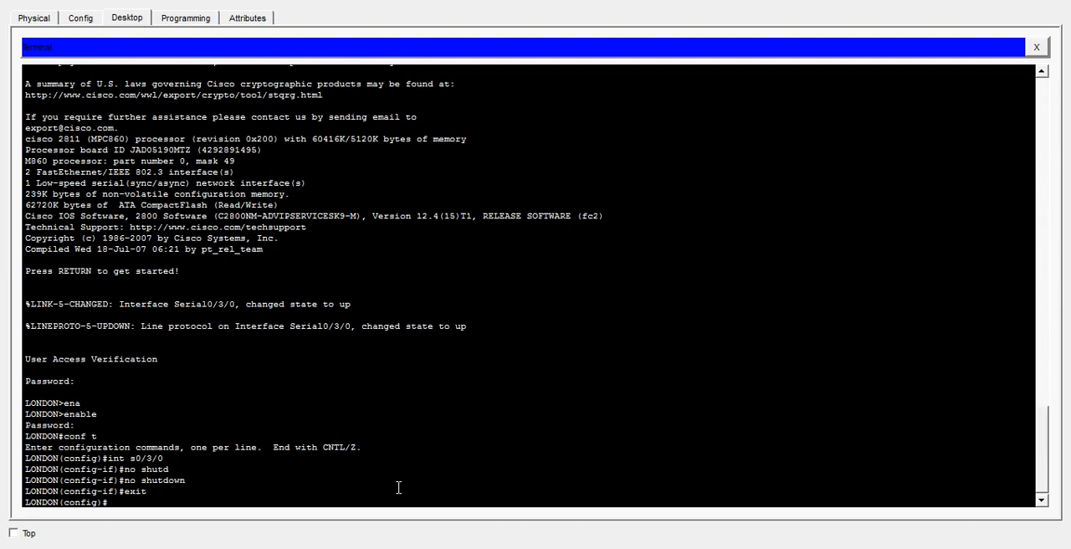
# - Leave configuration mode on LONDON with end and save its configuration with wr
pyautogui.write('end')
pyautogui.press('Return')
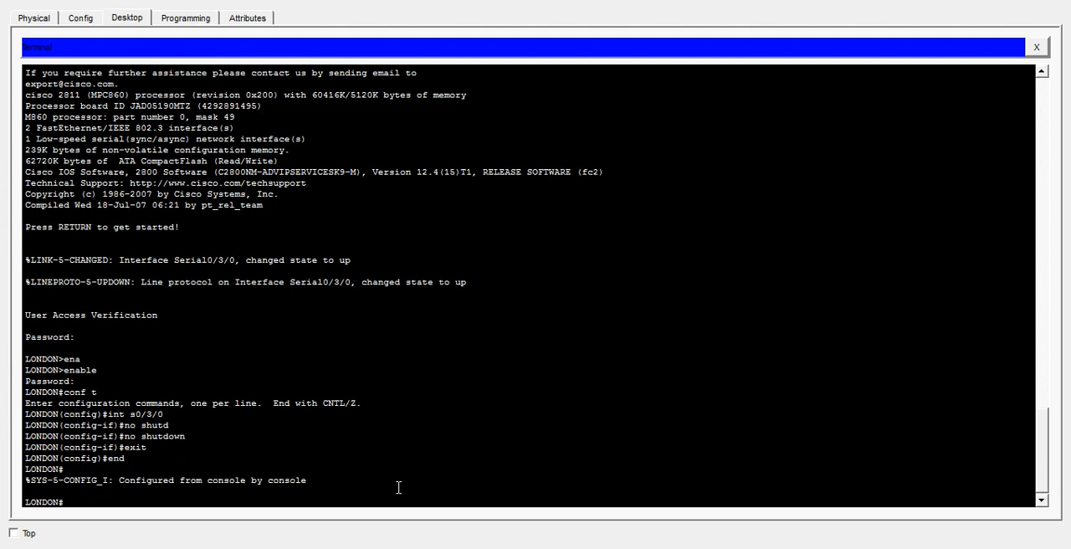
pyautogui.write('wr')
pyautogui.press('Return')
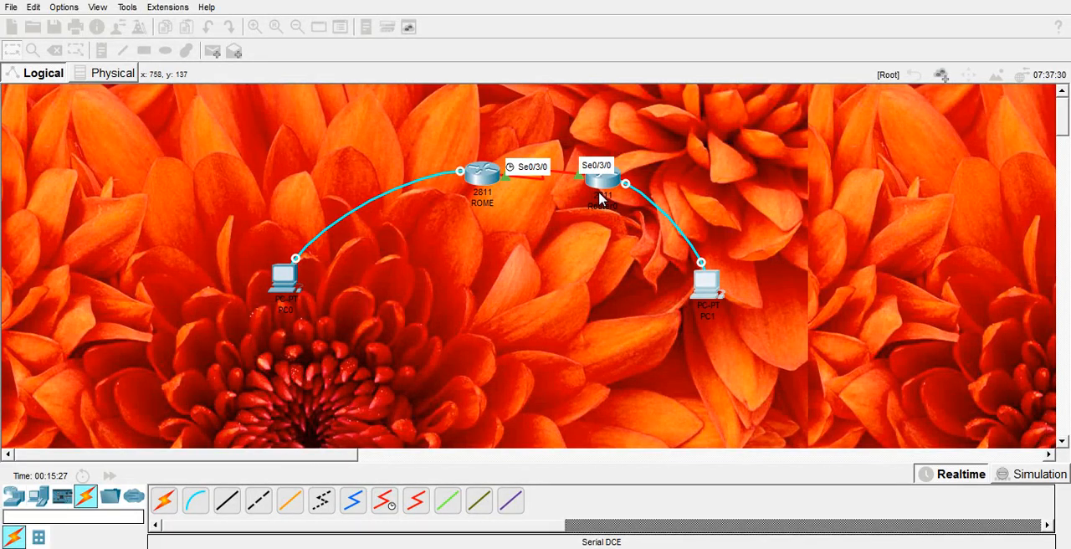
# - Check the serial link's ports in the topology, then ping 192.168.10.2 from ROME in PC0's terminal
pyautogui.moveTo(601, 201)
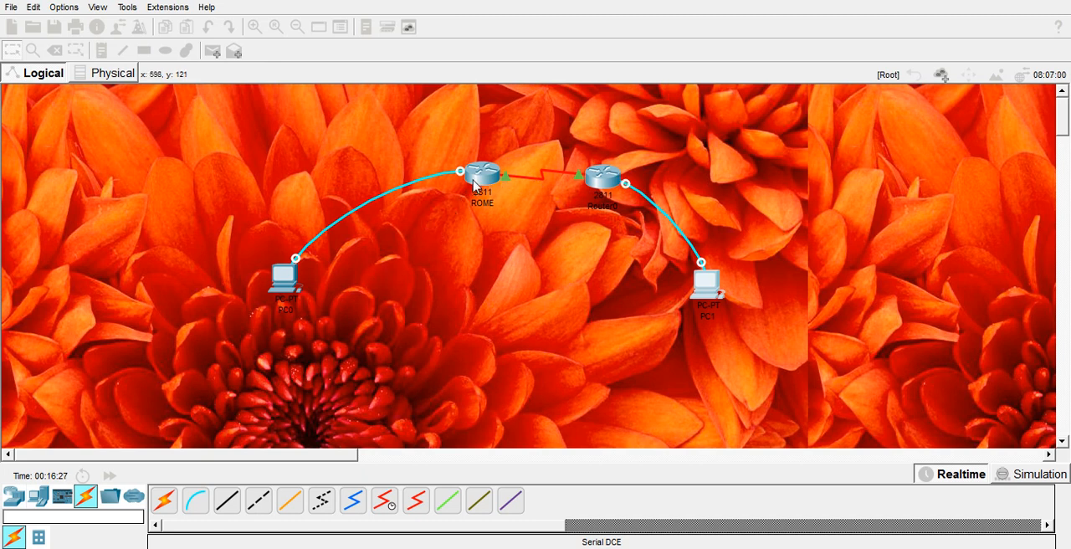
pyautogui.moveTo(476, 186)
pyautogui.moveTo(577, 180)
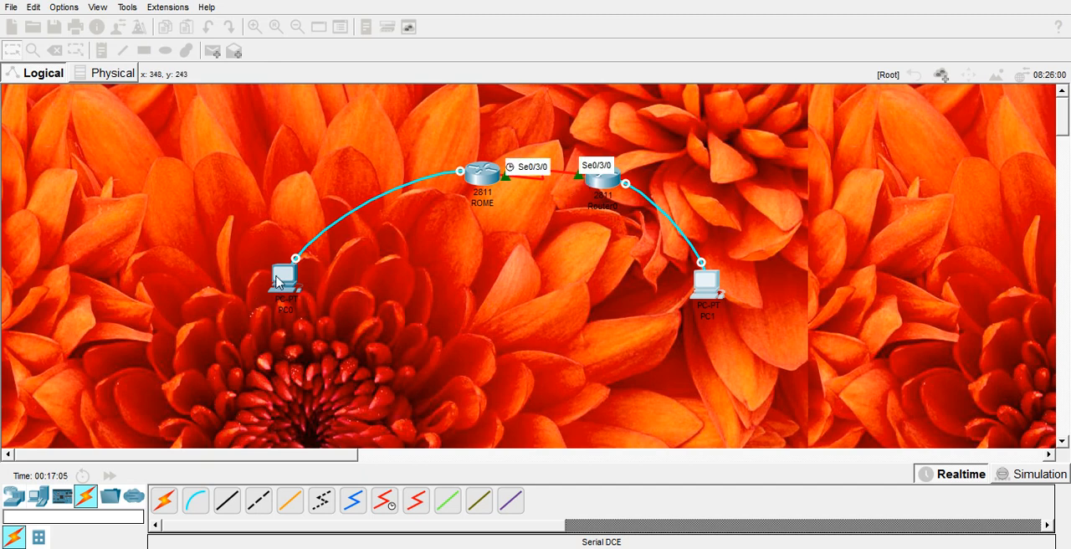
pyautogui.click(284, 277)
pyautogui.click(223, 446)
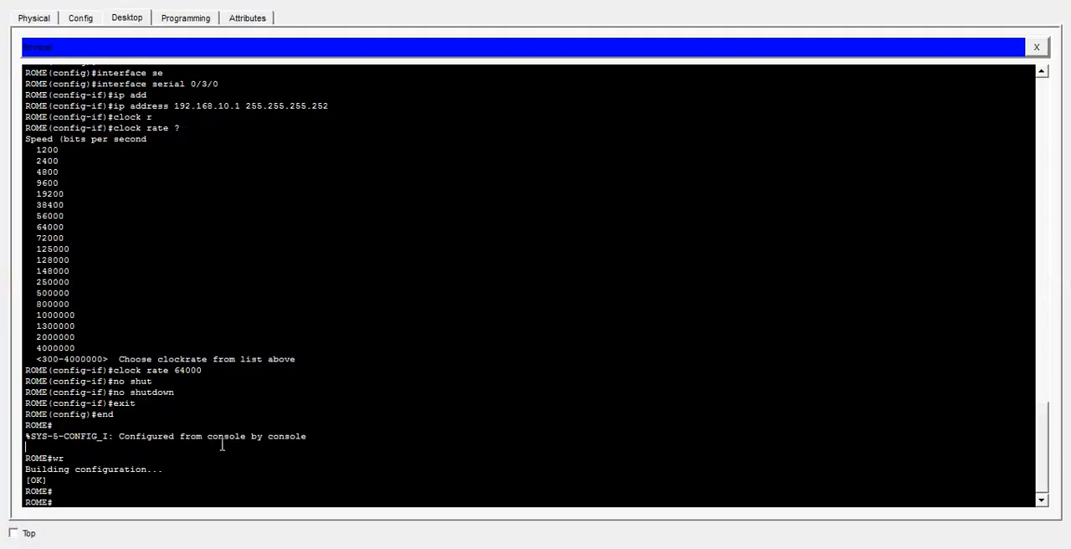
pyautogui.write('ping')
pyautogui.write('192.168.10.2')
pyautogui.press('Return')
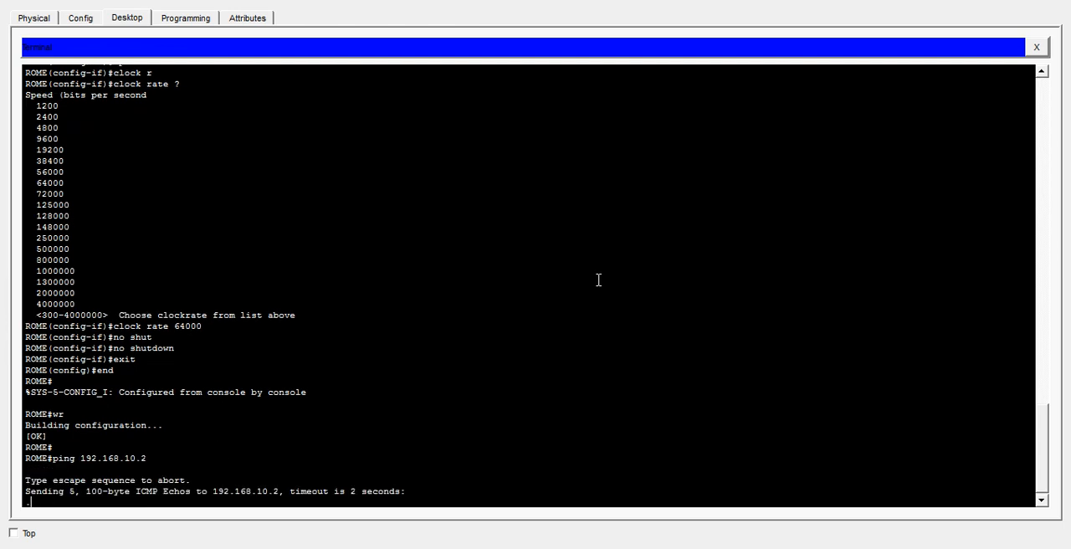
# - Return to LONDON's terminal on PC1 and review the commands entered for its serial interface
pyautogui.click(962, 2)
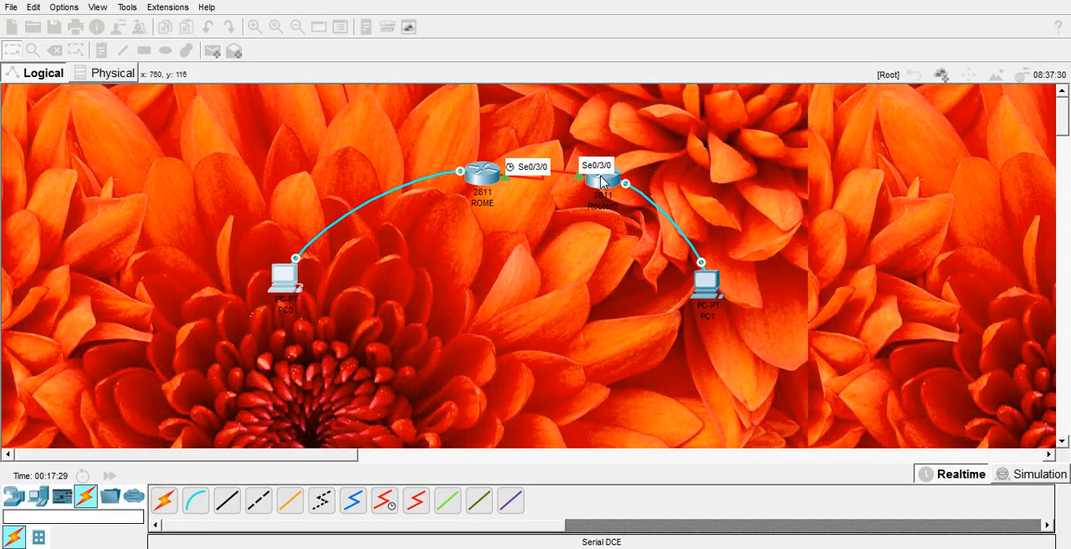
pyautogui.click(715, 303)
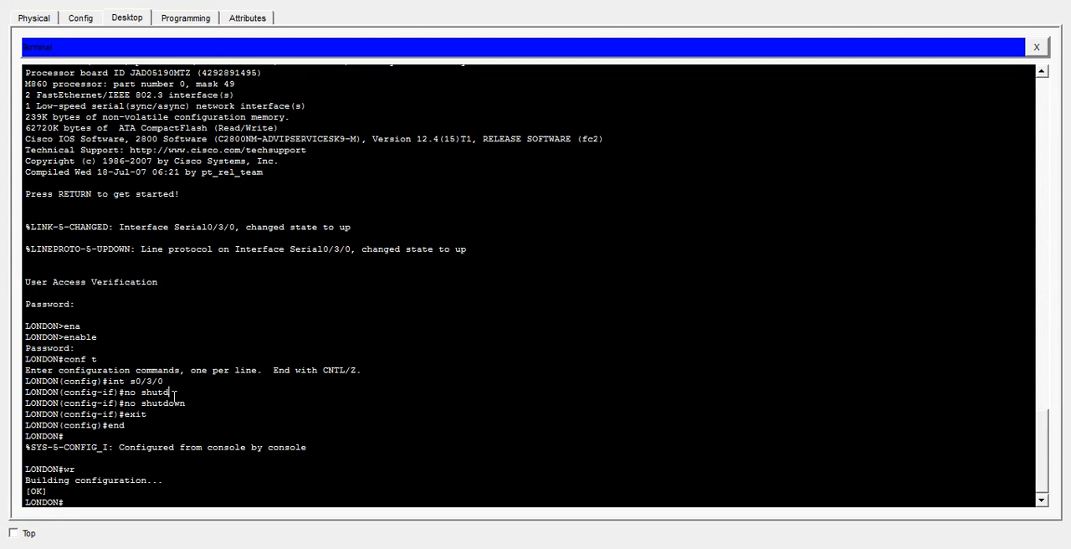
pyautogui.moveTo(169, 393); pyautogui.dragTo(136, 393)
pyautogui.moveTo(213, 430); pyautogui.dragTo(127, 424)
pyautogui.click(129, 492)
# - Enter global configuration mode on LONDON again and reopen interface configuration for s0/3/0
pyautogui.write('conf t')
pyautogui.press('Return')
pyautogui.write('end')
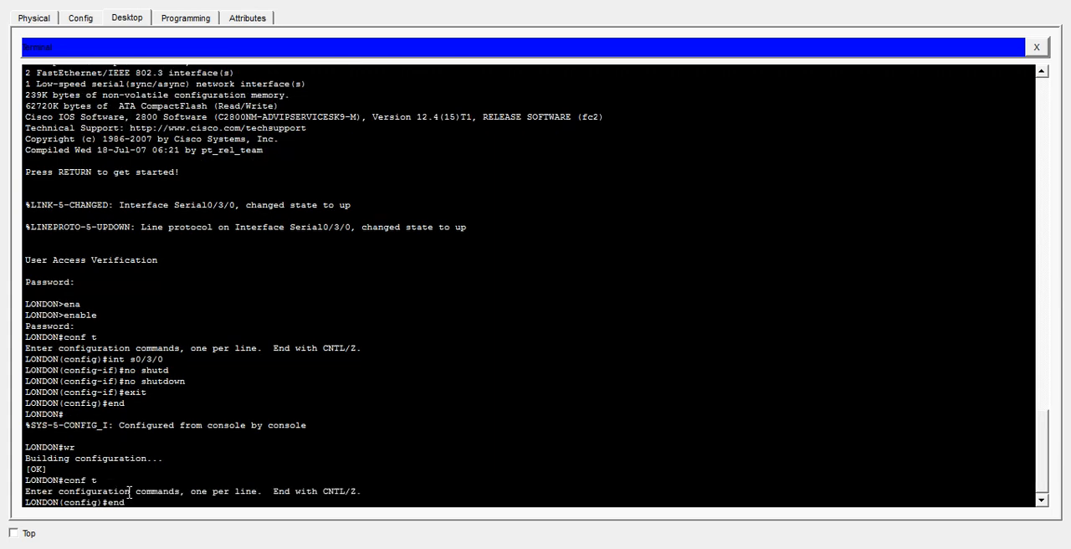
pyautogui.press('Up')
pyautogui.press('Up')
pyautogui.press('Up')
pyautogui.press('Up')
pyautogui.press('Return')
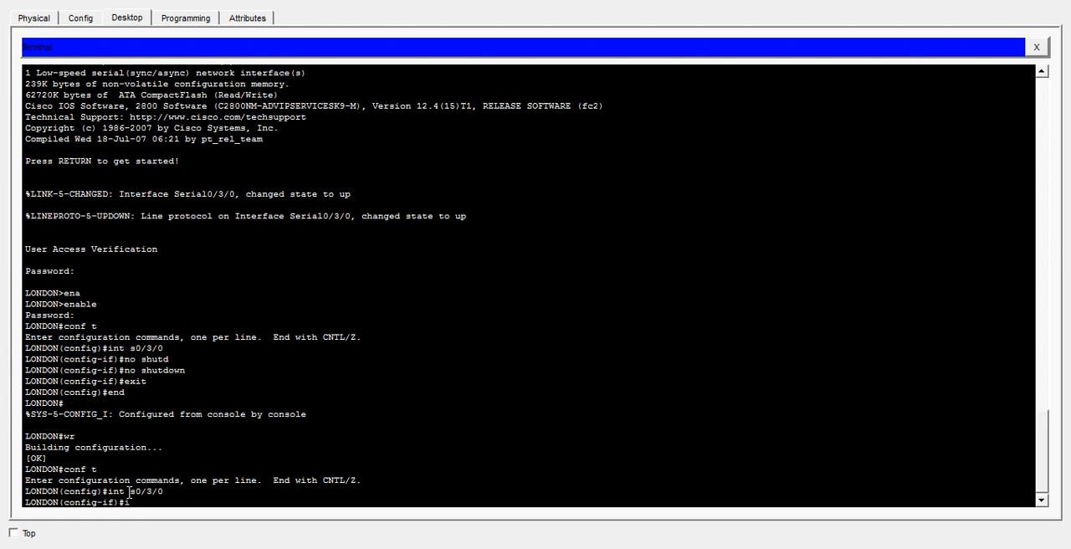
# - Assign IP address 192.168.10.2 with subnet mask 255.255.255.0 to LONDON's serial 0/3/0 interface
pyautogui.write('ip addre')
pyautogui.press('Tab')
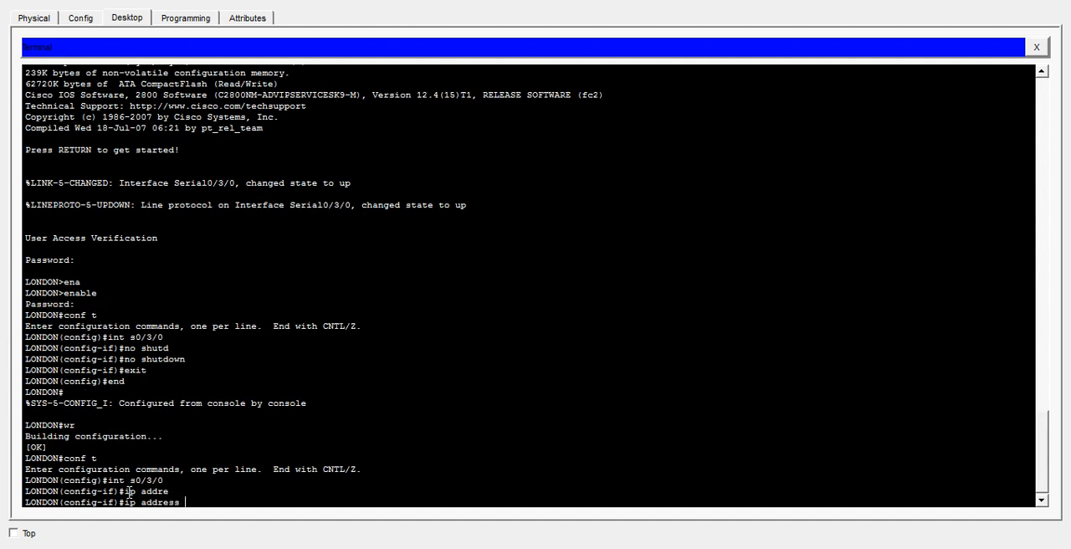
pyautogui.write('192.168.10.2 255.255.255')
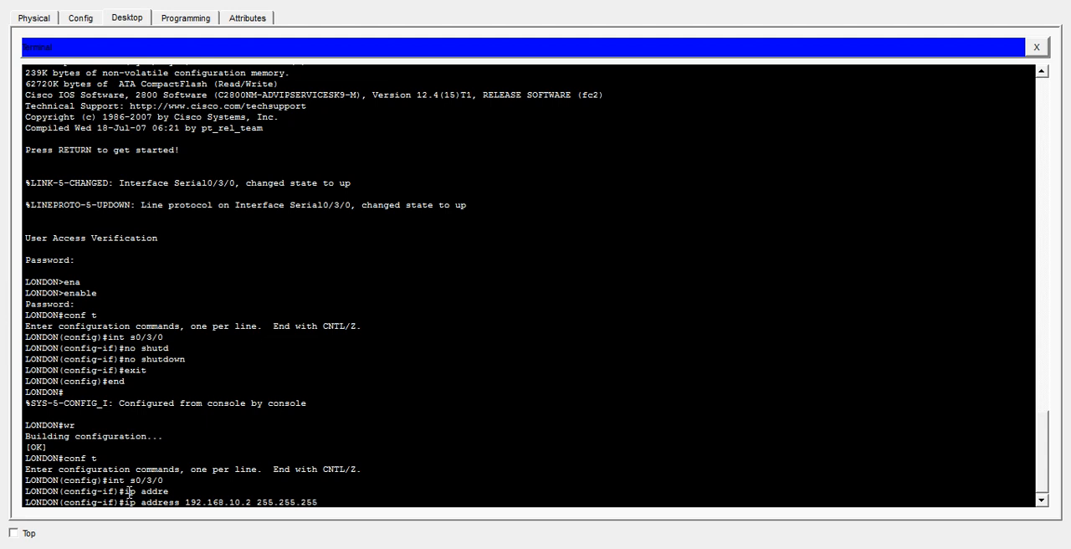
pyautogui.write('.0')
pyautogui.moveTo(165, 381); pyautogui.dragTo(124, 337)
pyautogui.click(343, 503)
pyautogui.press('Return')
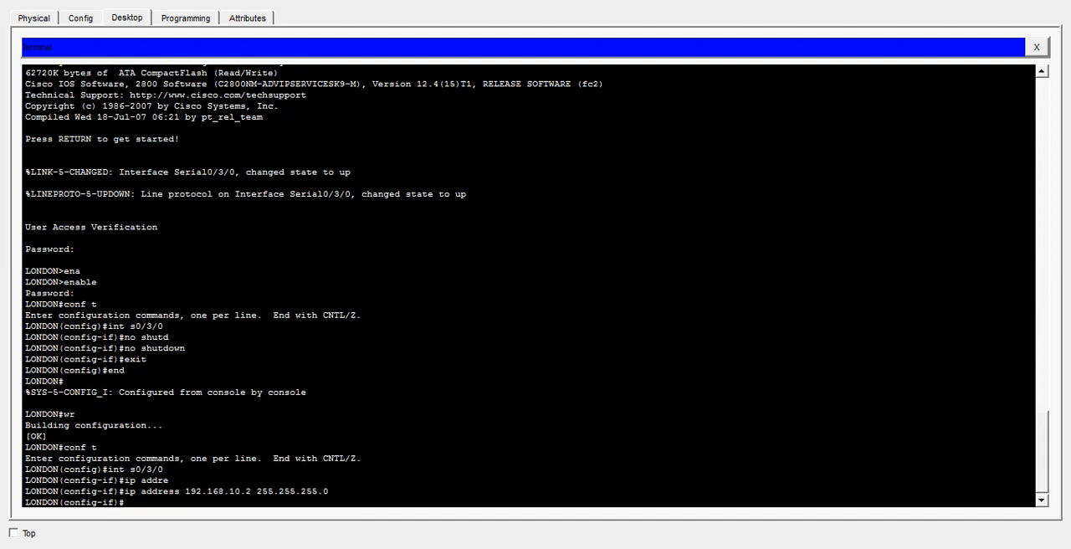
# - Reopen the terminal on PC0 with the default port settings and repeat the ping to 192.168.10.2 from ROME
pyautogui.click(1051, 2)
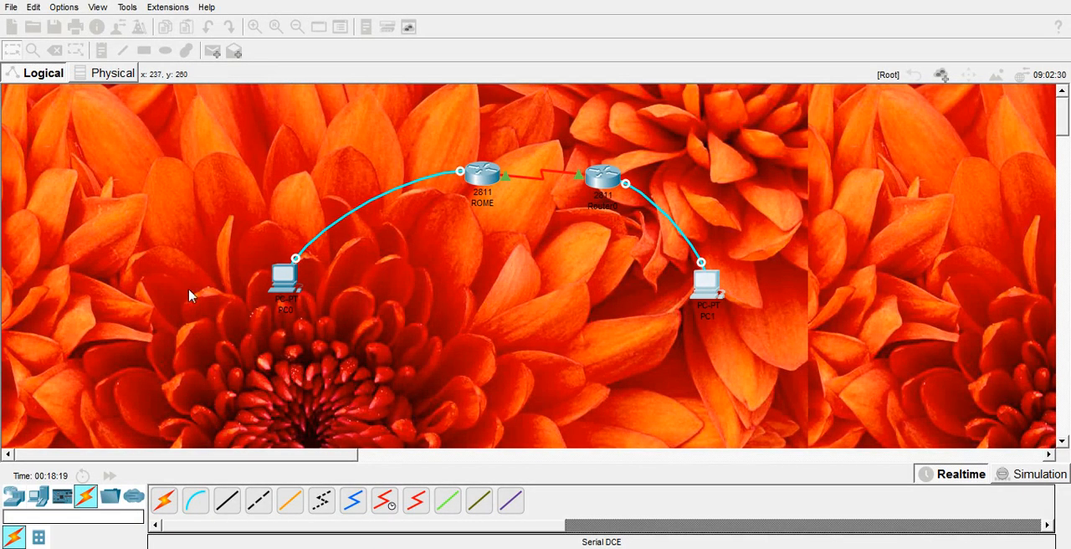
pyautogui.click(284, 297)
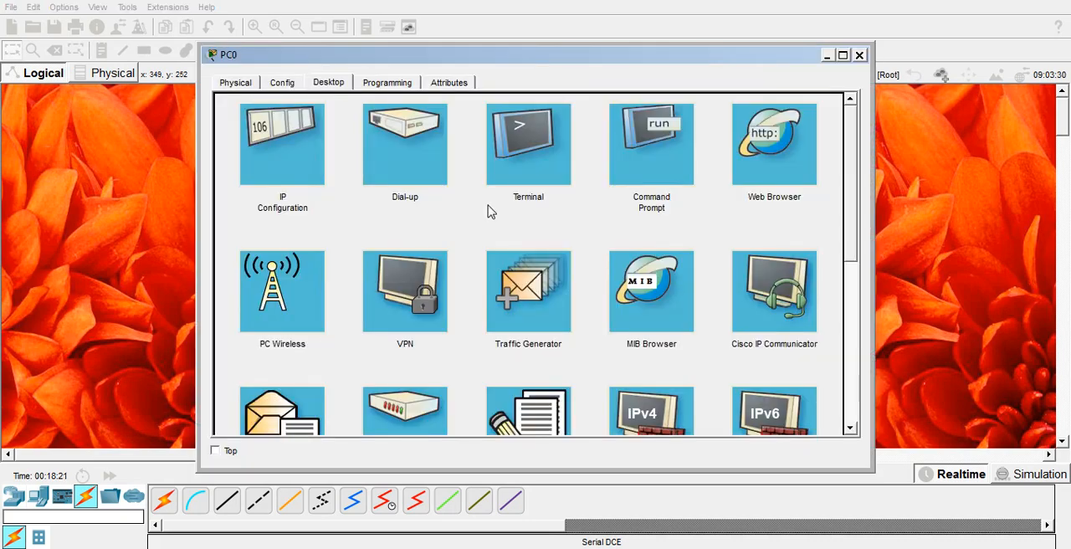
pyautogui.click(550, 164)
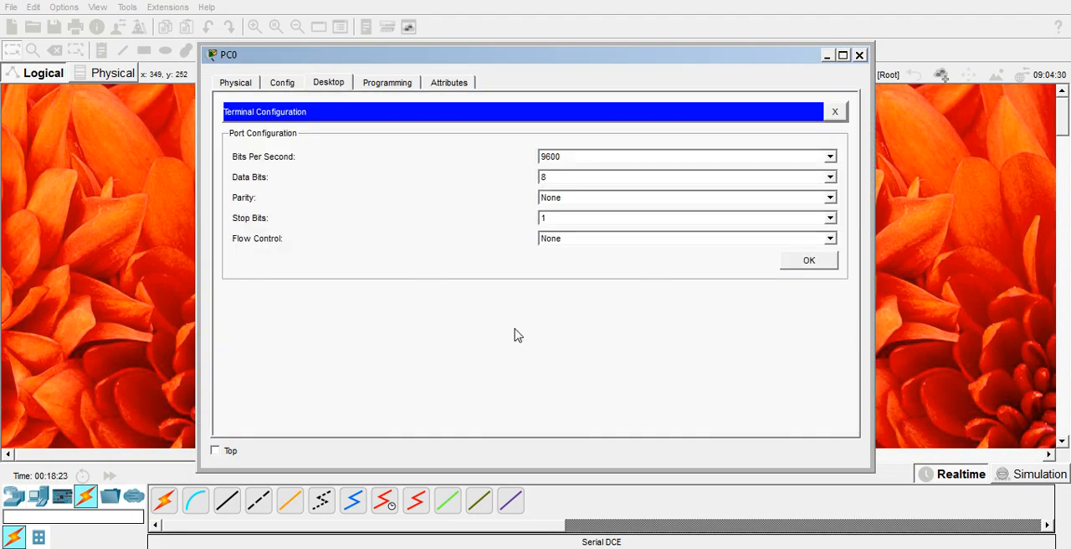
pyautogui.click(789, 266)
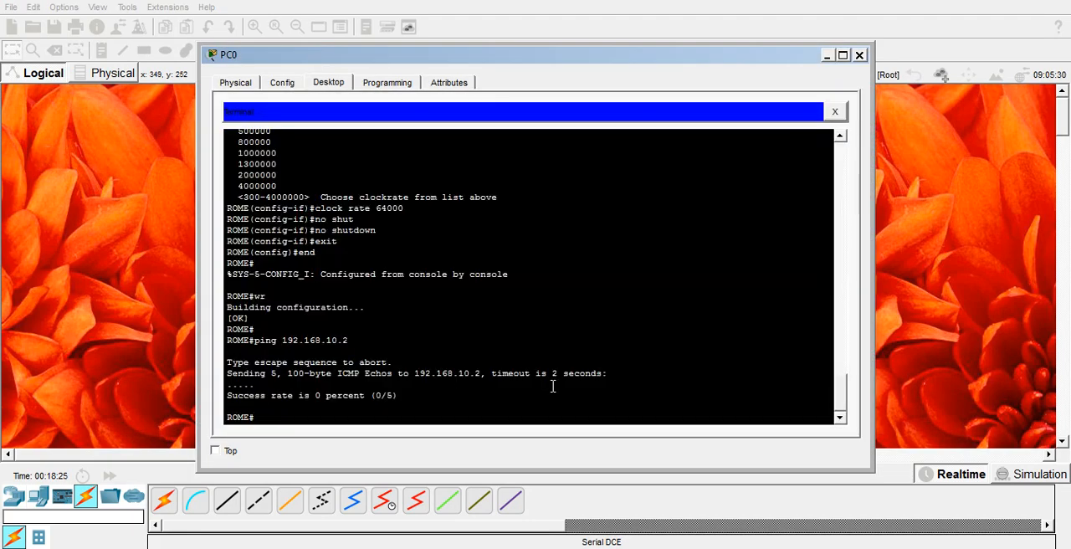
pyautogui.press('Up')
pyautogui.press('Return')
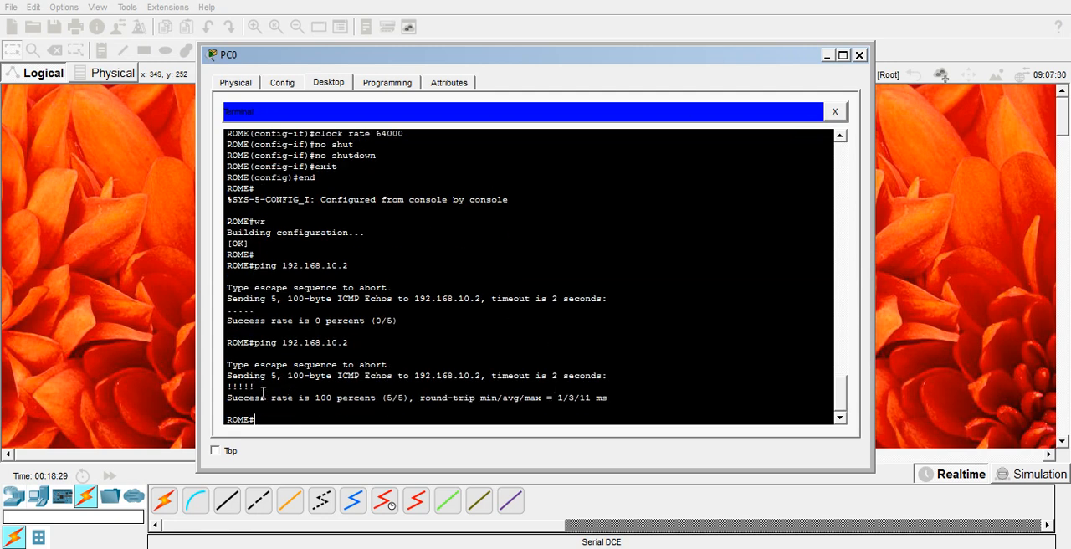
# - Compare the reply symbols of the latest ping on ROME with those of the earlier ping
pyautogui.moveTo(257, 386); pyautogui.dragTo(233, 386)
pyautogui.click(257, 386)
pyautogui.moveTo(257, 387); pyautogui.dragTo(225, 386)
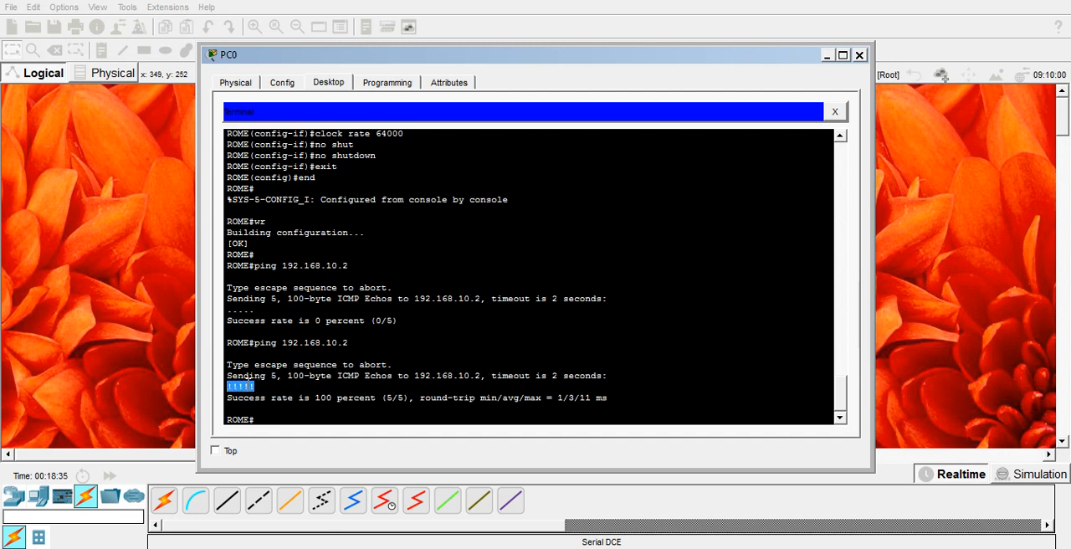
pyautogui.click(272, 414)
pyautogui.doubleClick(247, 387)
pyautogui.click(263, 388)
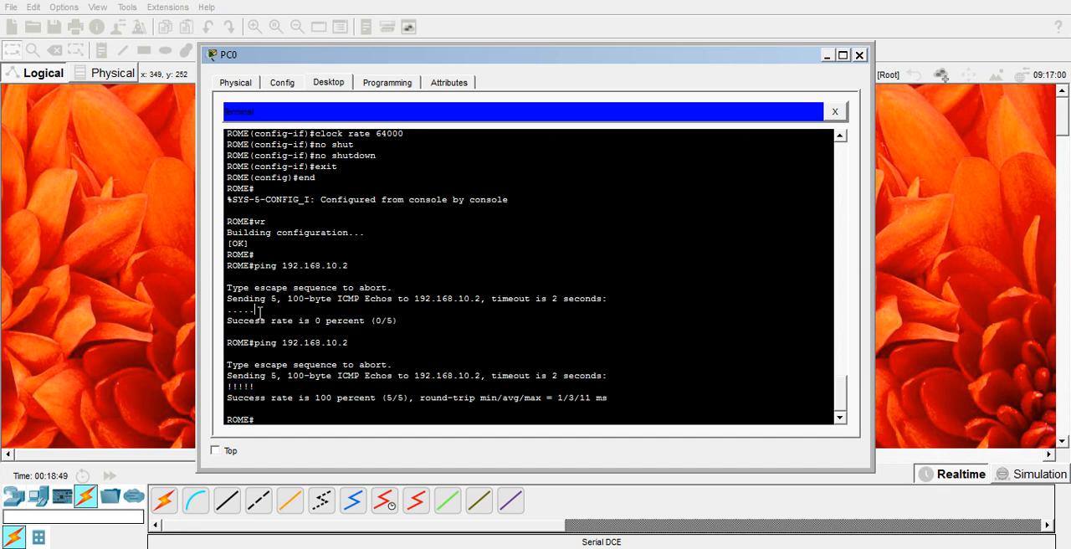
pyautogui.moveTo(259, 311); pyautogui.dragTo(226, 311)
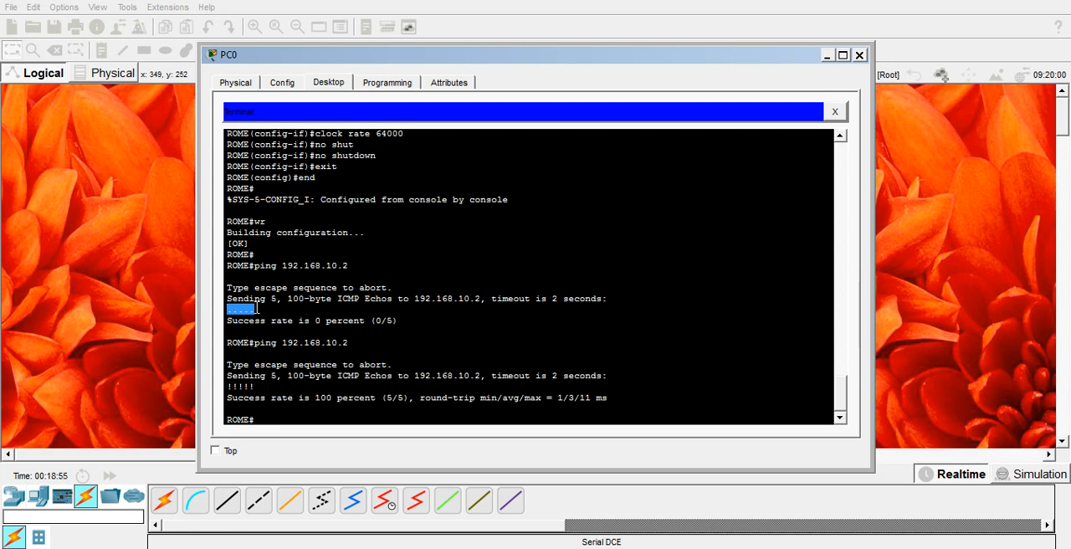
# - Highlight the reply symbols of the latest ping to 192.168.10.2 in ROME's output
pyautogui.click(259, 386)
pyautogui.moveTo(259, 386); pyautogui.dragTo(229, 388)
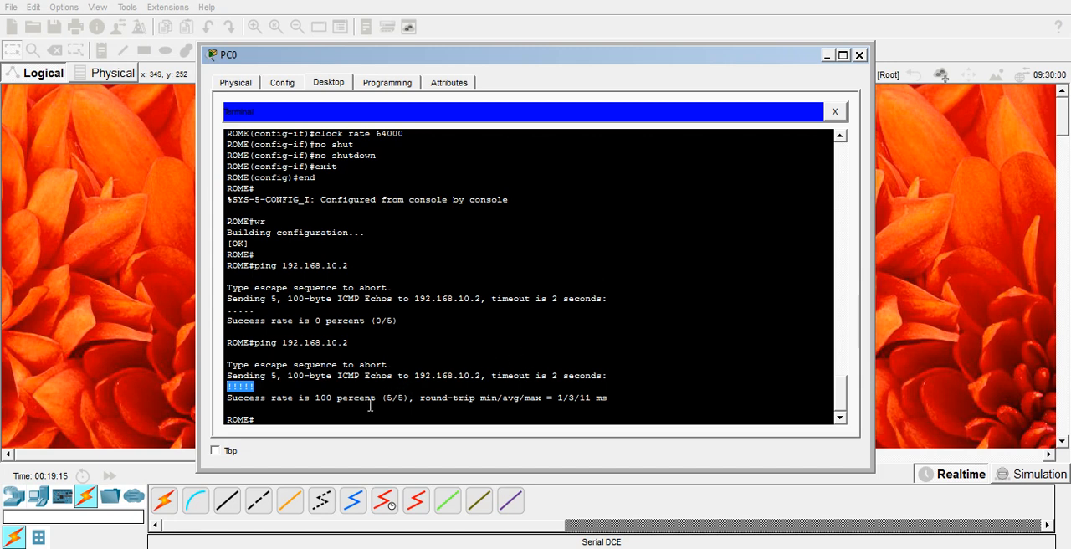
pyautogui.click(315, 418)
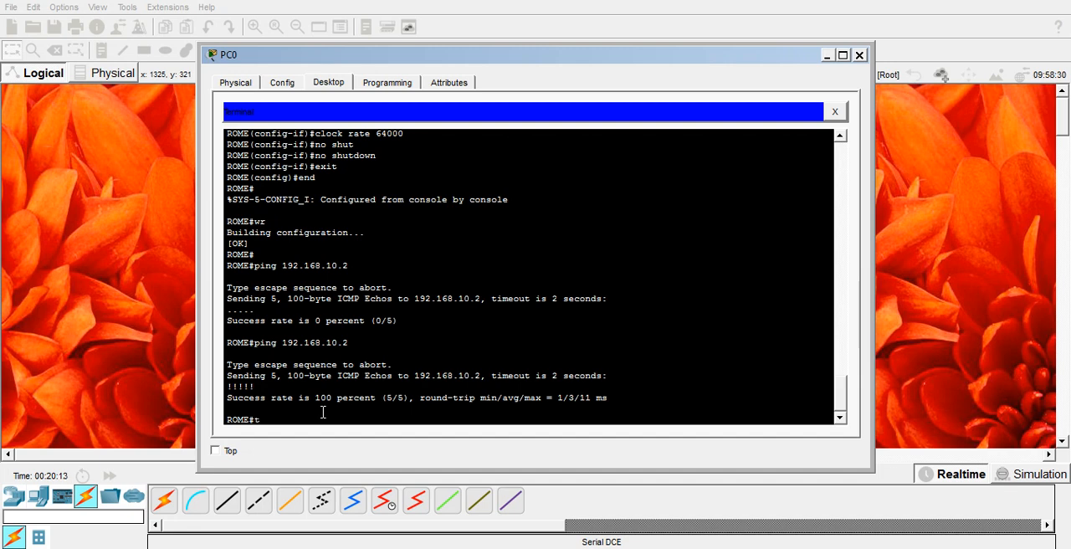
# - Maximize the PC0 window and open a Telnet session from ROME to 192.168.10.2, entering the remote login password
pyautogui.write('telnet')
pyautogui.moveTo(256, 410); pyautogui.dragTo(256, 422)
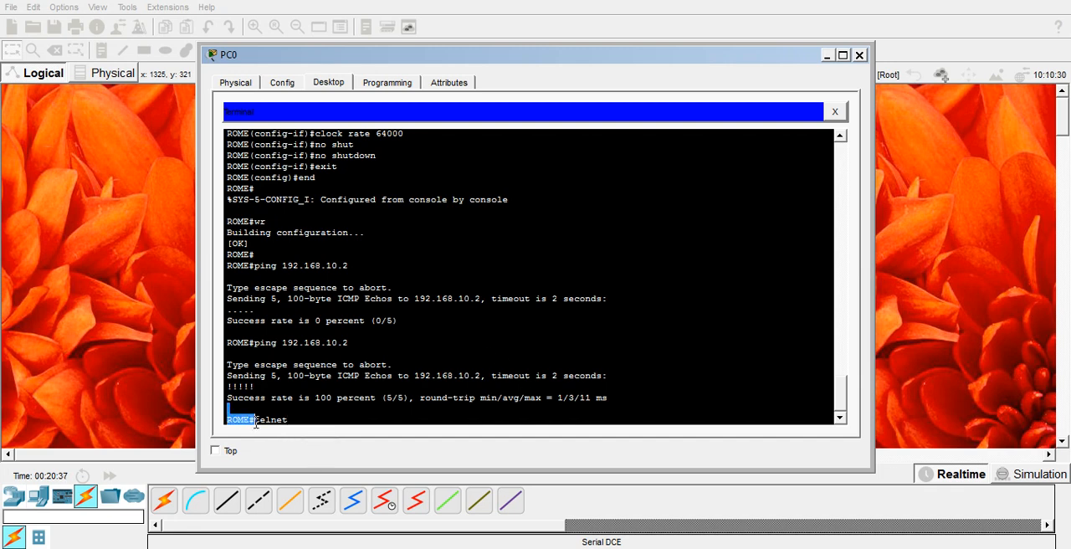
pyautogui.click(291, 422)
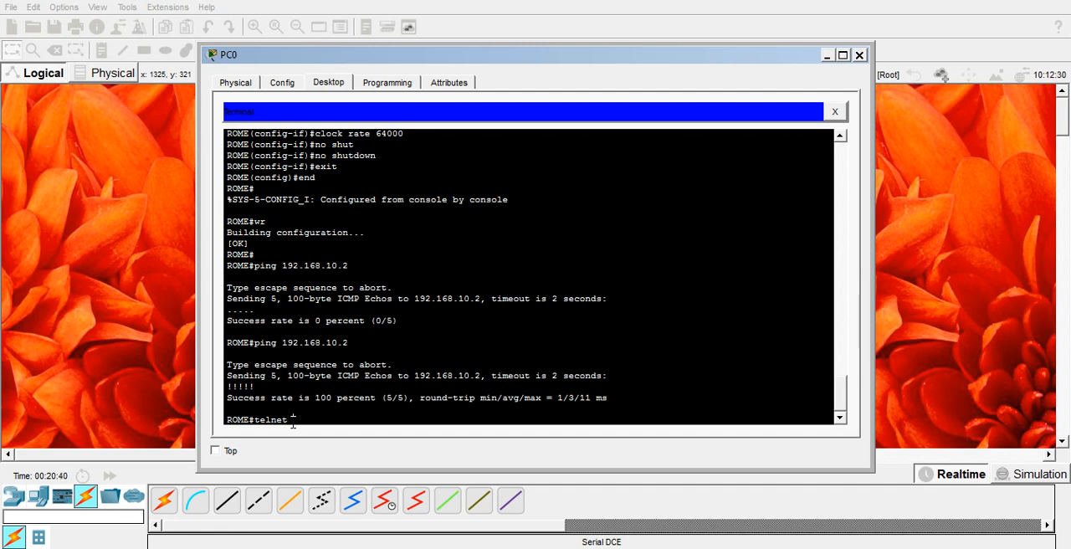
pyautogui.write('192.168.10')
pyautogui.click(842, 56)
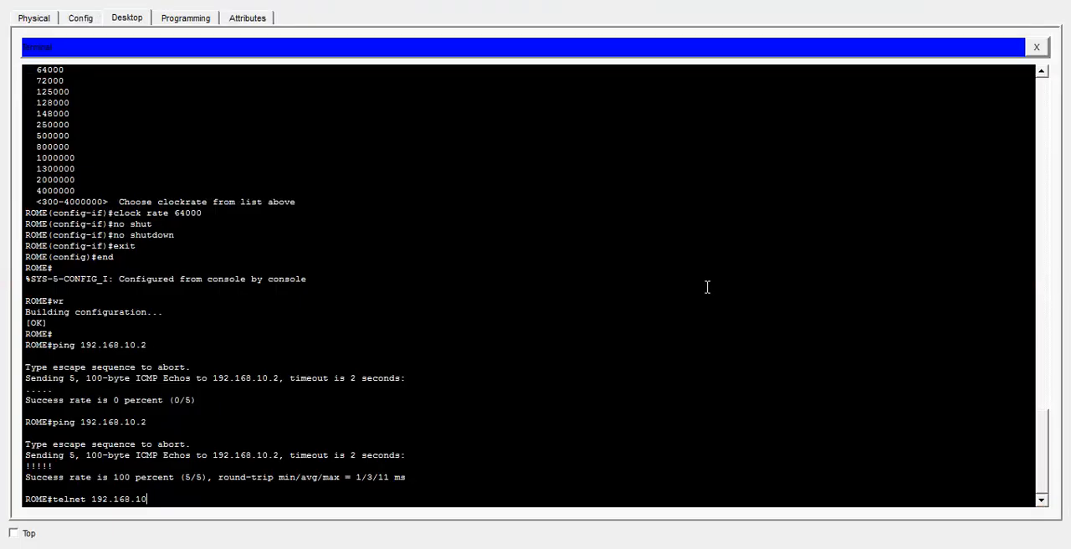
pyautogui.write(',2')
pyautogui.write('.')
pyautogui.write('2')
pyautogui.press('Return')
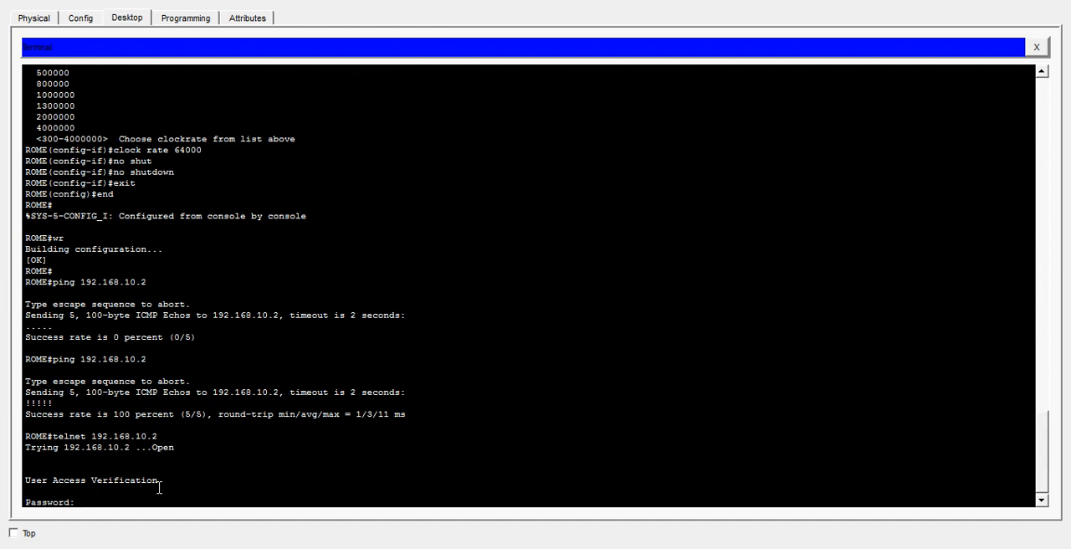
pyautogui.press('Return')
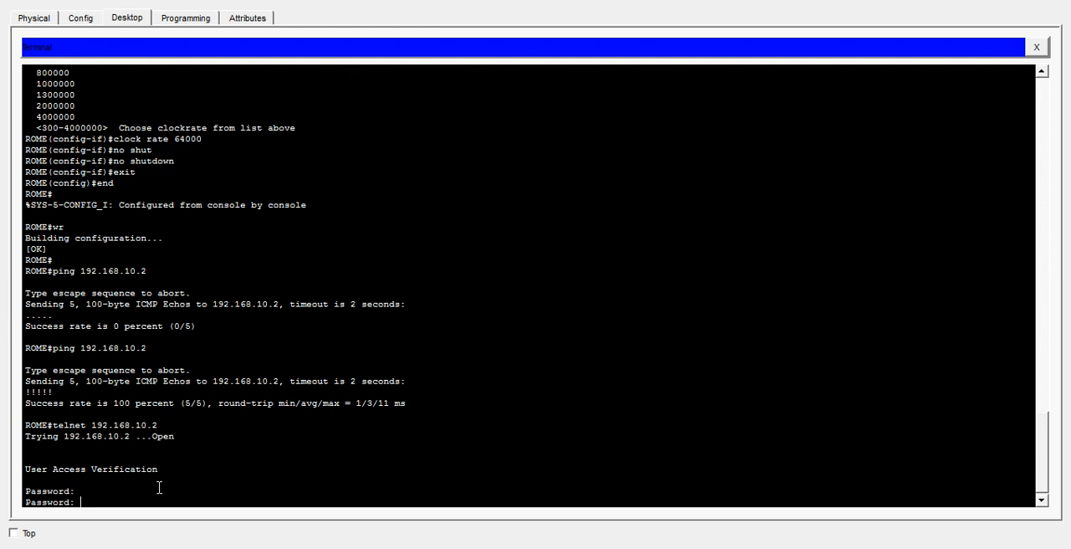
pyautogui.press('Return')
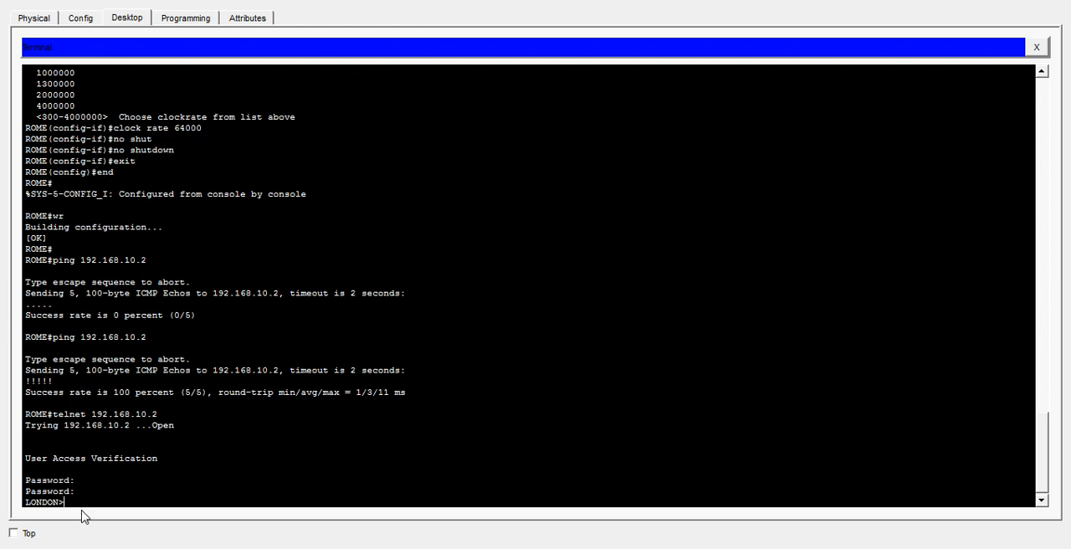
# - Compare the router name in the current LONDON prompt with the earlier ROME prompts in the terminal output
pyautogui.moveTo(71, 491)
pyautogui.mouseDown()
pyautogui.moveTo(82, 496)
pyautogui.moveTo(49, 501)
pyautogui.moveTo(67, 501)
pyautogui.mouseUp()
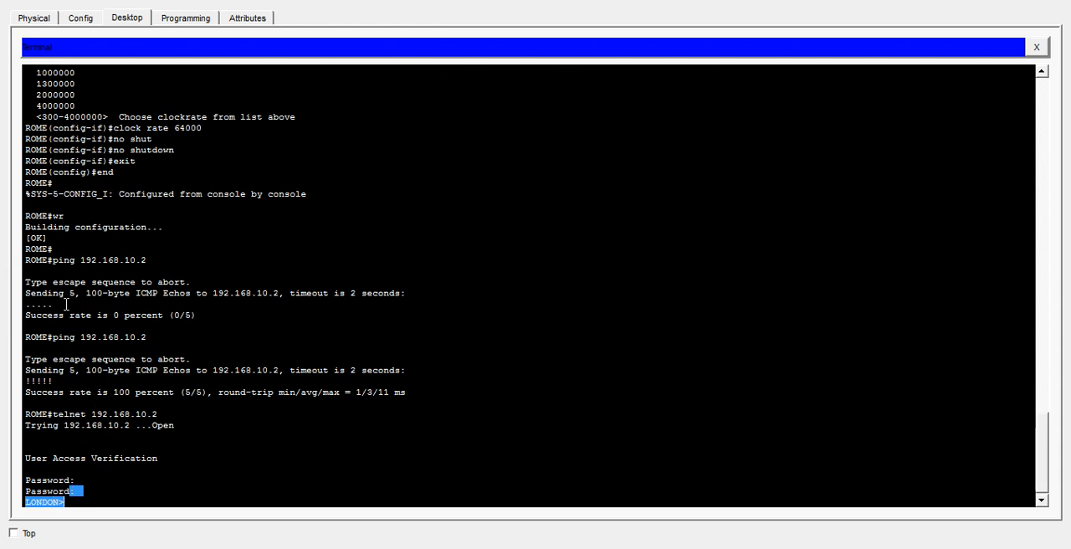
pyautogui.click(52, 260)
pyautogui.moveTo(52, 260); pyautogui.dragTo(26, 261)
pyautogui.click(83, 481)
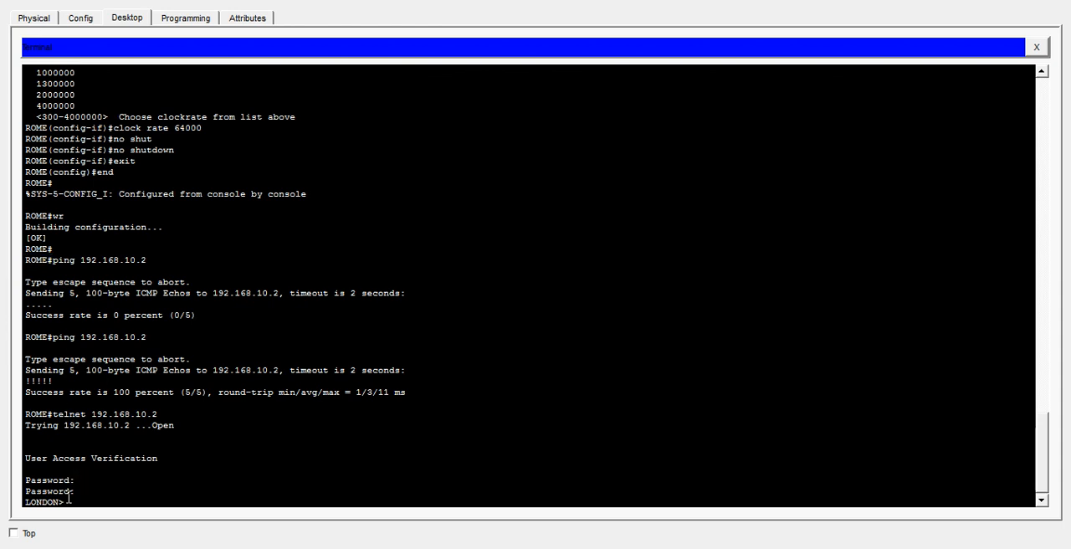
pyautogui.moveTo(67, 501); pyautogui.dragTo(27, 500)
pyautogui.click(78, 494)
# - Enter privileged EXEC mode on LONDON over the Telnet session with the enable command and the enable password
pyautogui.write('enab')
pyautogui.press('Tab')
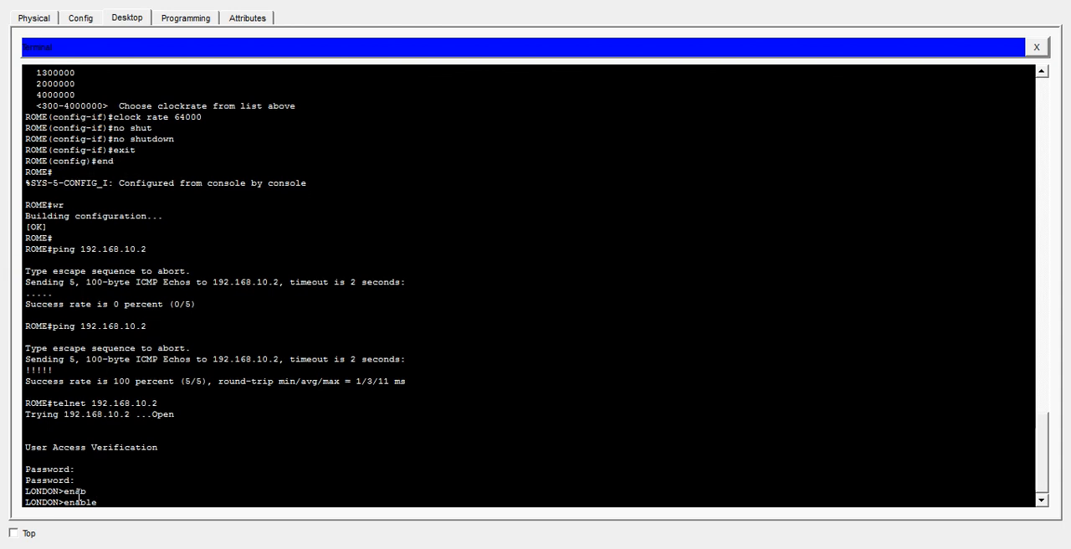
pyautogui.press('Return')
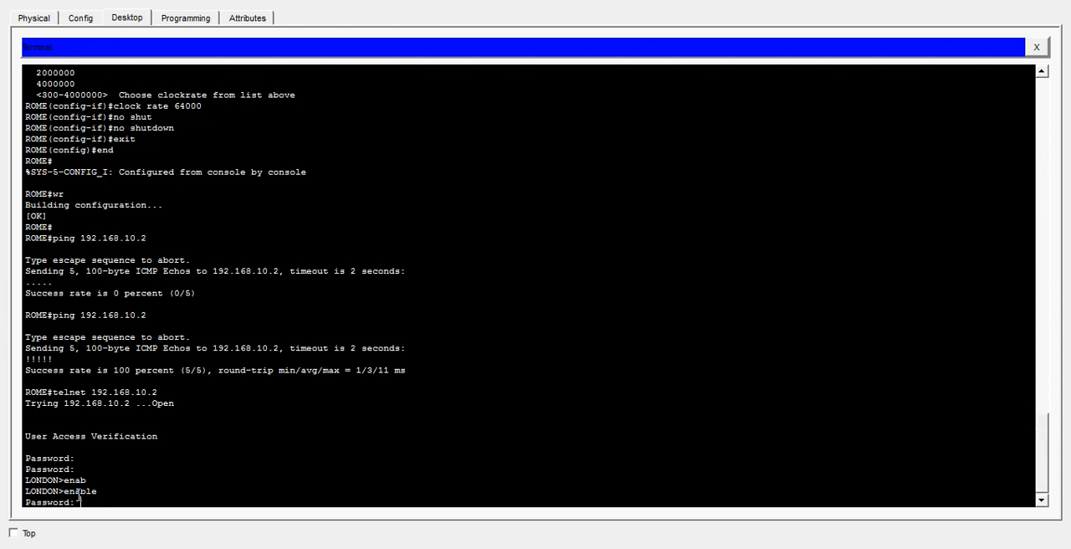
pyautogui.press('Return')
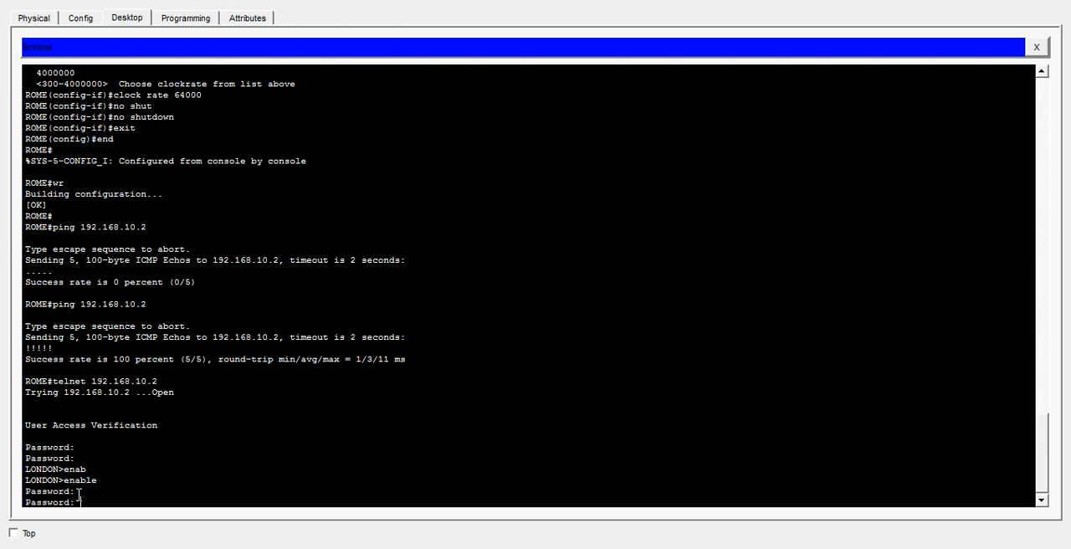
pyautogui.press('Return')
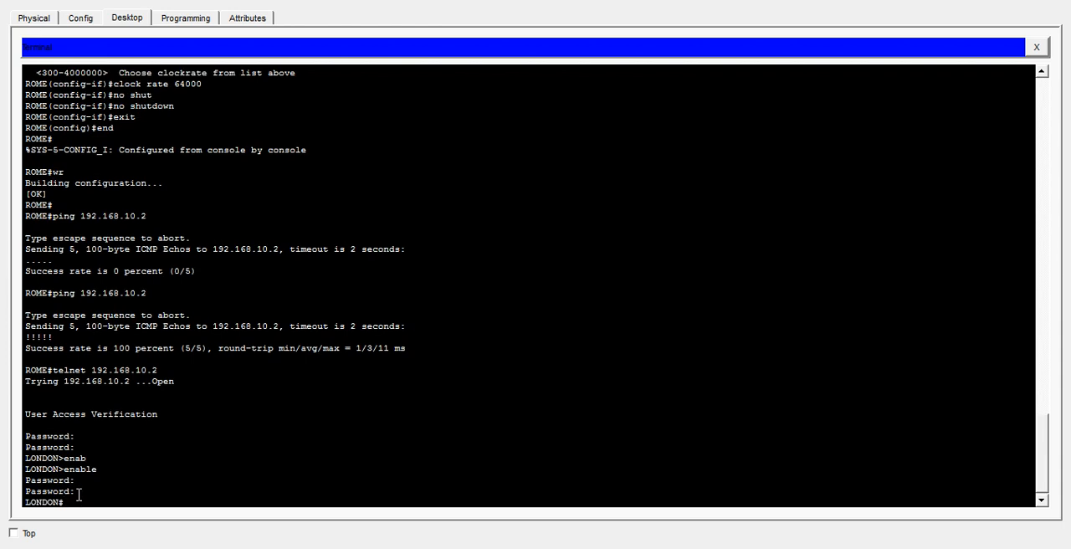
# - Display LONDON's running configuration through to its end, and exit the Telnet session back to ROME
pyautogui.write('show r')
pyautogui.press('Return')
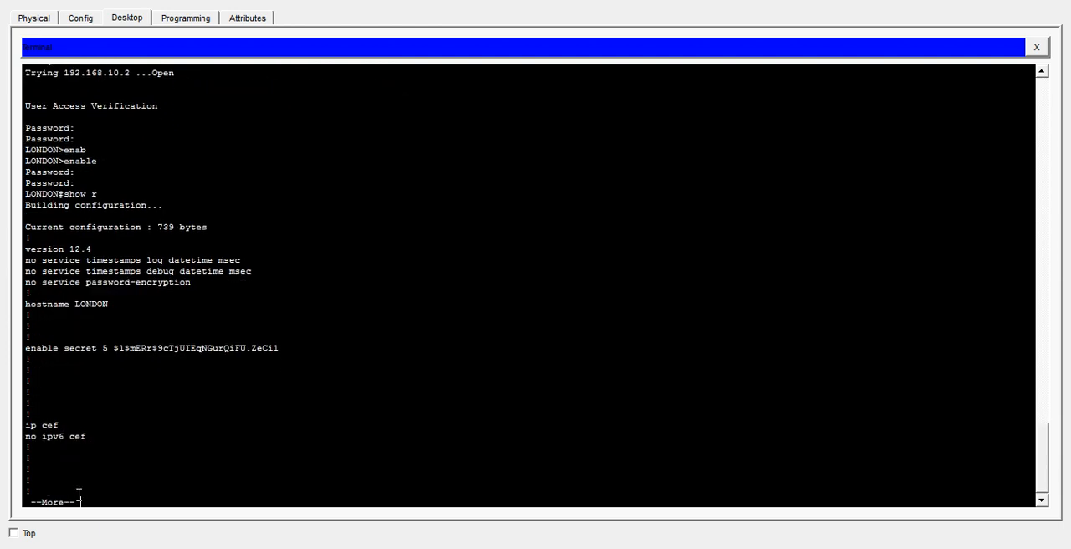
pyautogui.press('Return')
pyautogui.press('Return')
pyautogui.press('space')
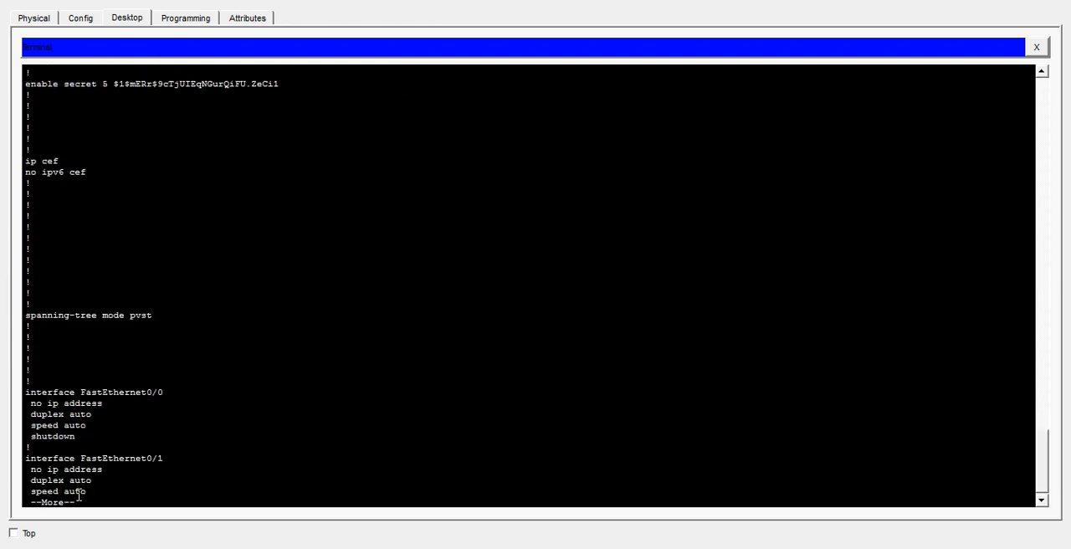
pyautogui.press('space')
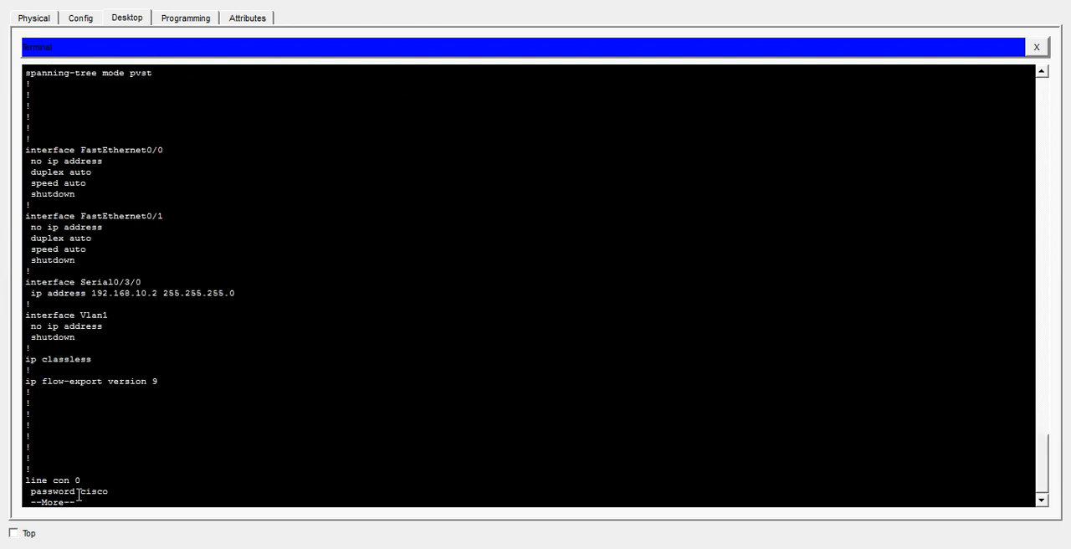
pyautogui.press('space')
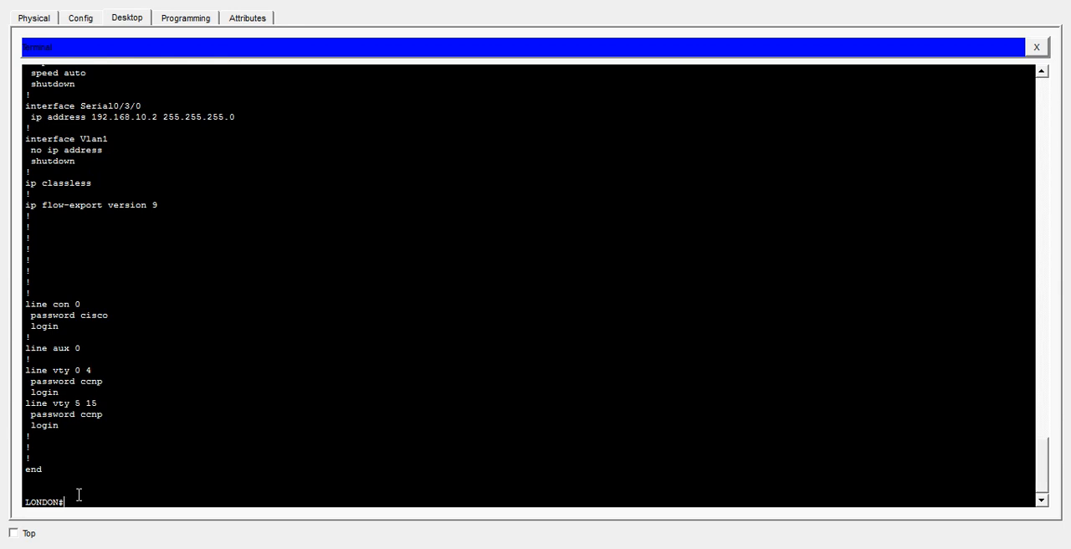
pyautogui.write('exit')
pyautogui.press('Return')
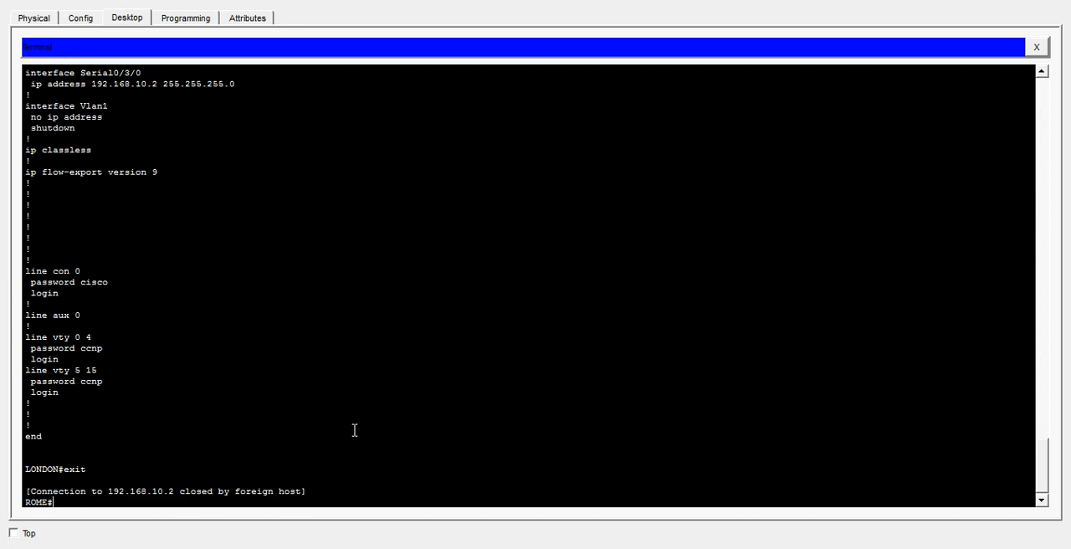
# - Display ROME's running configuration with show running-config and examine the password-encryption service, hostname and enable password lines
pyautogui.write('show runnin')
pyautogui.press('Tab')
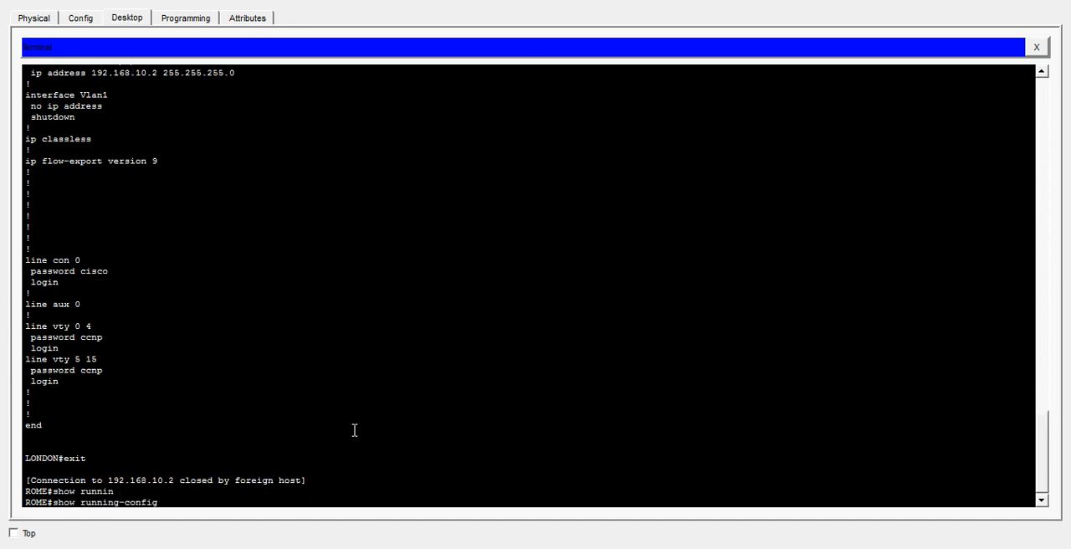
pyautogui.press('Return')
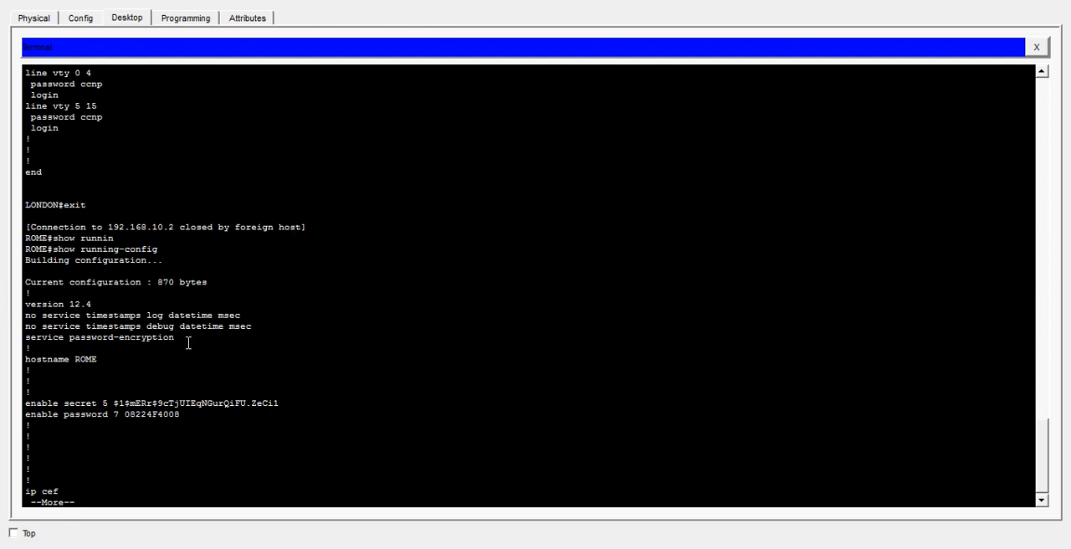
pyautogui.moveTo(186, 341); pyautogui.dragTo(25, 342)
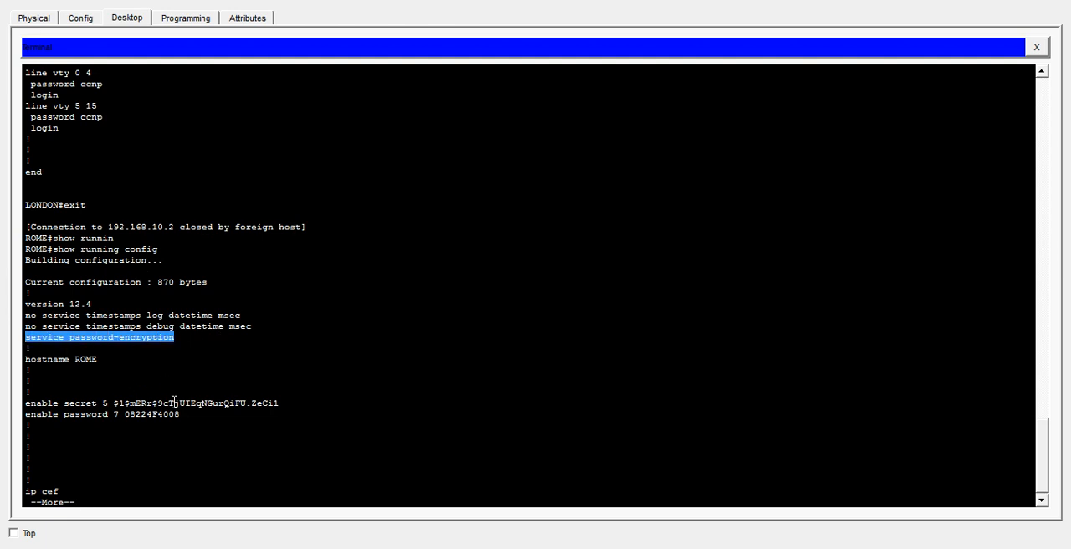
pyautogui.click(101, 361)
pyautogui.moveTo(101, 360); pyautogui.dragTo(31, 361)
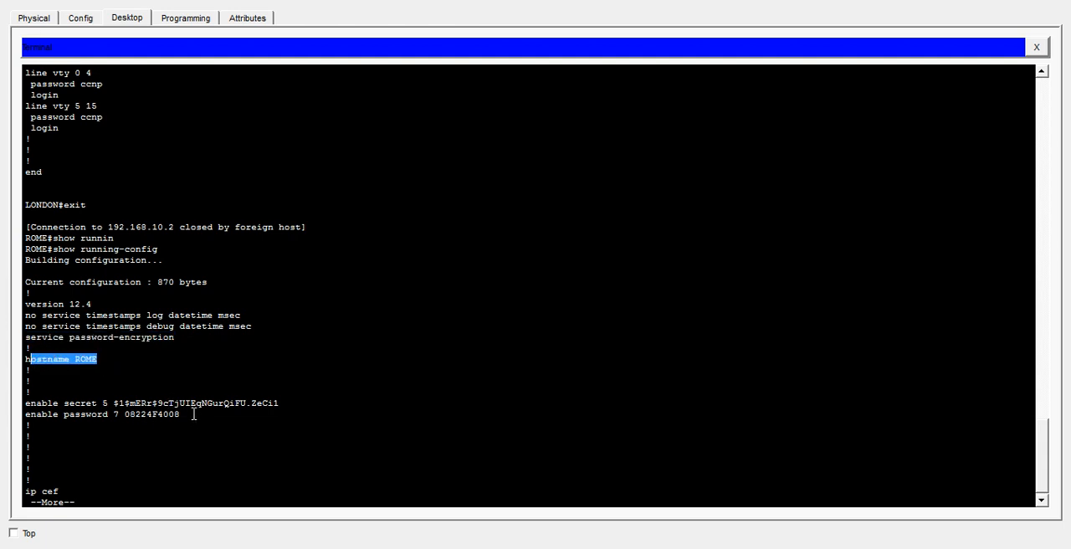
pyautogui.moveTo(186, 414); pyautogui.dragTo(100, 409)
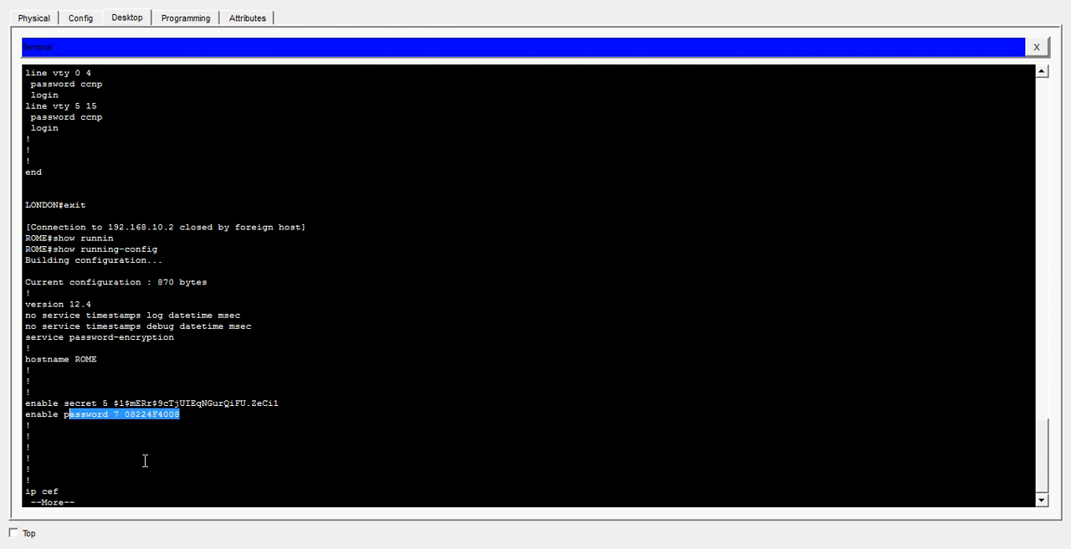
# - Page through the rest of ROME's running configuration, examining the Serial0/3/0 IP address, subnet mask and clock rate
pyautogui.press('Return')
pyautogui.press('Return')
pyautogui.press('Return')
pyautogui.press('Return')
pyautogui.press('Return')
pyautogui.press('Return')
pyautogui.press('Return')
pyautogui.press('Return')
pyautogui.press('Return')
pyautogui.press('Return')
pyautogui.press('Return')
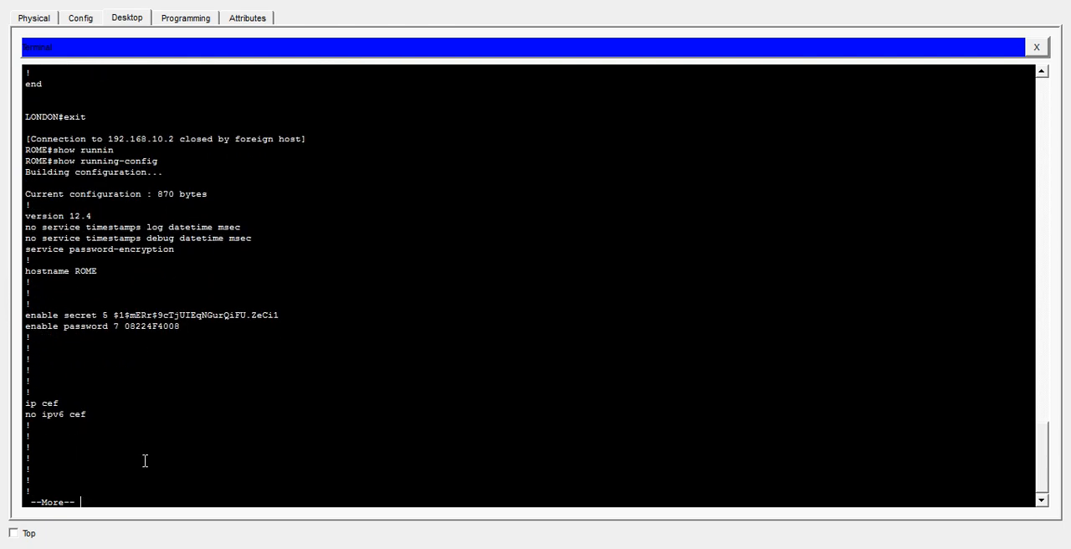
pyautogui.press('Return')
pyautogui.press('Return')
pyautogui.press('Return')
pyautogui.press('Return')
pyautogui.press('Return')
pyautogui.press('Return')
pyautogui.press('Return')
pyautogui.press('Return')
pyautogui.press('Return')
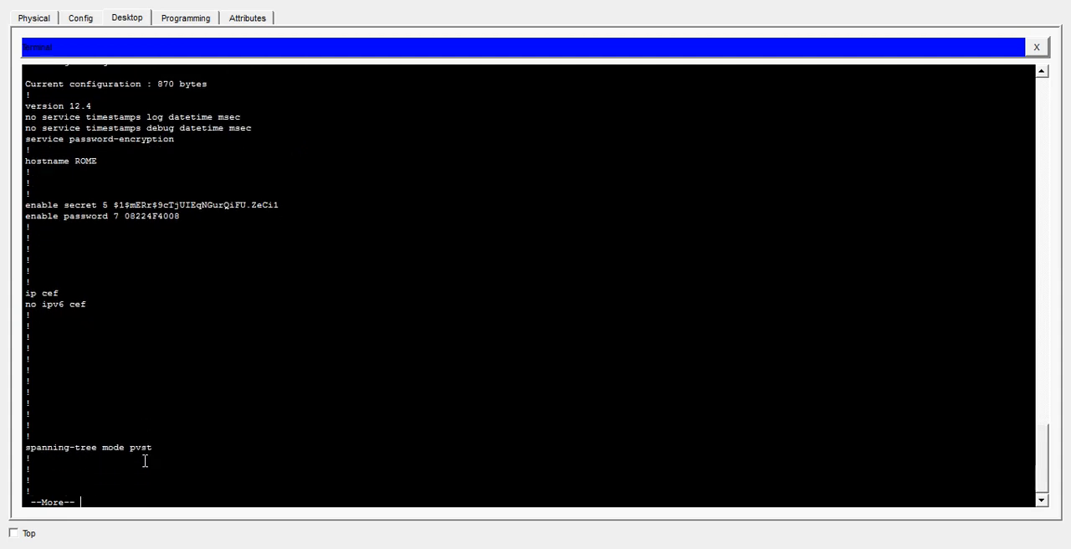
pyautogui.press('Return')
pyautogui.press('Return')
pyautogui.press('Return')
pyautogui.press('Return')
pyautogui.press('Return')
pyautogui.press('Return')
pyautogui.press('Return')
pyautogui.press('Return')
pyautogui.press('Return')
pyautogui.press('Return')
pyautogui.press('Return')
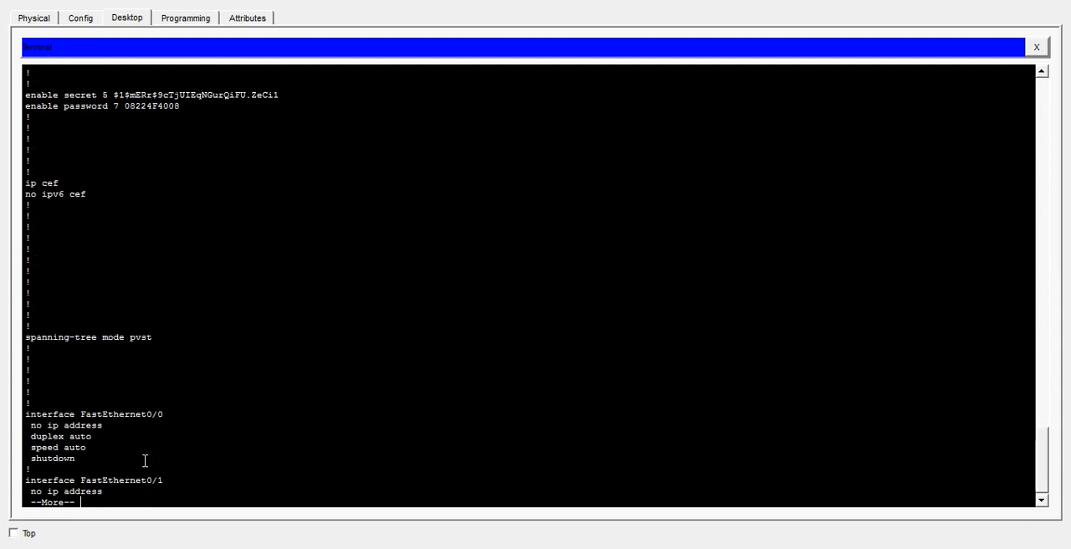
pyautogui.press('Return')
pyautogui.press('Return')
pyautogui.press('Return')
pyautogui.press('Return')
pyautogui.press('Return')
pyautogui.press('Return')
pyautogui.press('Return')
pyautogui.press('Return')
pyautogui.press('Return')
pyautogui.press('Return')
pyautogui.press('Return')
pyautogui.press('Return')
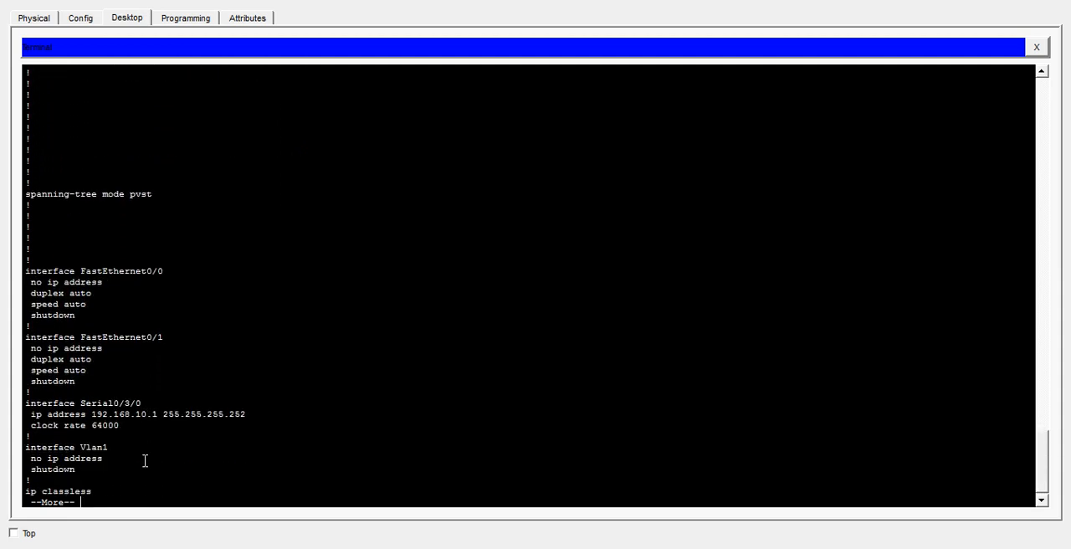
pyautogui.press('Return')
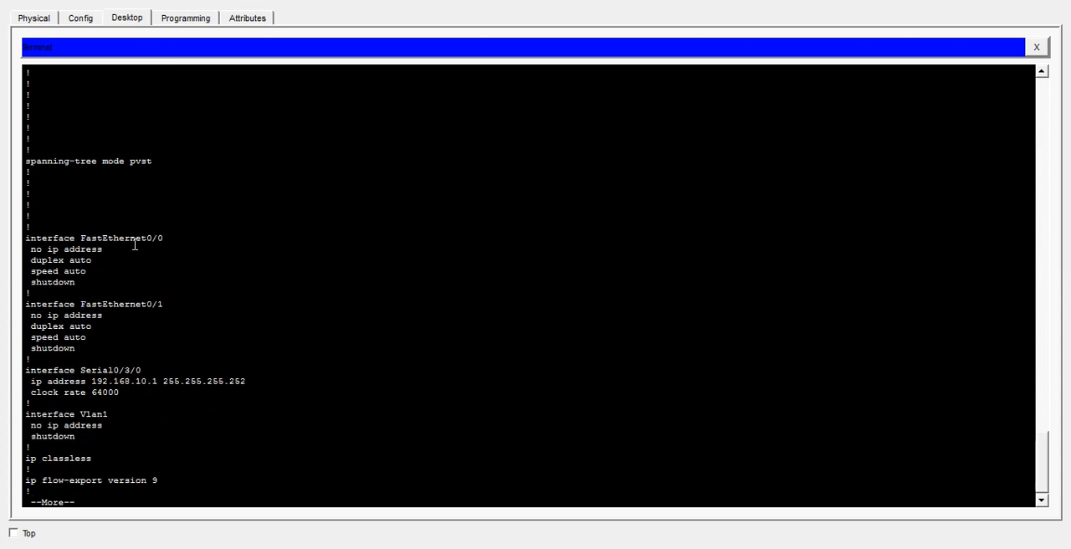
pyautogui.moveTo(143, 369); pyautogui.dragTo(80, 370)
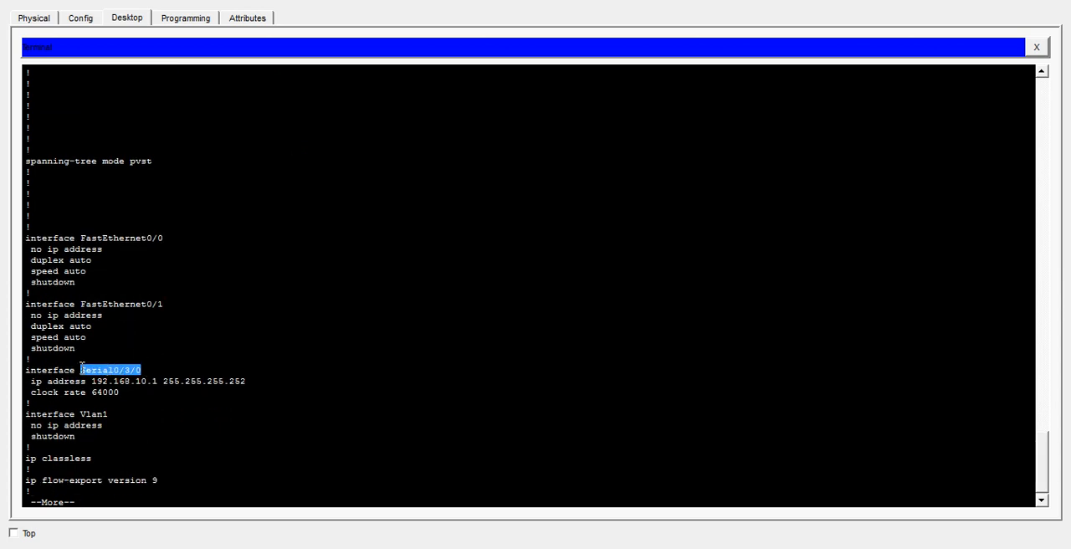
pyautogui.moveTo(251, 383); pyautogui.dragTo(66, 382)
pyautogui.moveTo(119, 391); pyautogui.dragTo(29, 387)
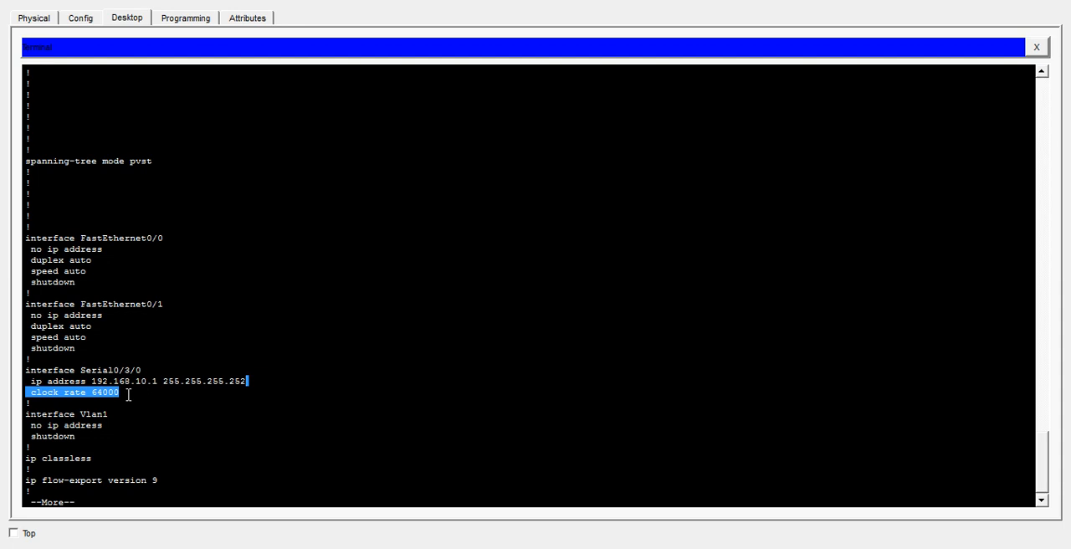
pyautogui.press('space')
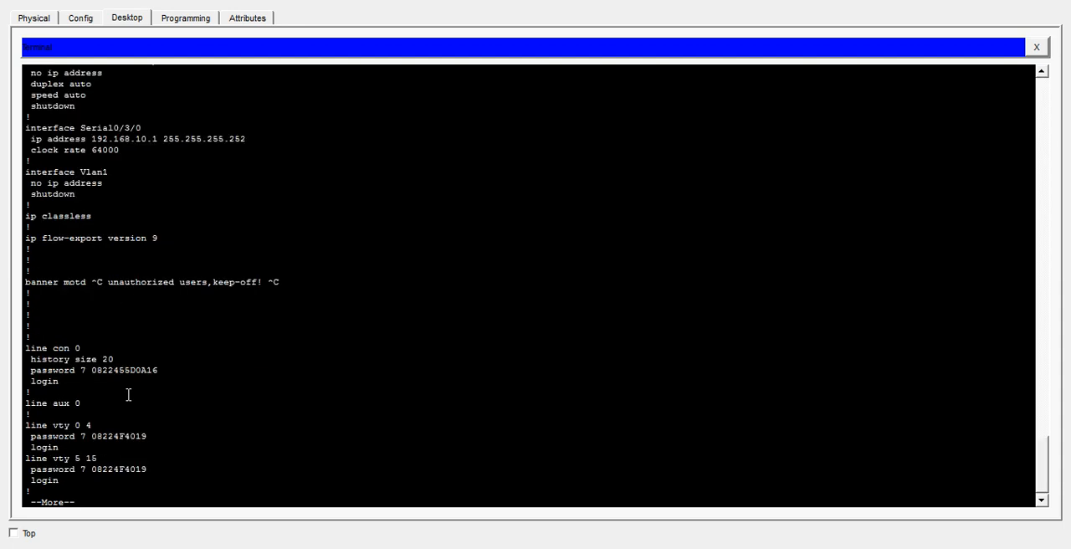
pyautogui.press('space')
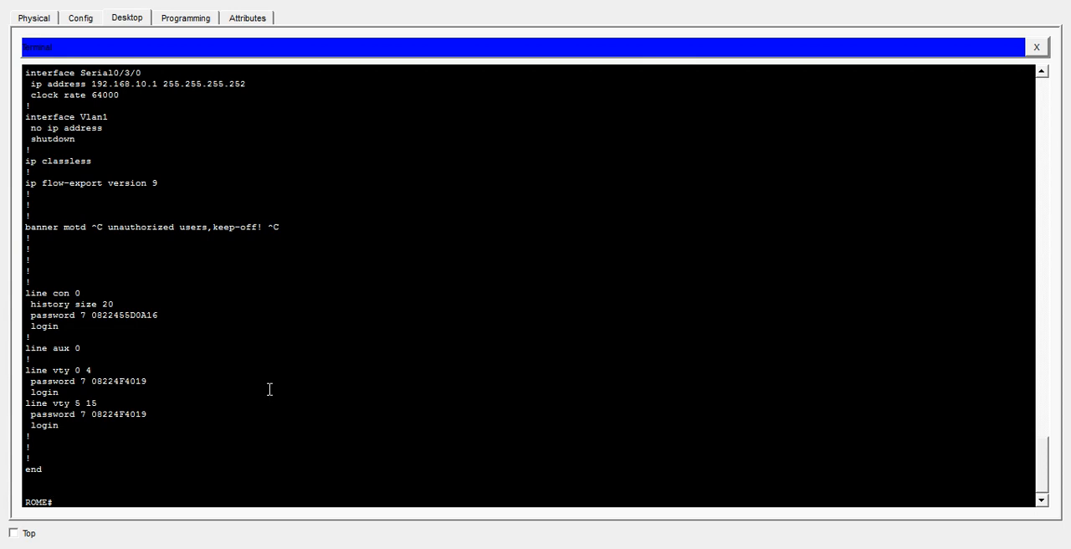
# - Run show interface on ROME and examine the FastEthernet0/0 status, hardware address, MTU and bandwidth lines
pyautogui.write('show interface')
pyautogui.press('Return')
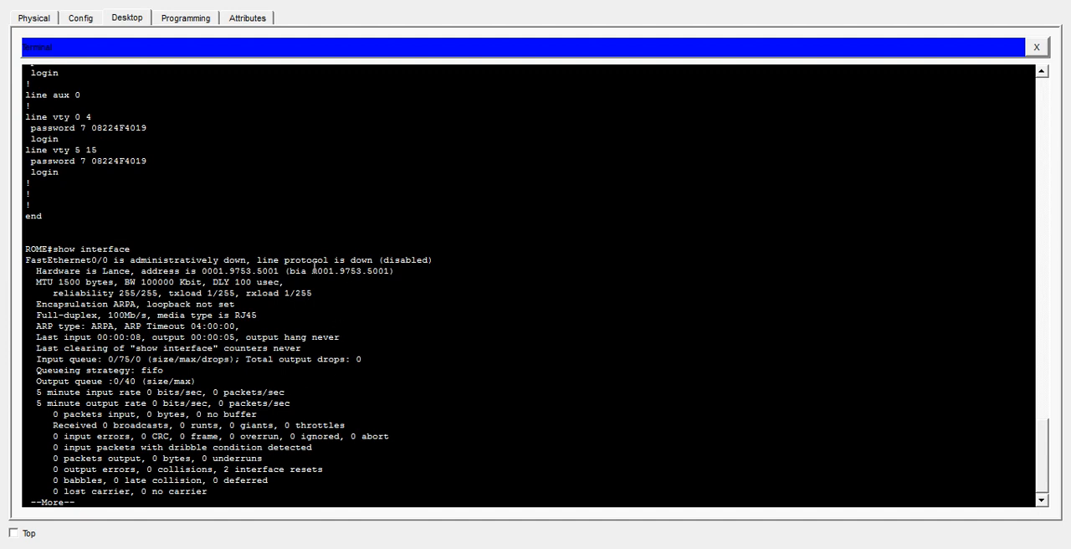
pyautogui.moveTo(25, 260); pyautogui.dragTo(432, 261)
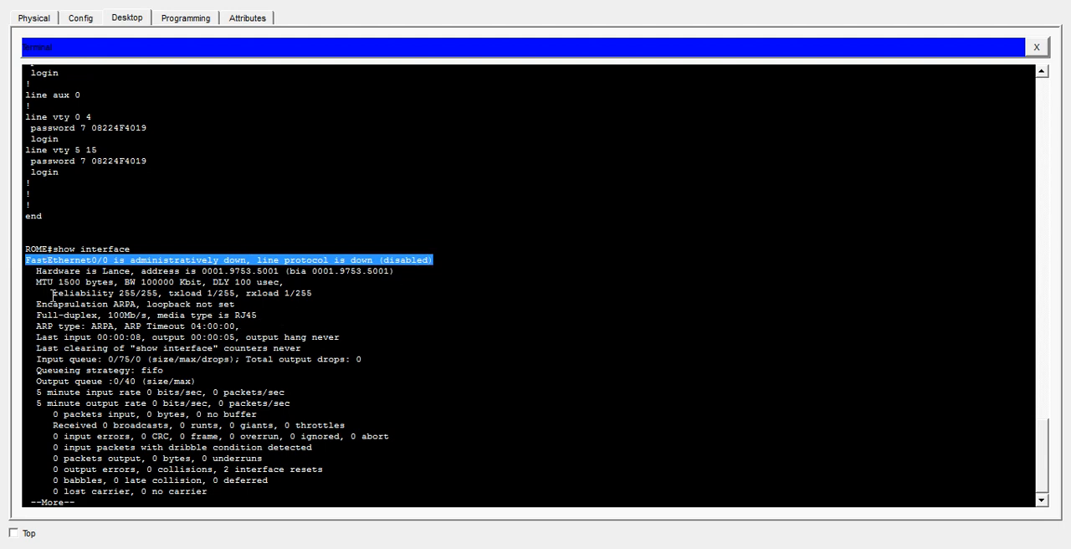
pyautogui.moveTo(41, 271); pyautogui.dragTo(284, 282)
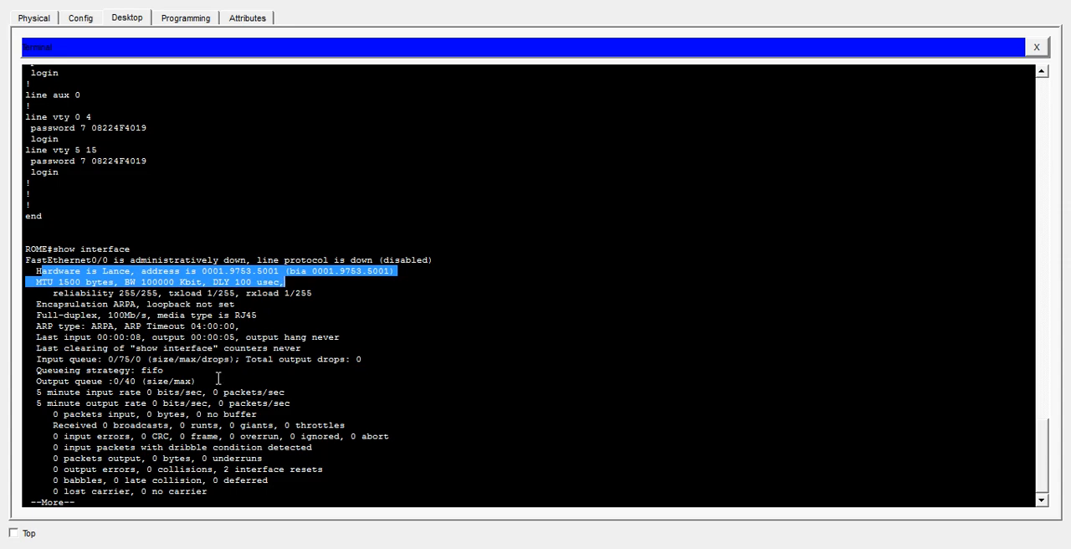
# - Advance the show interface output to FastEthernet0/1 and examine its status and hardware details
pyautogui.press('Return')
pyautogui.press('Return')
pyautogui.press('Return')
pyautogui.press('Return')
pyautogui.press('Return')
pyautogui.press('Return')
pyautogui.press('Return')
pyautogui.press('Return')
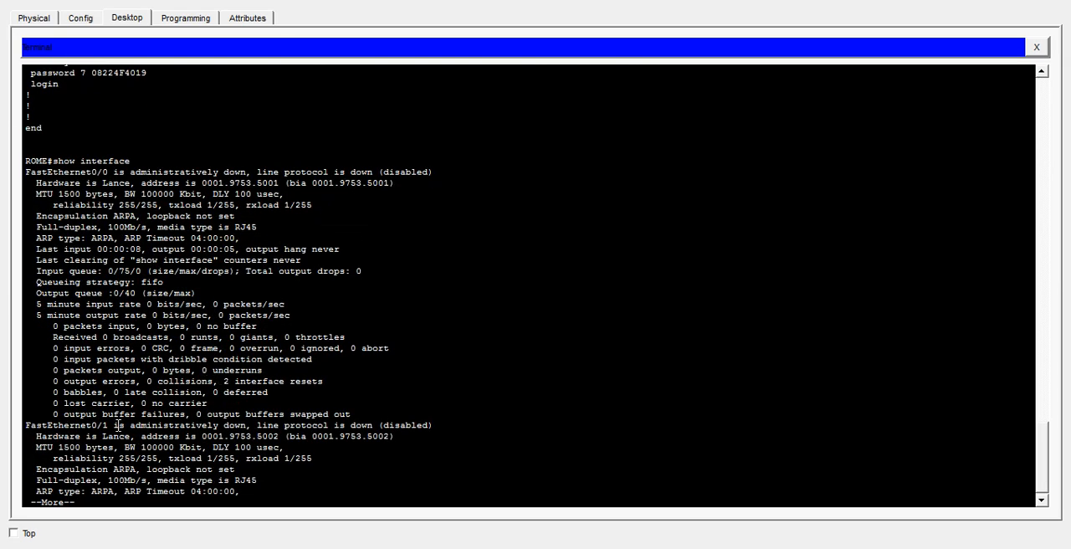
pyautogui.moveTo(119, 425); pyautogui.dragTo(251, 481)
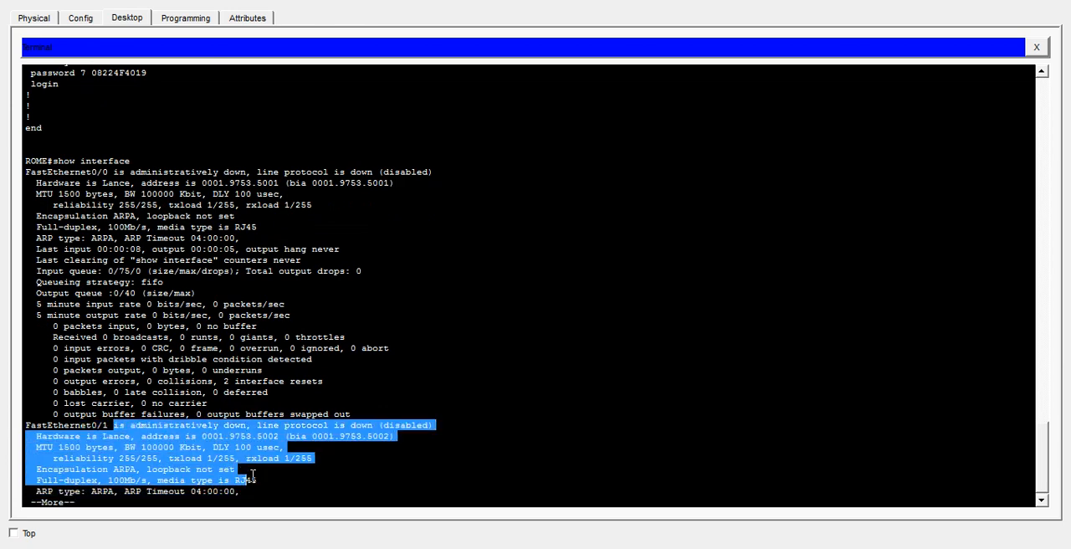
# - Advance the interface output to Serial0/3/0 and examine its link status, line protocol and internet address
pyautogui.press('Return')
pyautogui.press('Return')
pyautogui.press('Return')
pyautogui.press('Return')
pyautogui.press('Return')
pyautogui.press('Return')
pyautogui.press('Return')
pyautogui.press('Return')
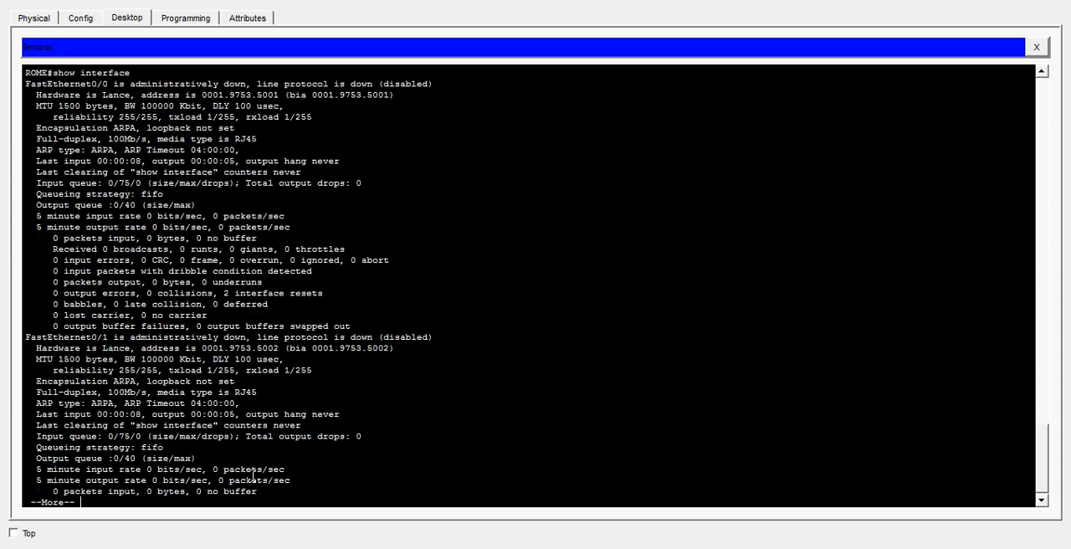
pyautogui.press('Return')
pyautogui.press('Return')
pyautogui.press('Return')
pyautogui.press('Return')
pyautogui.press('Return')
pyautogui.press('Return')
pyautogui.press('Return')
pyautogui.press('Return')
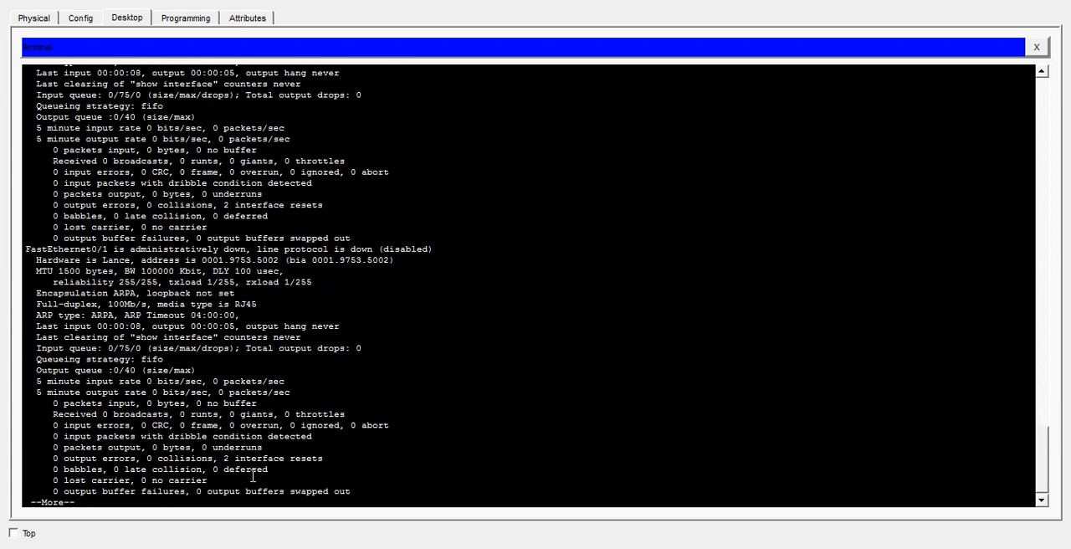
pyautogui.press('Return')
pyautogui.press('Return')
pyautogui.press('Return')
pyautogui.press('Return')
pyautogui.press('Return')
pyautogui.press('Return')
pyautogui.press('Return')
pyautogui.press('Return')
pyautogui.press('Return')
pyautogui.press('Return')
pyautogui.press('Return')
pyautogui.press('Return')
pyautogui.press('Return')
pyautogui.press('Return')
pyautogui.press('Return')
pyautogui.press('Return')
pyautogui.press('Return')
pyautogui.press('Return')
pyautogui.press('Return')
pyautogui.press('Return')
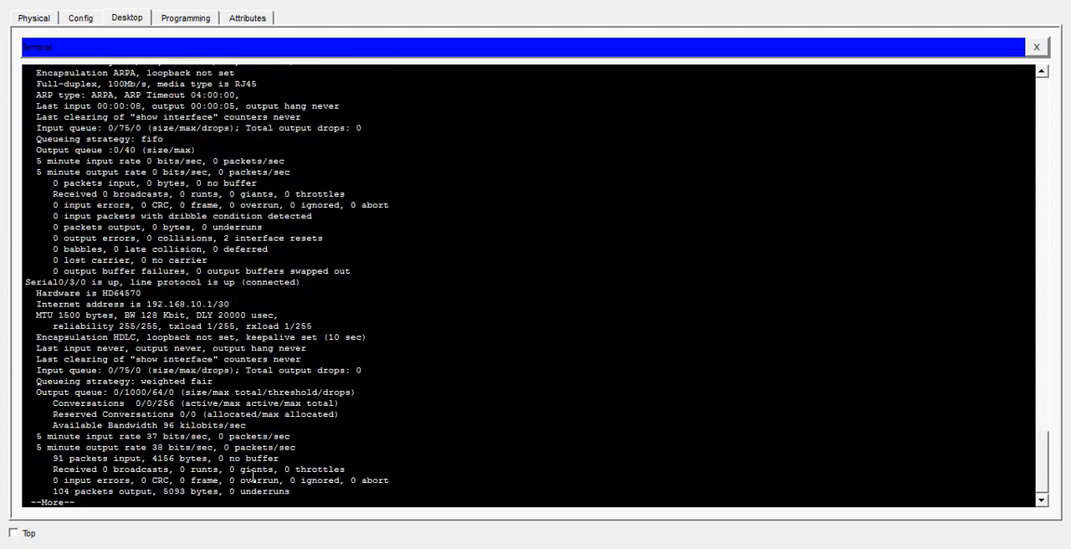
pyautogui.doubleClick(113, 282)
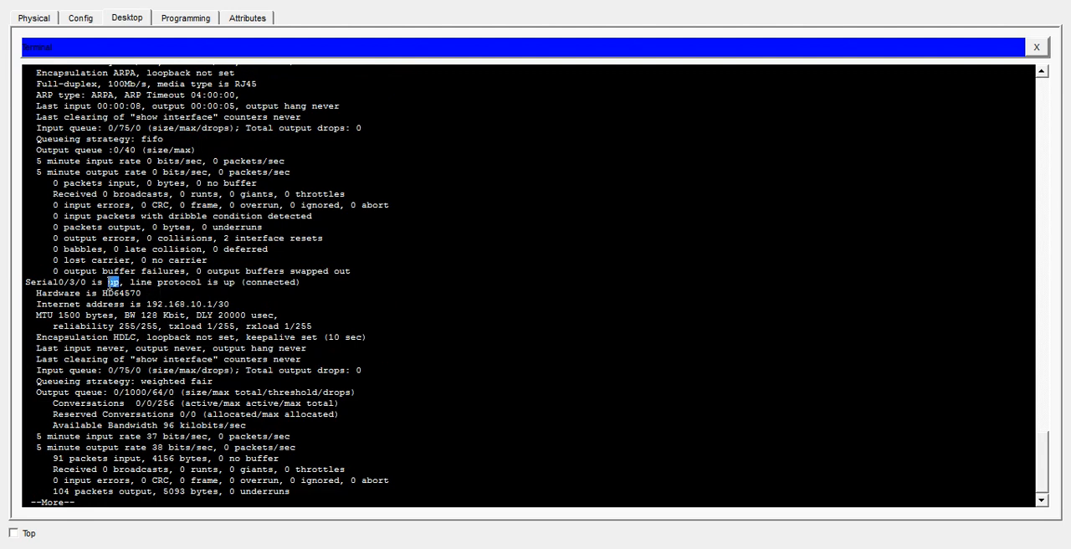
pyautogui.doubleClick(228, 282)
pyautogui.moveTo(223, 303); pyautogui.dragTo(148, 304)
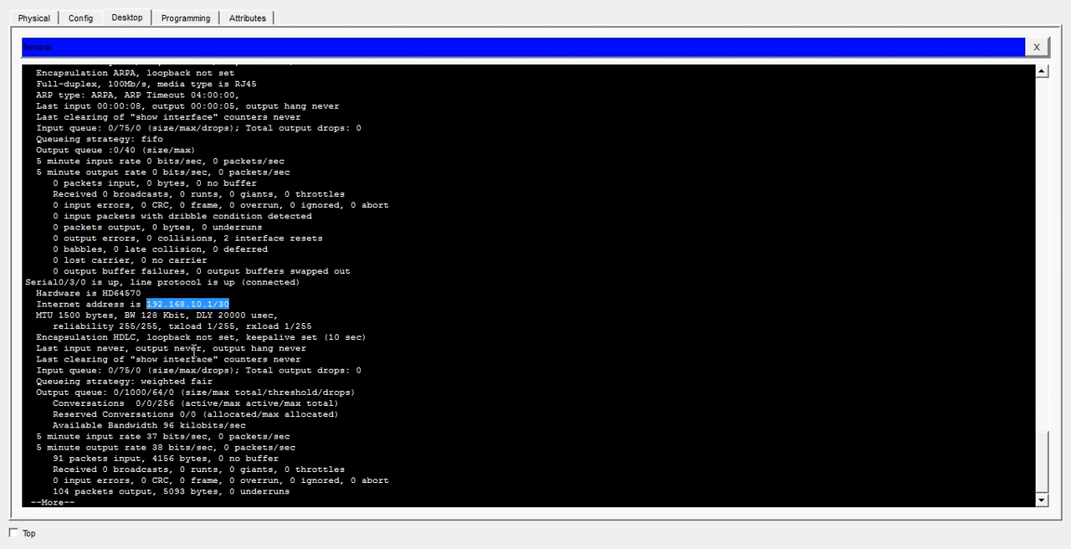
pyautogui.click(301, 283)
pyautogui.moveTo(301, 282); pyautogui.dragTo(163, 287)
pyautogui.click(167, 323)
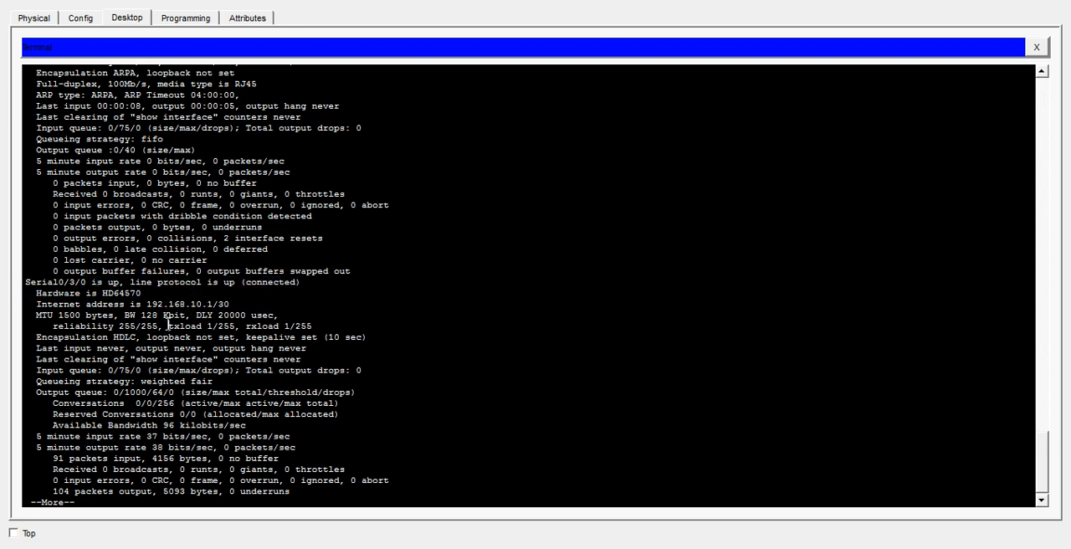
# - Page through the remaining Serial0/3/0 and Vlan1 details until the ROME prompt returns
pyautogui.press('Return')
pyautogui.press('Return')
pyautogui.press('Return')
pyautogui.press('Return')
pyautogui.press('Return')
pyautogui.press('Return')
pyautogui.press('Return')
pyautogui.press('Return')
pyautogui.press('Return')
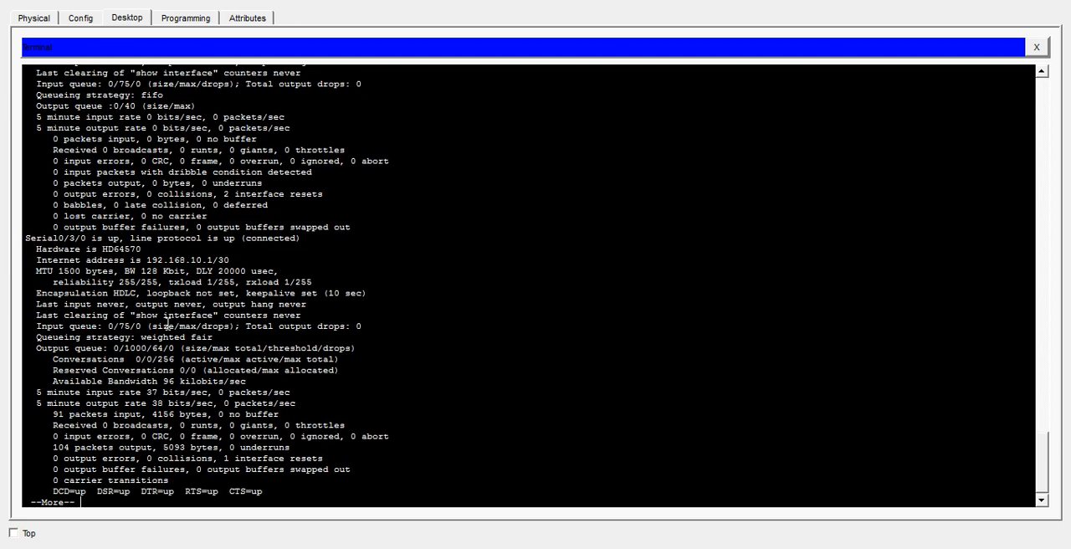
pyautogui.press('Return')
pyautogui.press('Return')
pyautogui.press('Return')
pyautogui.press('Return')
pyautogui.press('Return')
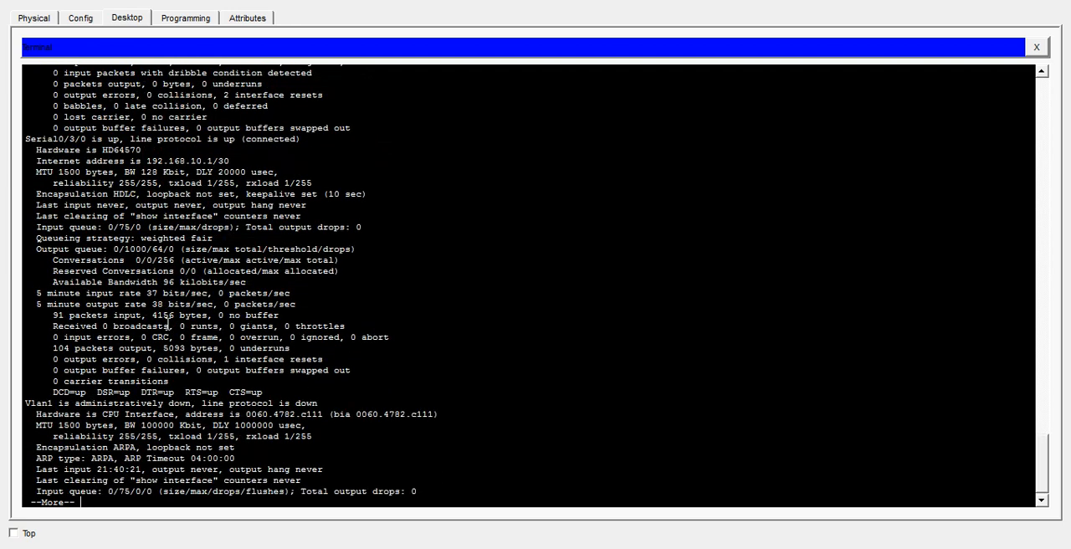
pyautogui.press('Return')
pyautogui.press('Return')
pyautogui.press('Return')
pyautogui.press('Return')
pyautogui.press('Return')
pyautogui.press('Return')
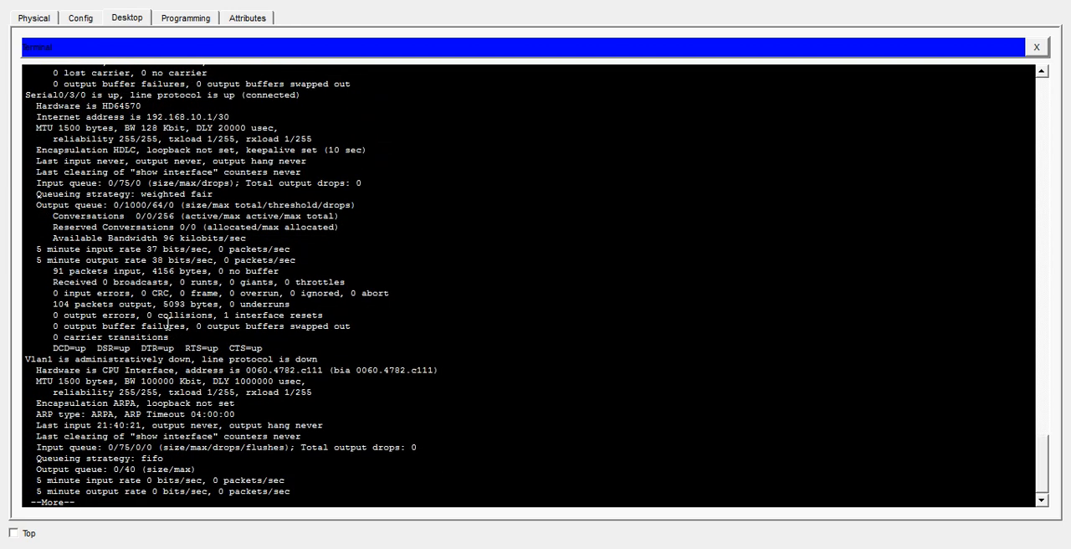
pyautogui.press('Return')
pyautogui.press('Return')
pyautogui.press('Return')
pyautogui.press('Return')
pyautogui.press('Return')
pyautogui.press('Return')
pyautogui.press('Return')
pyautogui.press('Return')
pyautogui.press('Return')
pyautogui.press('Return')
pyautogui.press('Return')
pyautogui.press('Return')
pyautogui.press('Return')
pyautogui.press('Return')
pyautogui.press('Return')
pyautogui.press('Return')
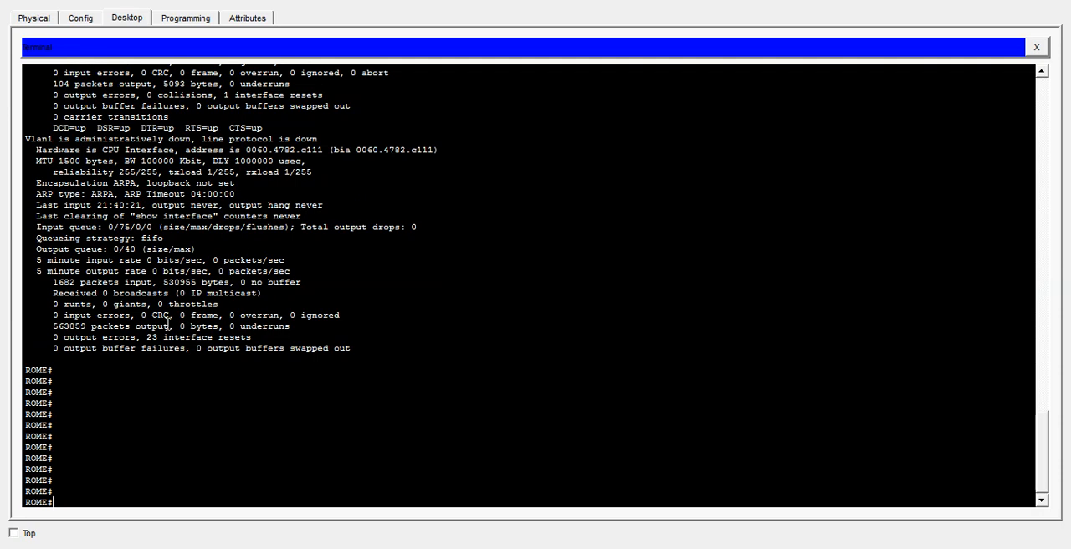
# - Run show ip interface on ROME through to its end, examining the access list and split horizon lines for Serial0/3/0
pyautogui.write('show ip interfa')
pyautogui.press('Tab')
pyautogui.press('Return')
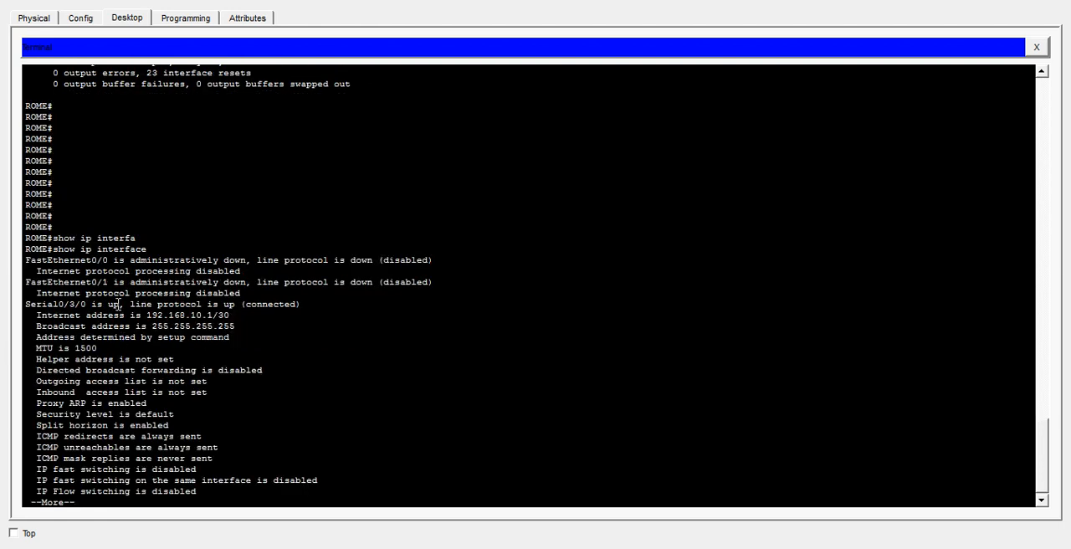
pyautogui.press('space')
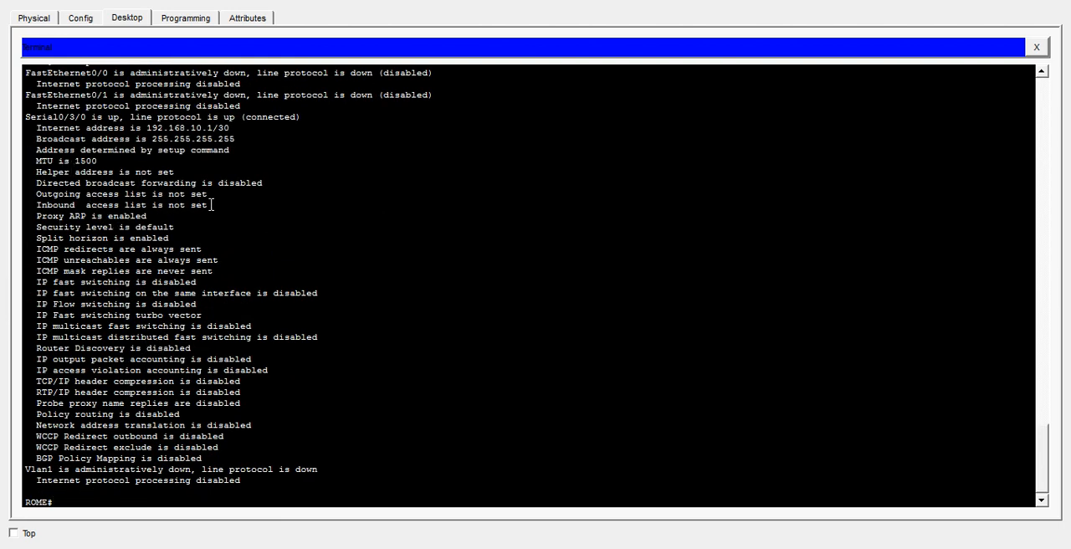
pyautogui.moveTo(211, 205); pyautogui.dragTo(35, 193)
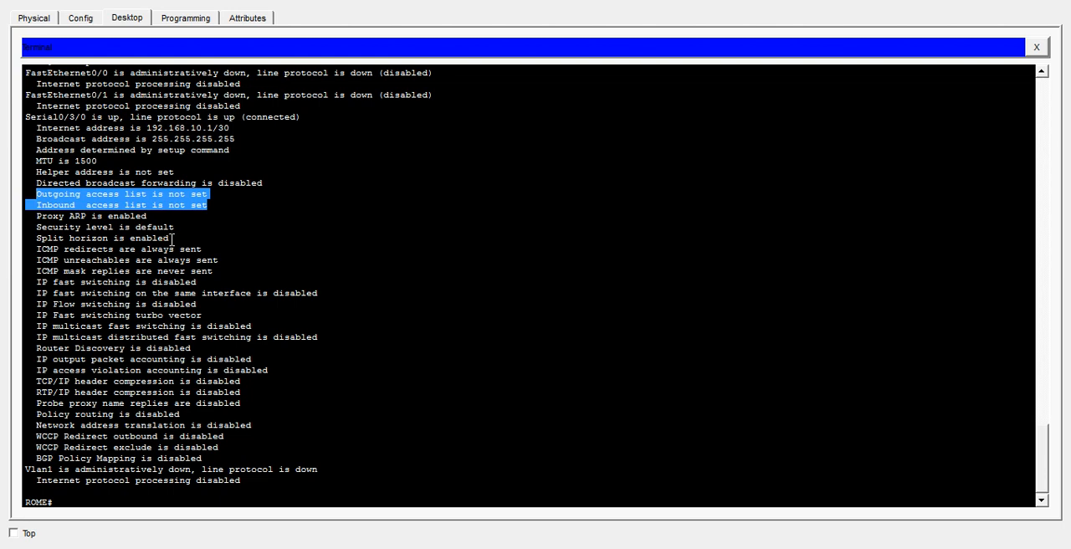
pyautogui.moveTo(170, 239); pyautogui.dragTo(62, 249)
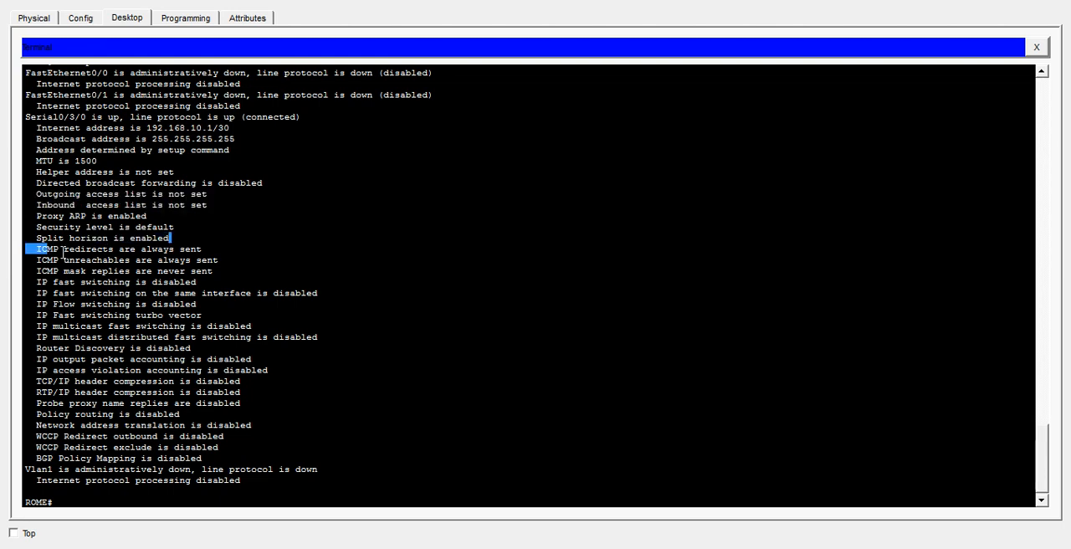
pyautogui.click(216, 403)
# - Run show controllers s0/3/0 on ROME and examine the DCE clock rate line
pyautogui.write('h')
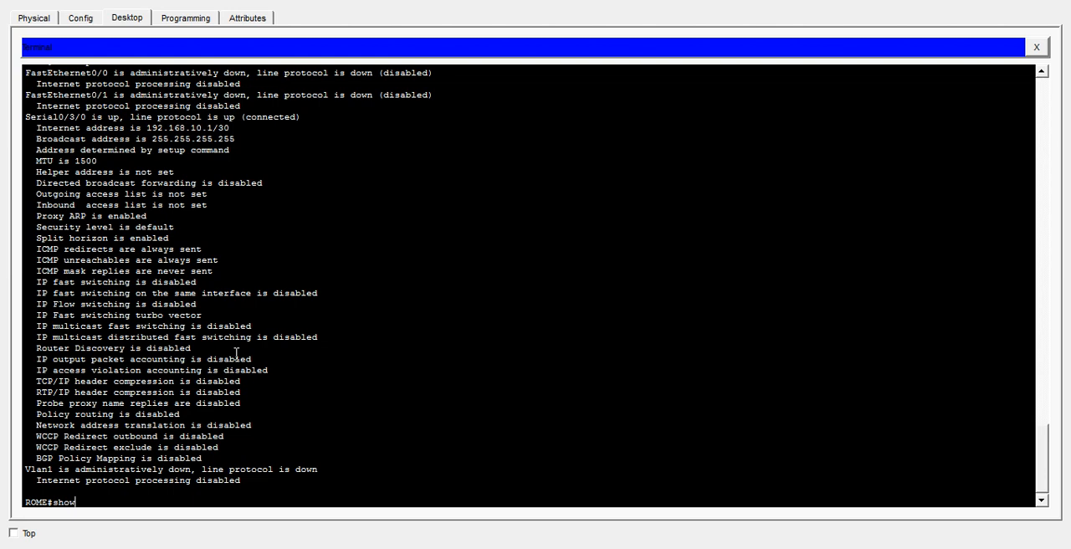
pyautogui.write('ow co')
pyautogui.press('Tab')
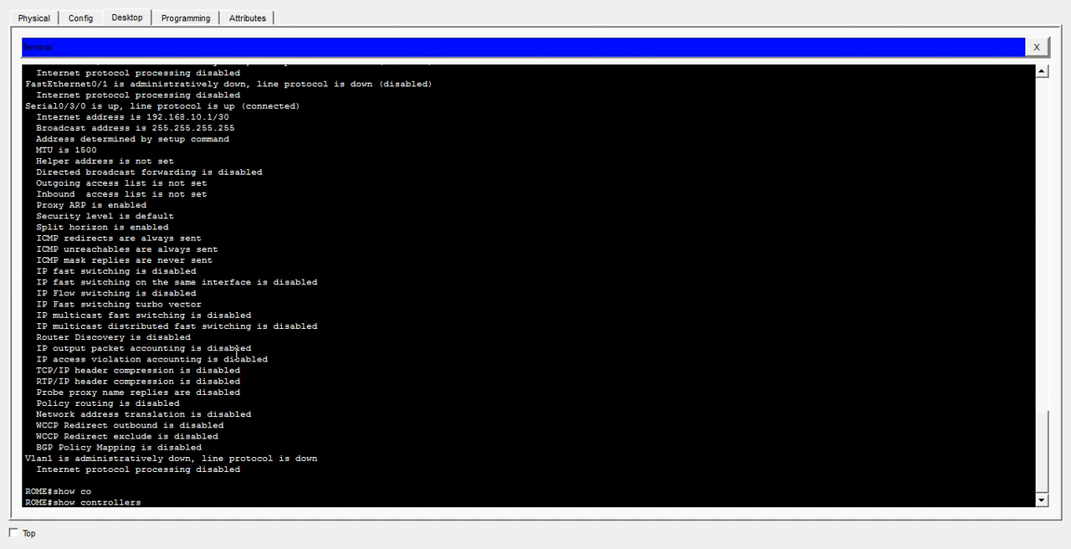
pyautogui.write('s0/3/0')
pyautogui.press('Return')
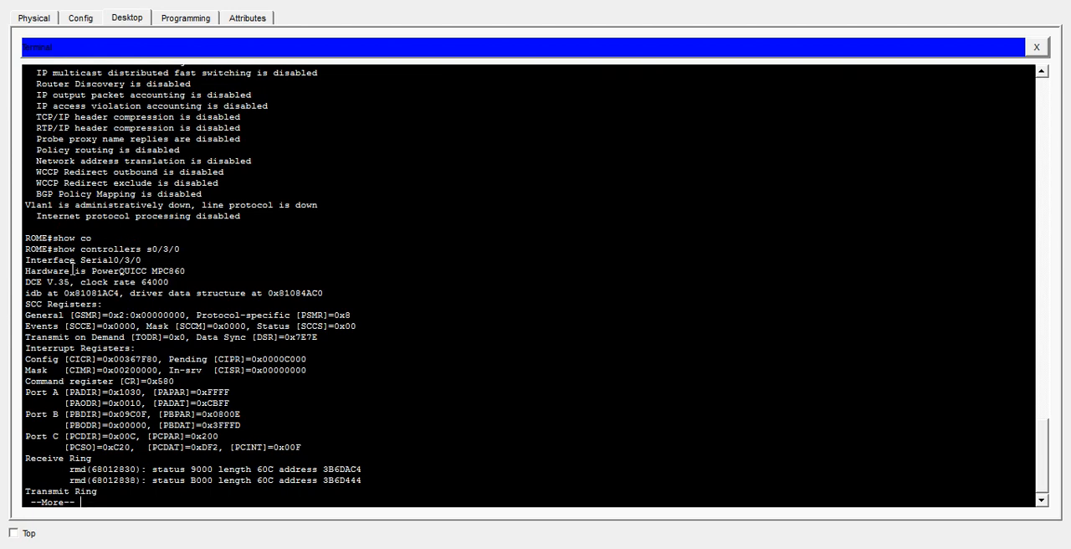
pyautogui.moveTo(25, 282); pyautogui.dragTo(178, 285)
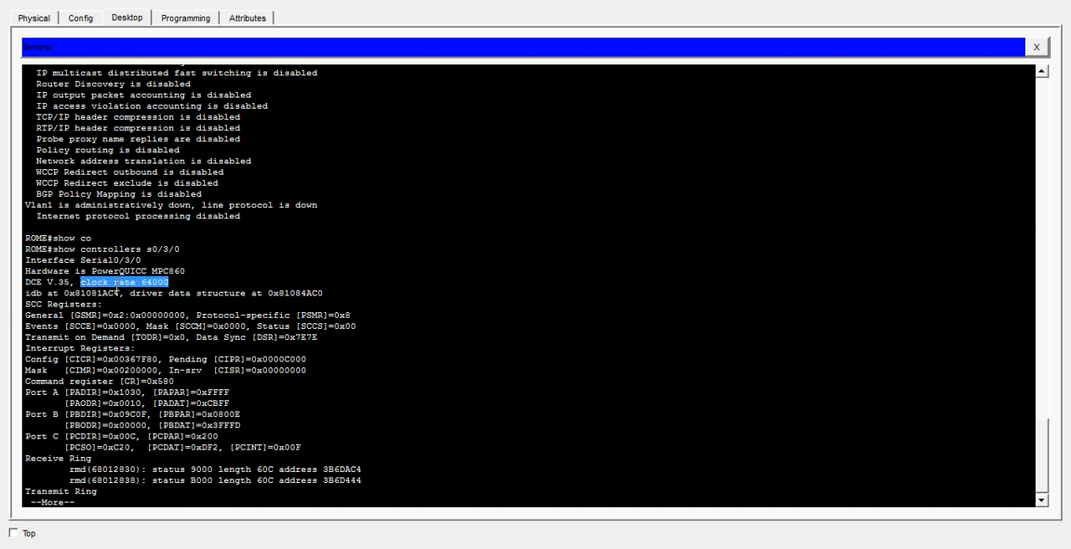
# - Examine the DCE V.35 and clock rate line of the controller output, and page through to the ROME prompt
pyautogui.click(75, 282)
pyautogui.moveTo(75, 282); pyautogui.dragTo(27, 287)
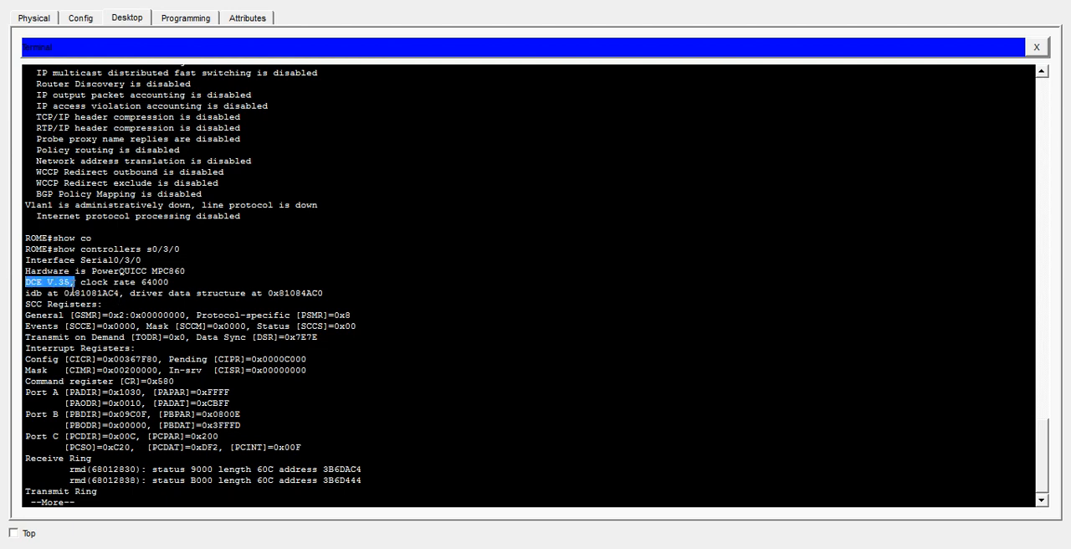
pyautogui.click(43, 284)
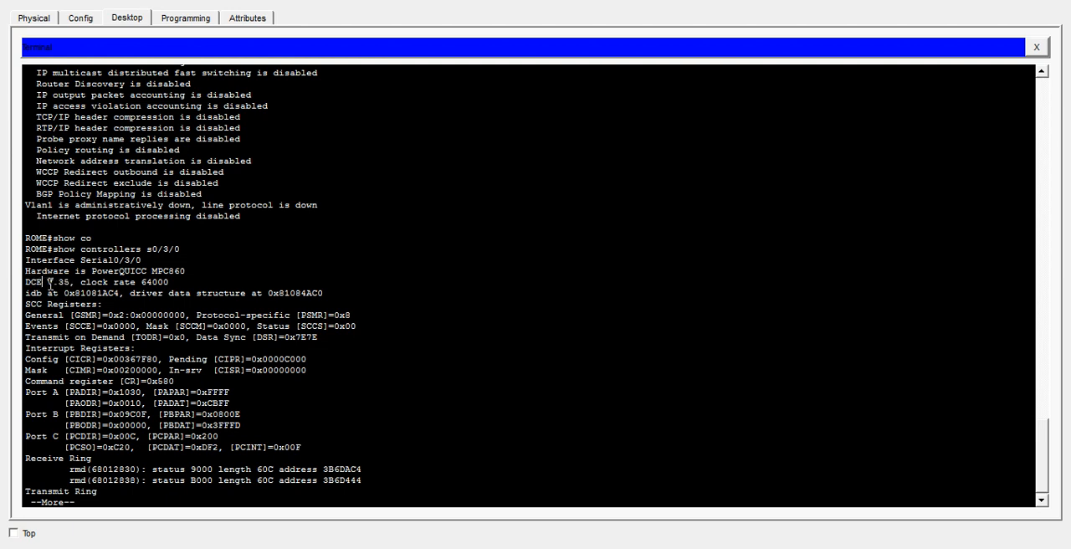
pyautogui.moveTo(169, 285); pyautogui.dragTo(25, 285)
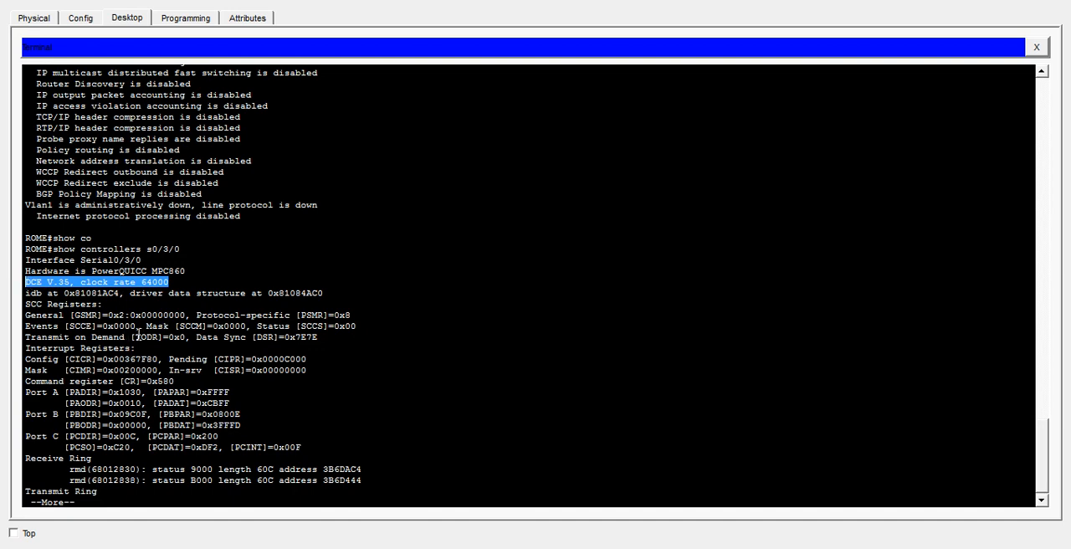
pyautogui.press('space')
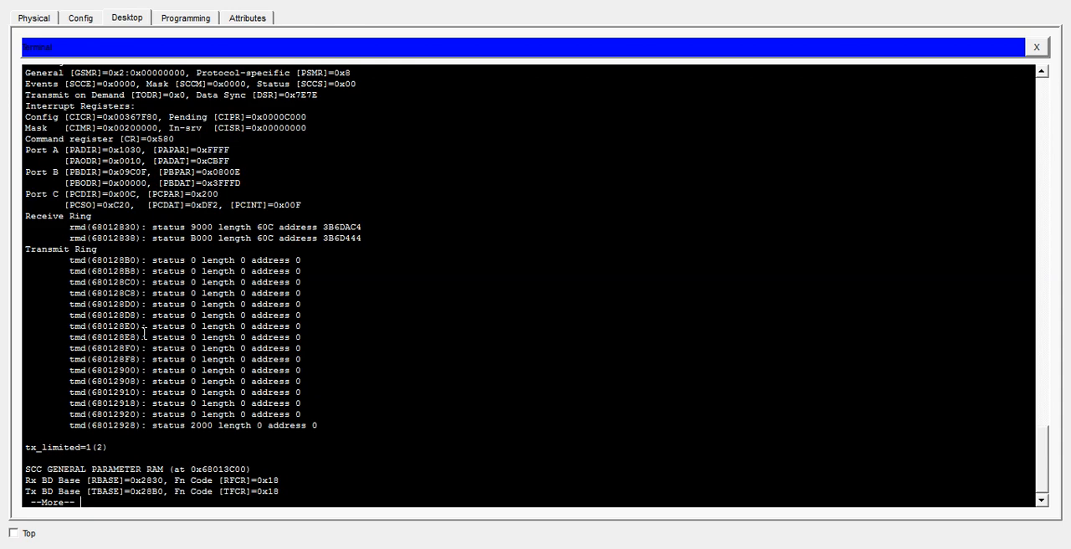
pyautogui.press('space')
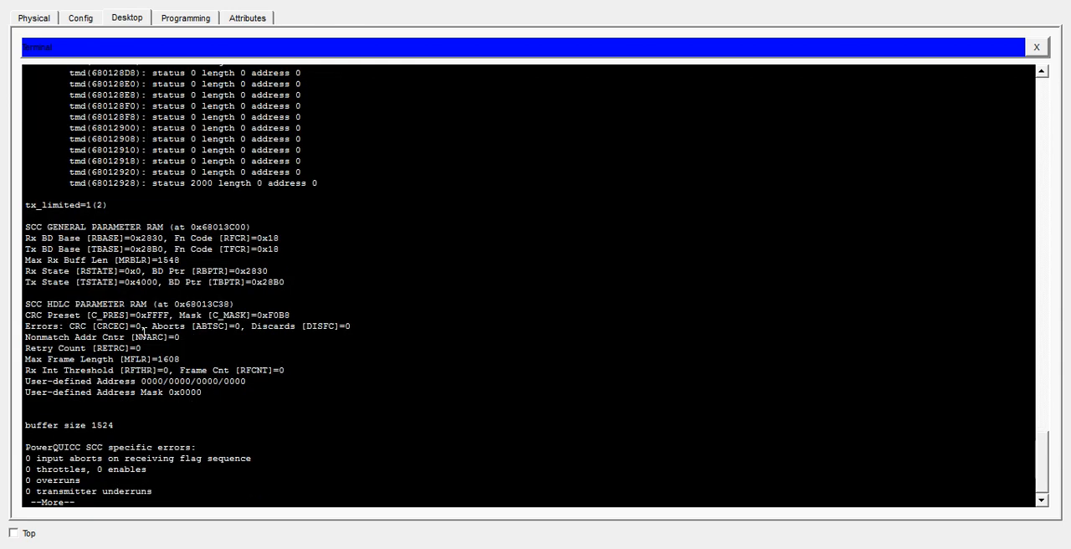
pyautogui.press('space')
# - Try to display the flash contents on ROME with show flow flash
pyautogui.write('how')
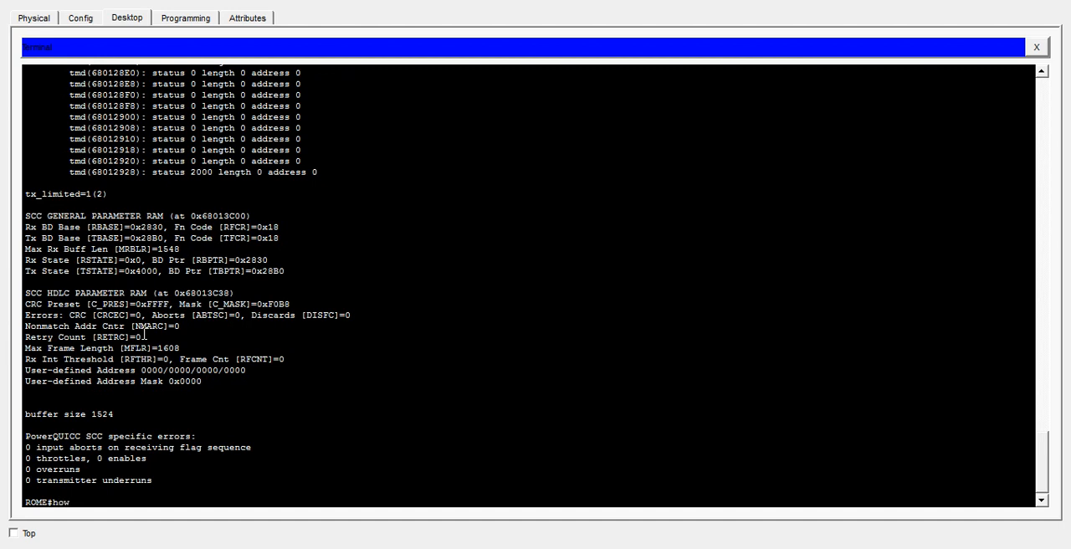
pyautogui.write(' fl')
pyautogui.hotkey('ctrl', 'a')
pyautogui.write('show flow flas')
pyautogui.press('Return')
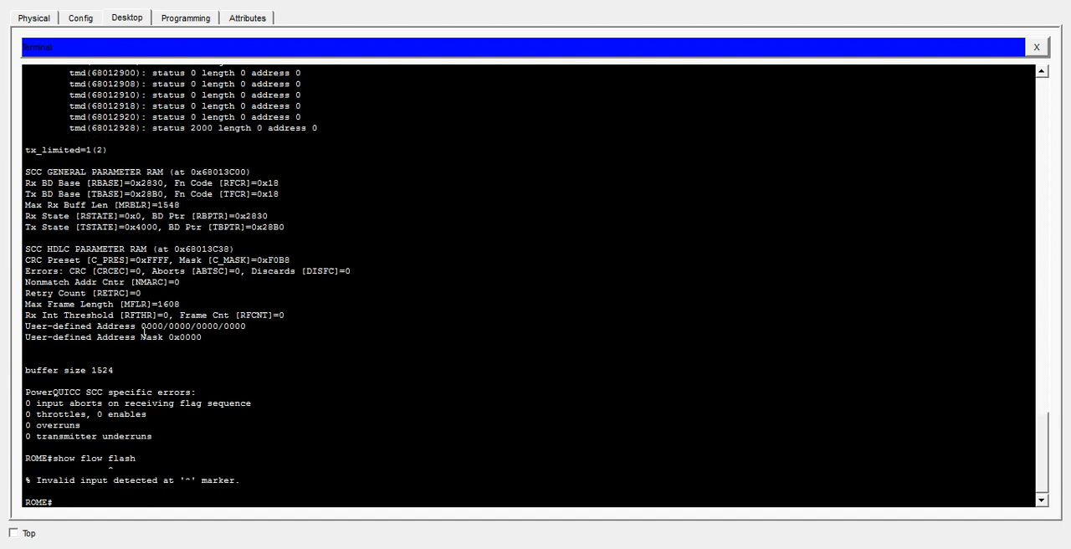
# - Run show flash on ROME and examine the IOS image file name and the flash memory usage line
pyautogui.write('show flash')
pyautogui.press('Return')
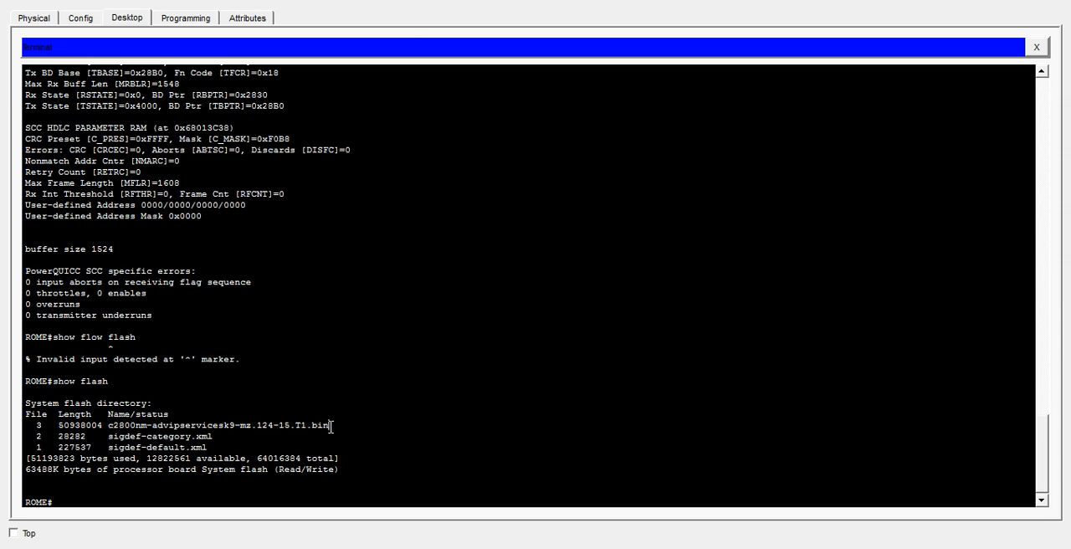
pyautogui.moveTo(330, 426); pyautogui.dragTo(110, 433)
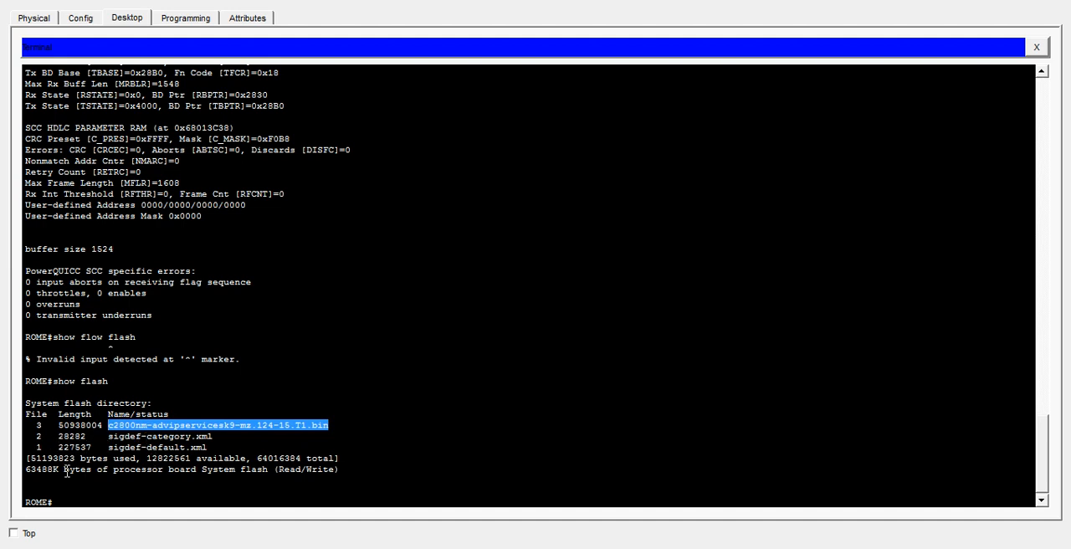
pyautogui.moveTo(67, 469); pyautogui.dragTo(58, 469)
pyautogui.moveTo(41, 470)
pyautogui.mouseDown()
pyautogui.moveTo(26, 470)
pyautogui.moveTo(69, 457)
pyautogui.moveTo(37, 457)
pyautogui.mouseUp()
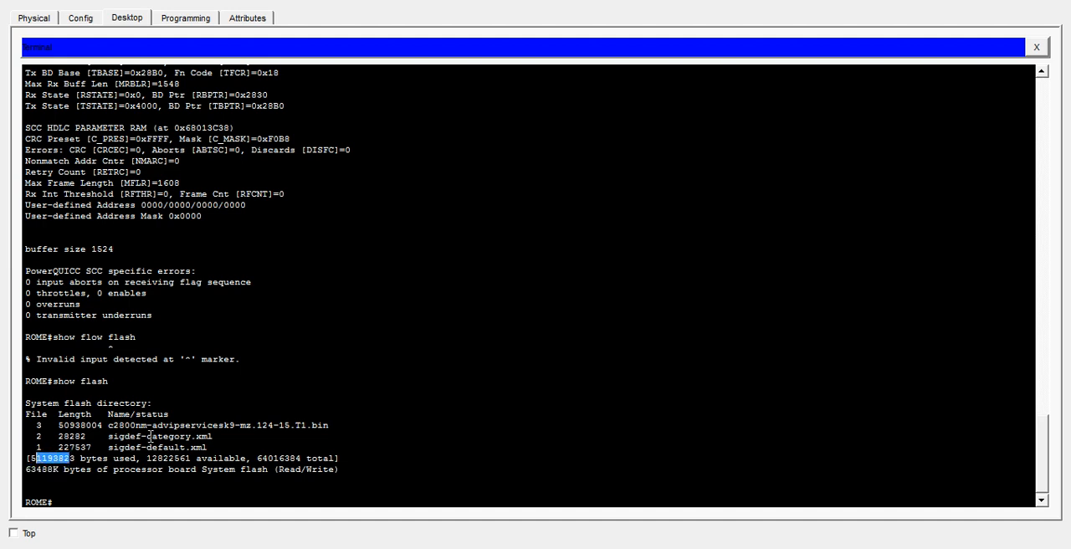
# - Run show version on ROME and compare its system image file with the files listed in the flash directory
pyautogui.click(117, 494)
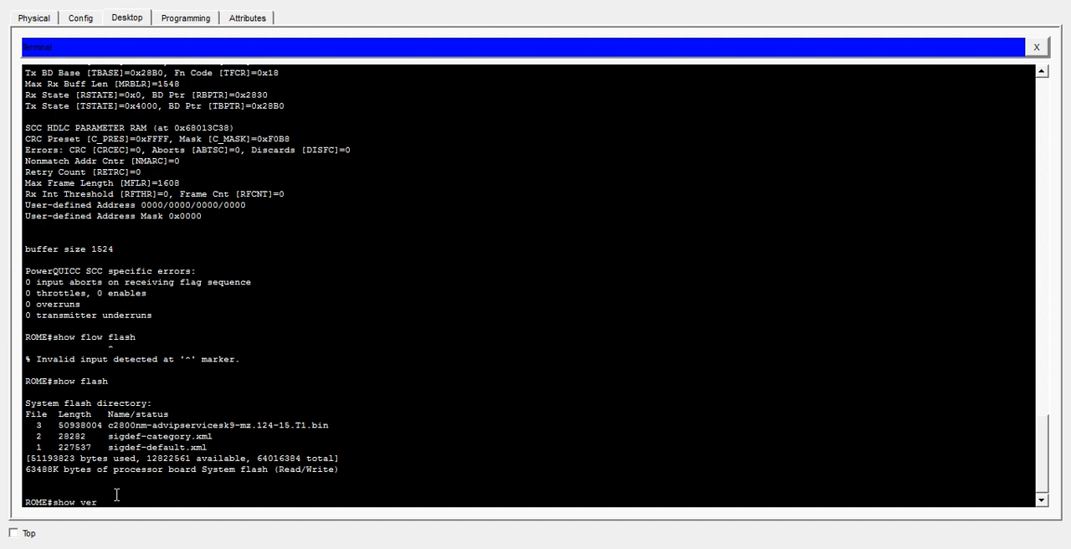
pyautogui.press('Return')
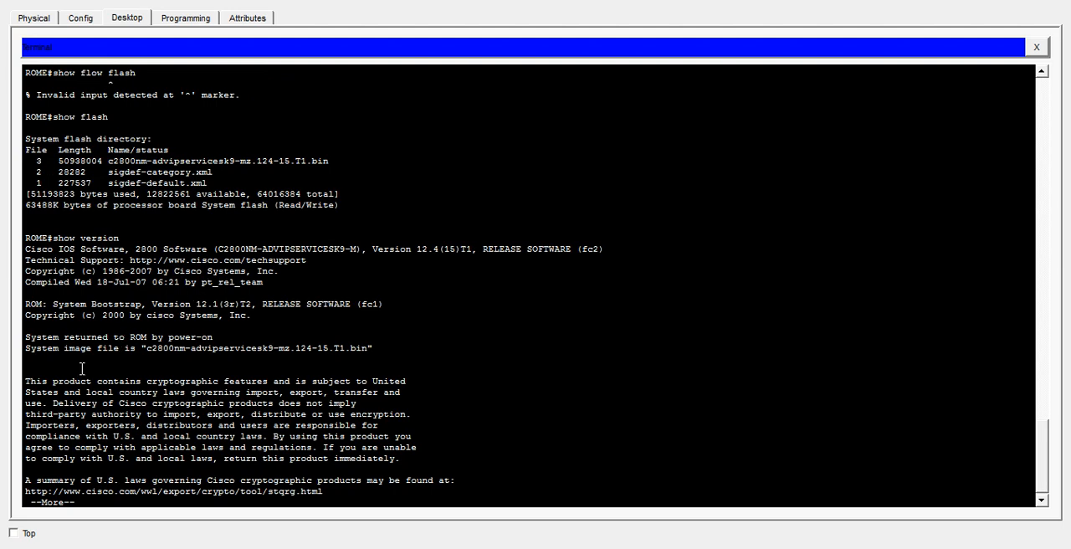
pyautogui.moveTo(146, 348); pyautogui.dragTo(374, 352)
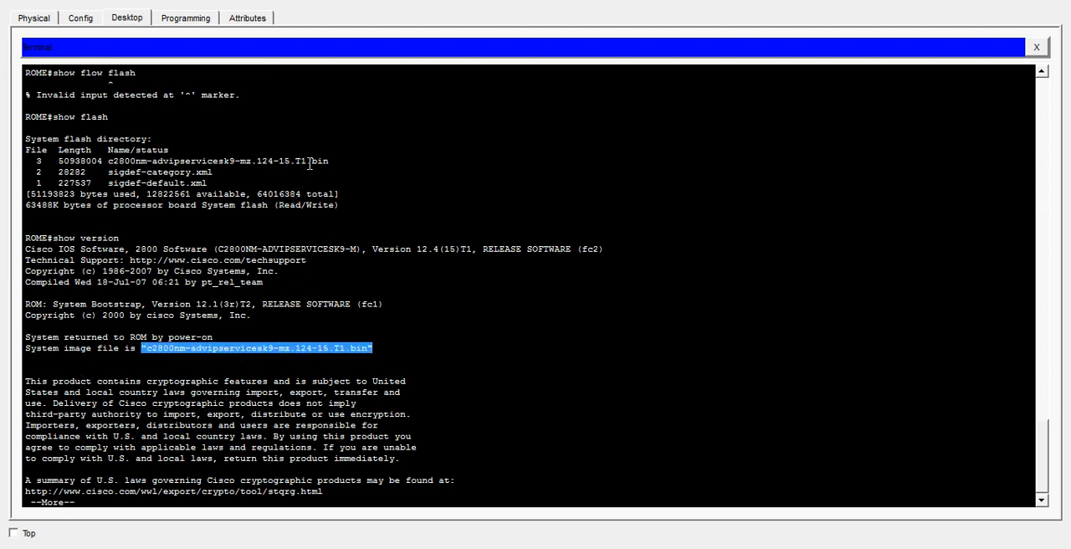
pyautogui.click(336, 160)
pyautogui.moveTo(333, 160); pyautogui.dragTo(108, 162)
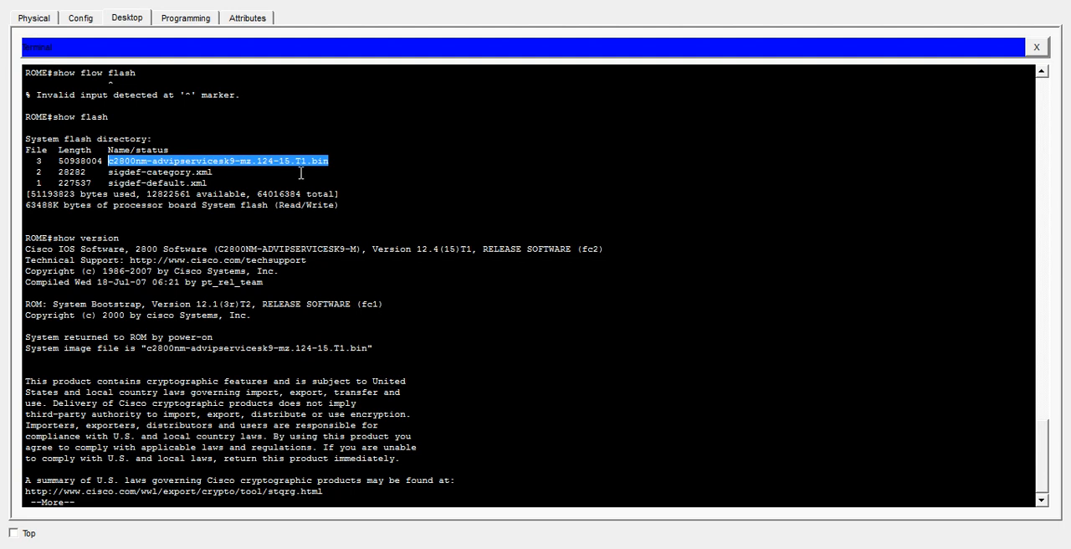
pyautogui.click(333, 159)
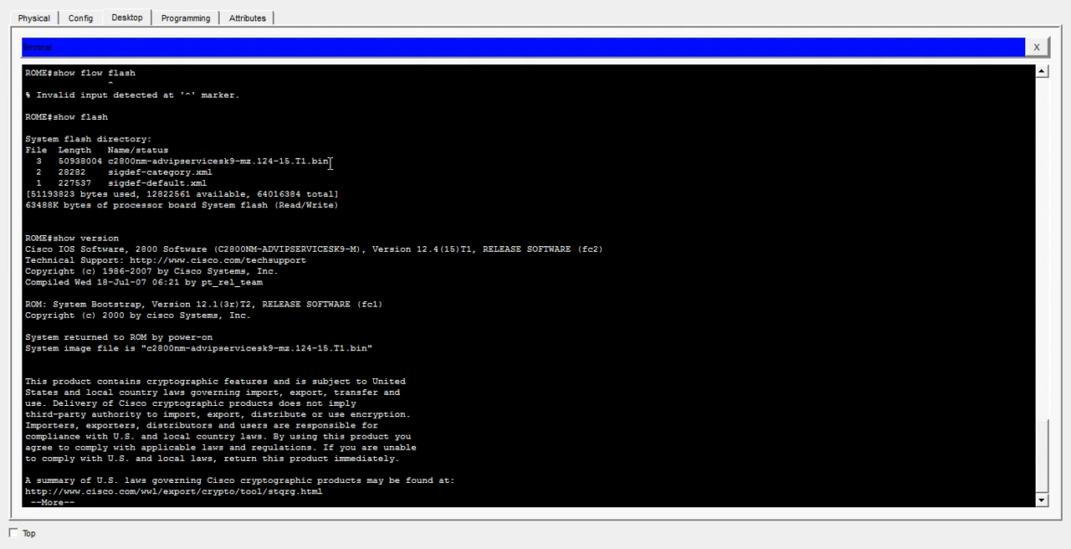
pyautogui.moveTo(330, 163); pyautogui.dragTo(107, 164)
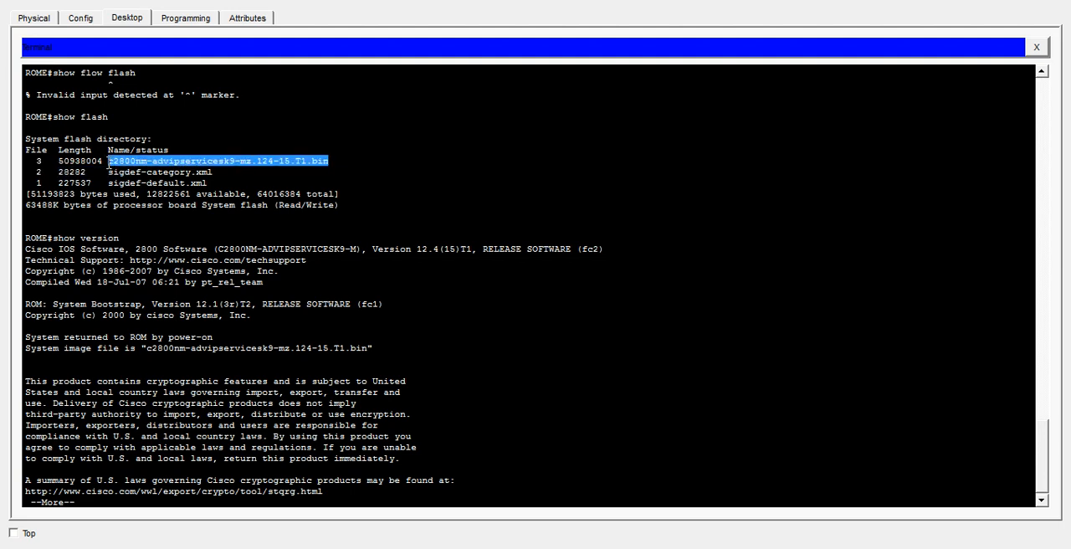
pyautogui.click(379, 348)
pyautogui.moveTo(379, 347); pyautogui.dragTo(143, 350)
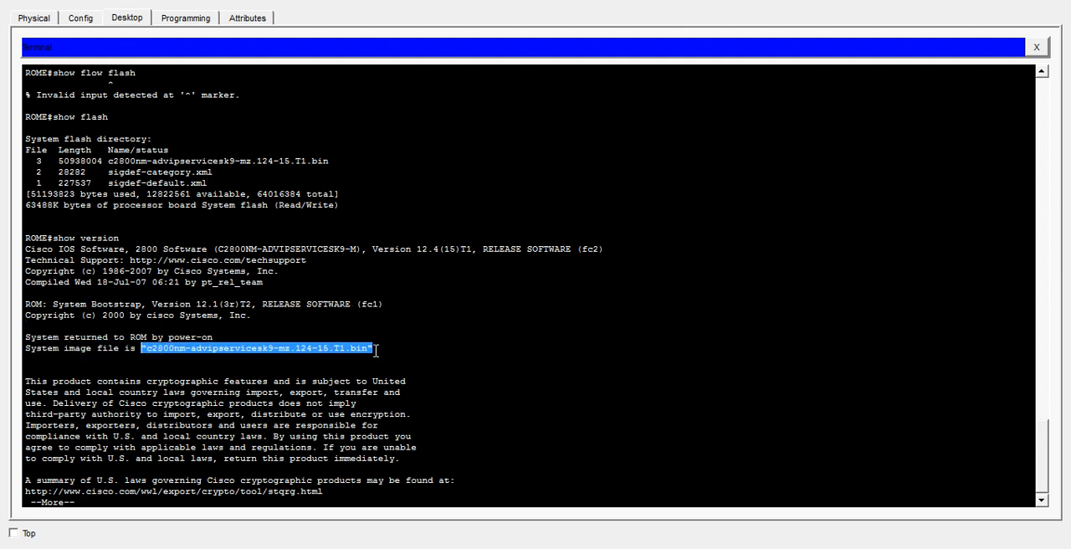
pyautogui.moveTo(109, 161); pyautogui.dragTo(215, 173)
pyautogui.click(87, 131)
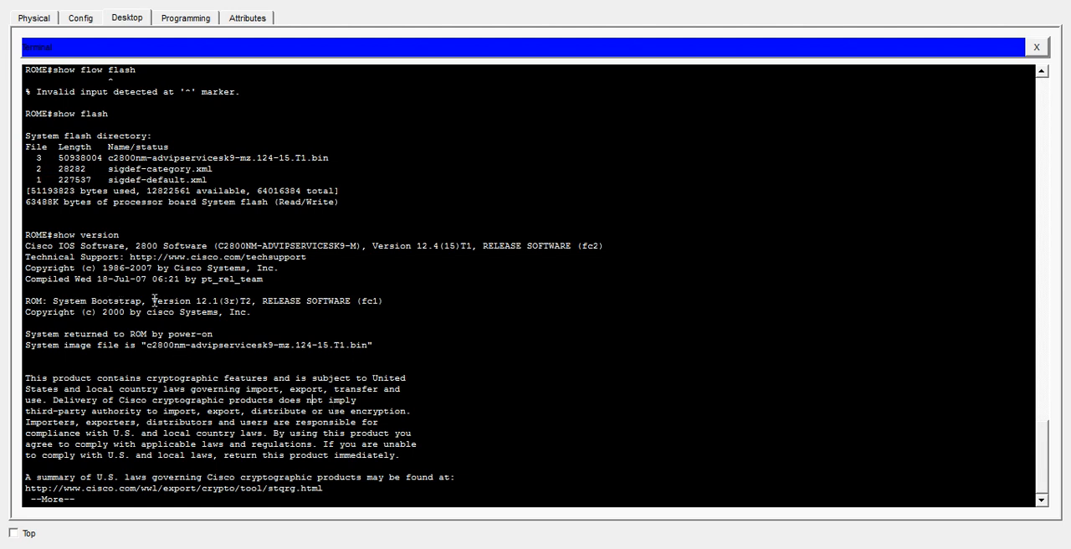
# - Examine the bootstrap version, then the memory, FastEthernet, NVRAM and system flash lines through the end of the show version output
pyautogui.moveTo(147, 303); pyautogui.dragTo(258, 303)
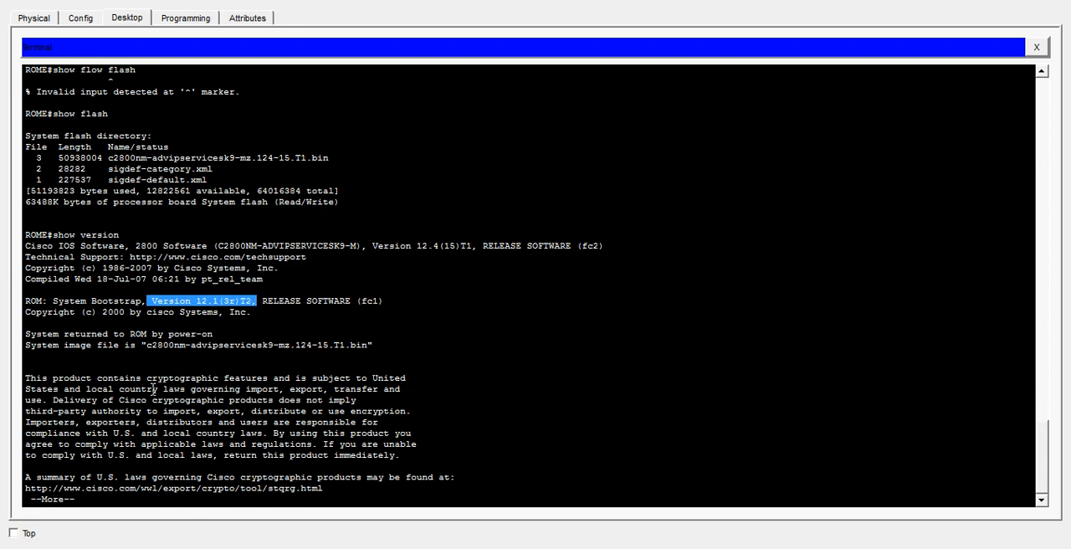
pyautogui.press('space')
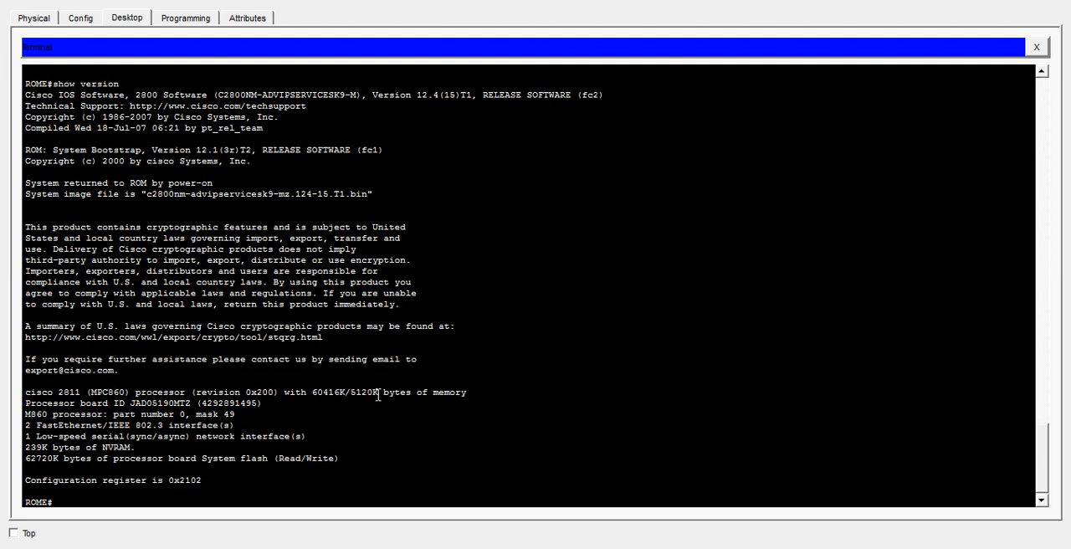
pyautogui.moveTo(433, 393); pyautogui.dragTo(308, 395)
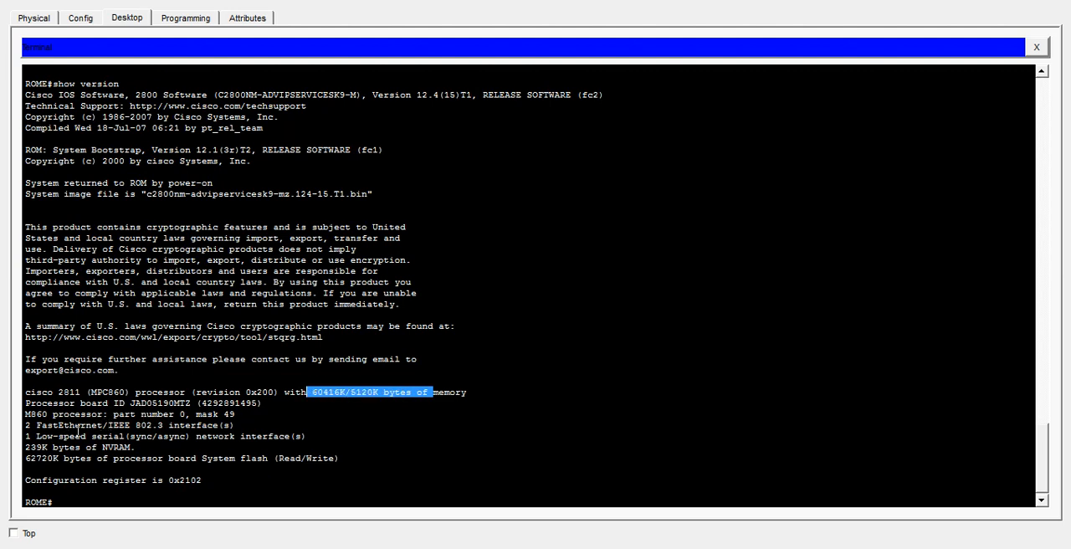
pyautogui.moveTo(25, 425); pyautogui.dragTo(233, 427)
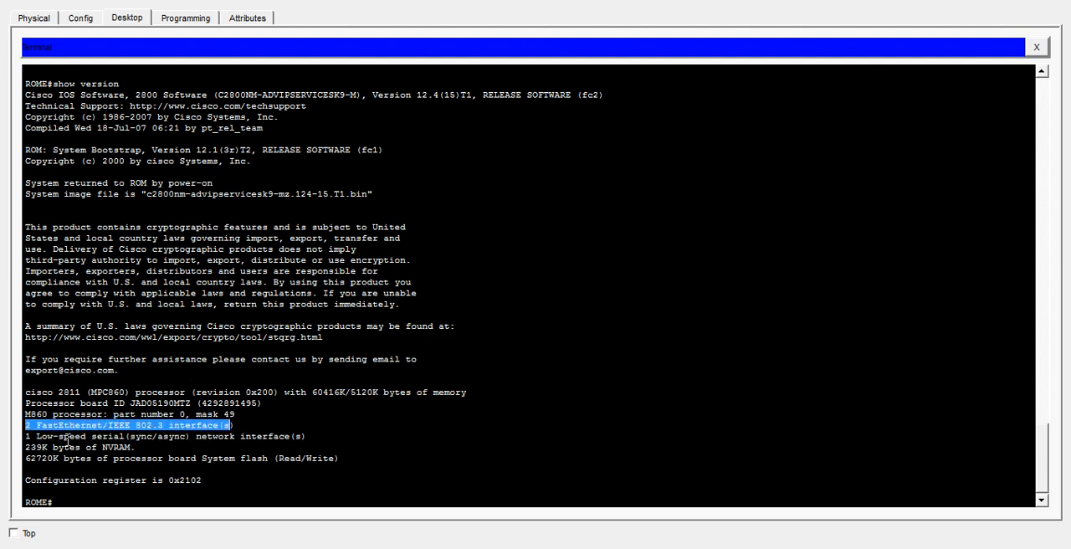
pyautogui.moveTo(25, 445); pyautogui.dragTo(123, 448)
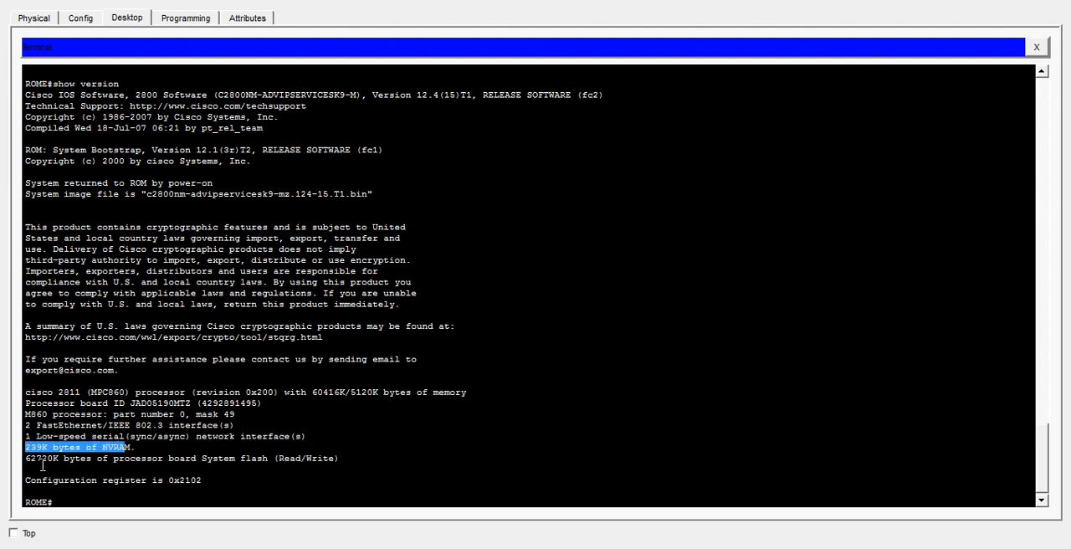
pyautogui.moveTo(25, 457); pyautogui.dragTo(153, 468)
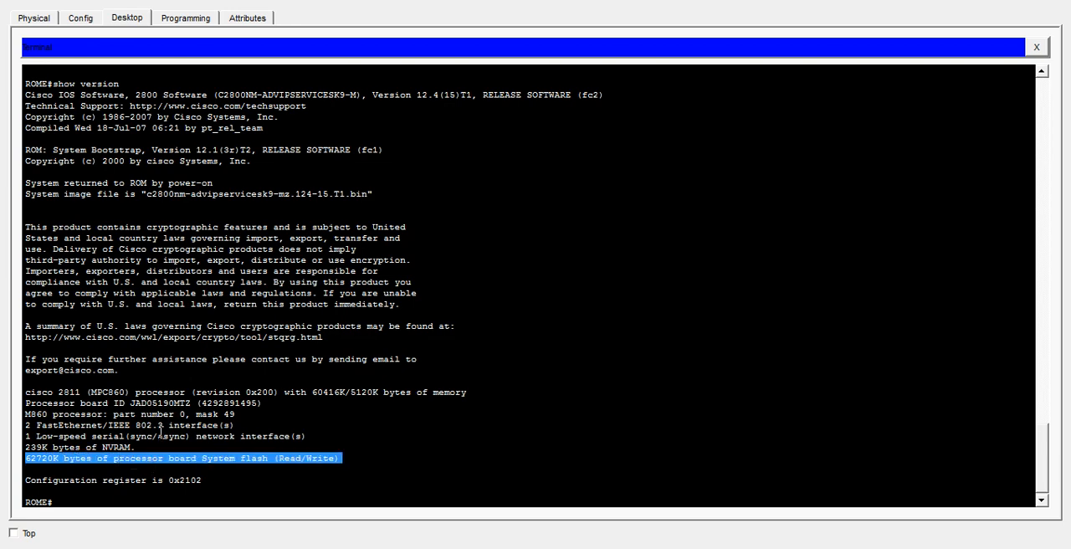
# - Review the show version output and examine its configuration register line
pyautogui.scroll(4, 161, 433)
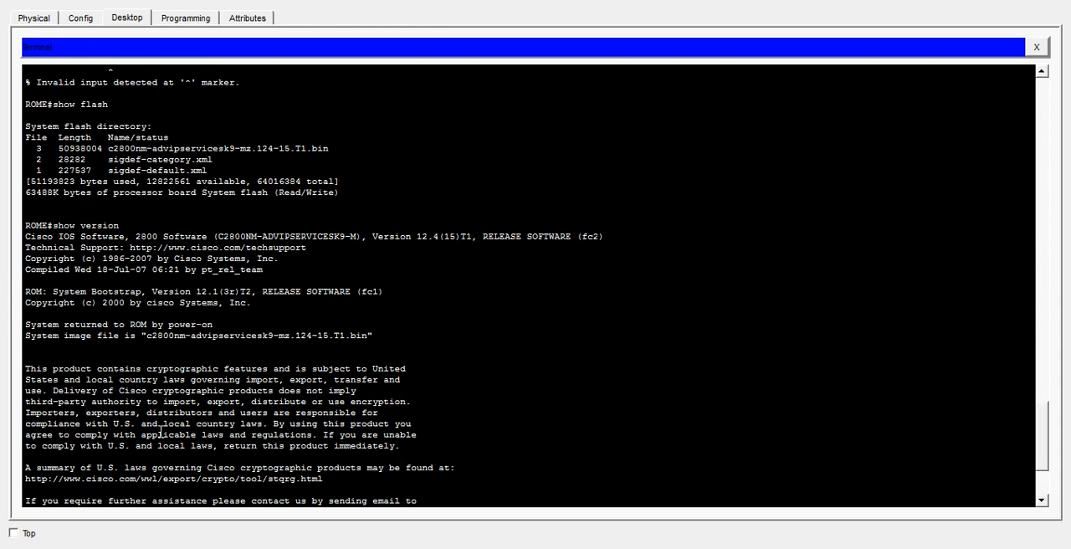
pyautogui.scroll(-3, 160, 433)
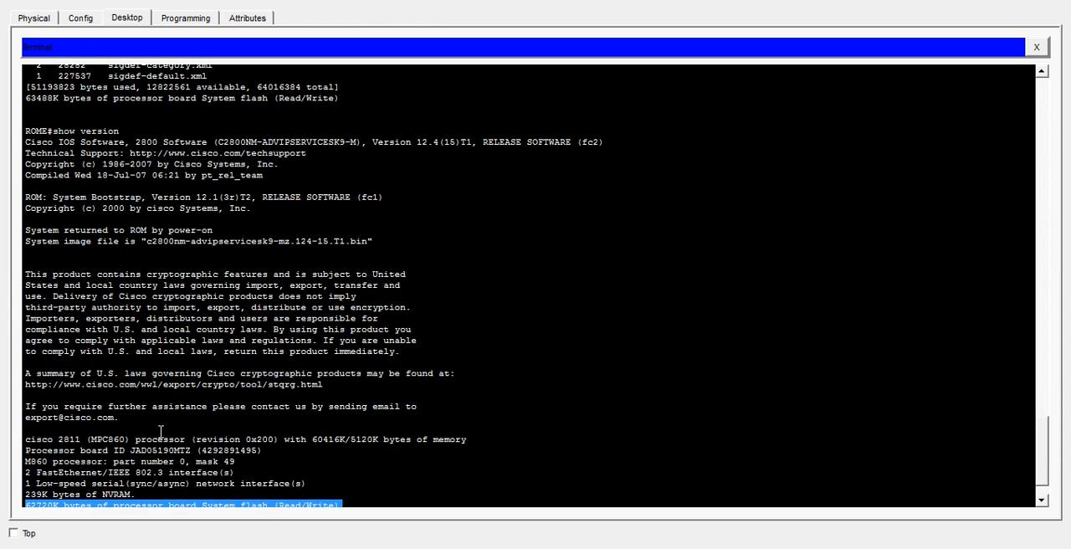
pyautogui.scroll(-2, 160, 431)
pyautogui.click(201, 477)
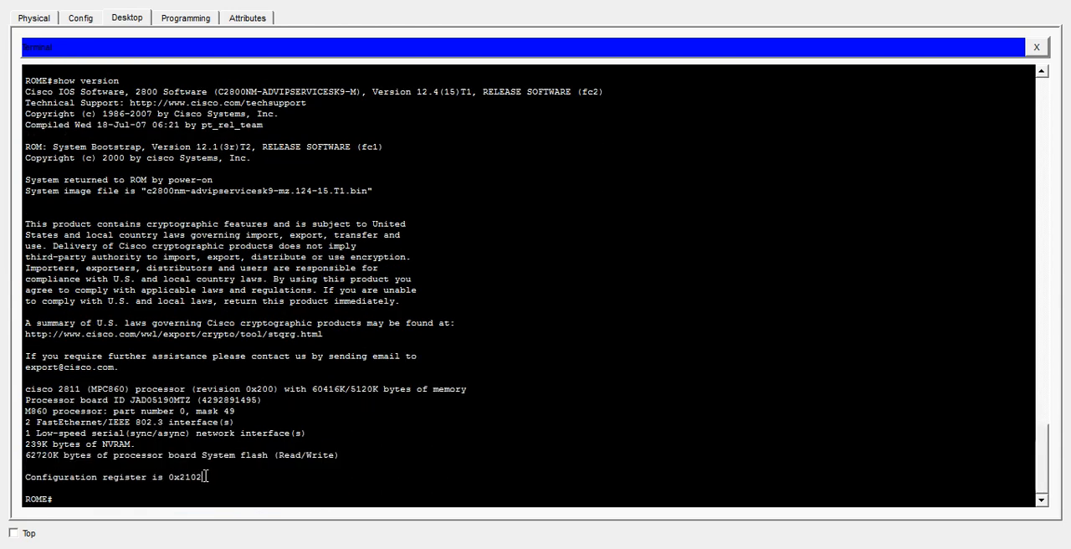
pyautogui.moveTo(199, 477); pyautogui.dragTo(25, 482)
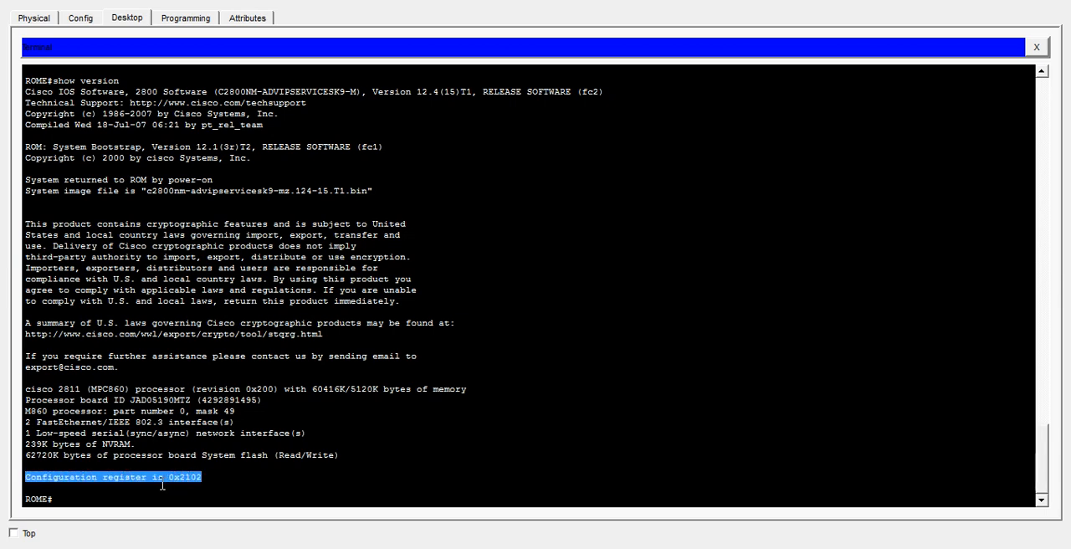
pyautogui.click(203, 479)
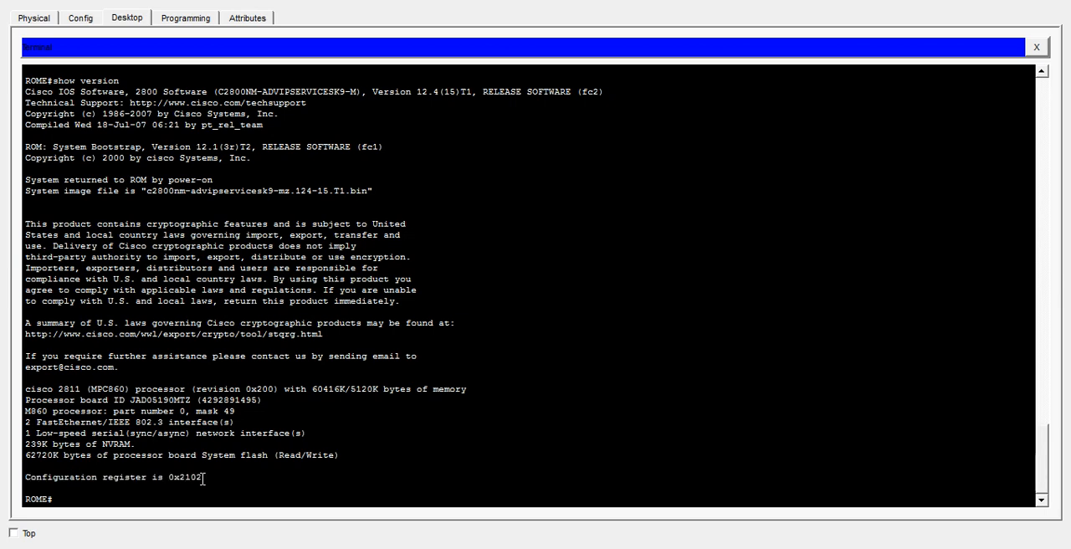
pyautogui.moveTo(203, 478); pyautogui.dragTo(22, 478)
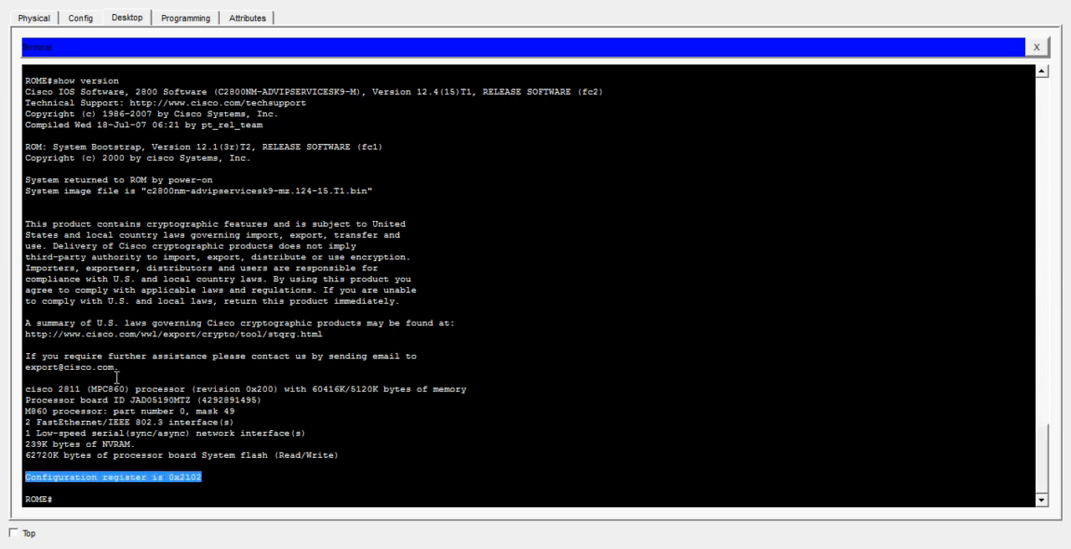
pyautogui.click(202, 479)
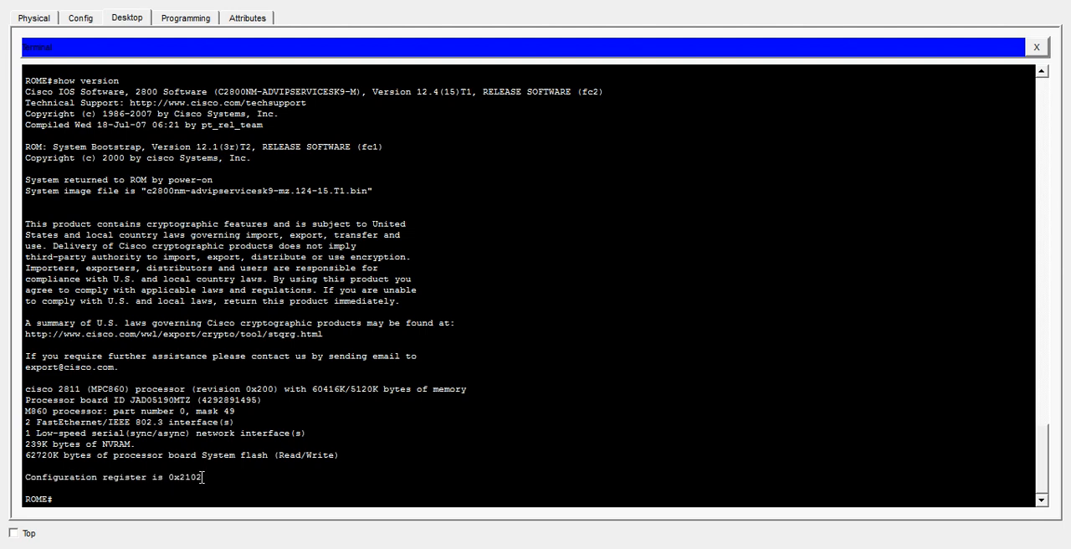
pyautogui.moveTo(202, 478); pyautogui.dragTo(42, 479)
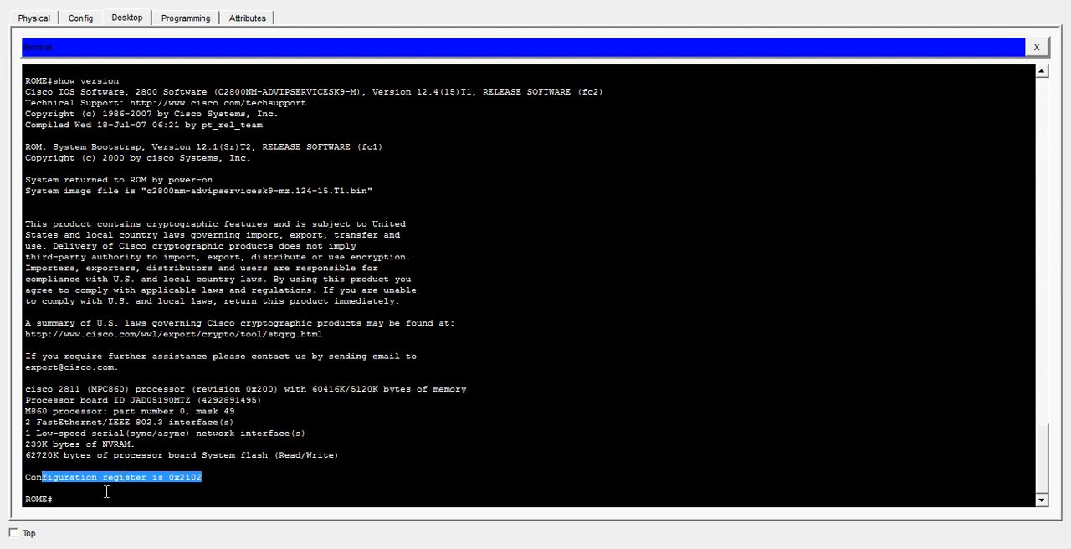
pyautogui.click(97, 495)
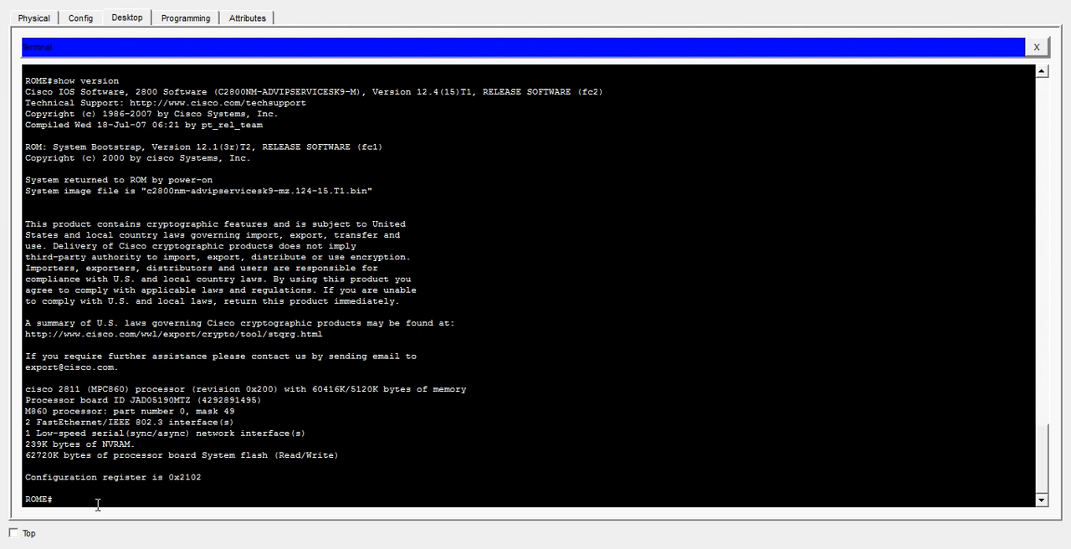
# - Begin a copy command at the ROME prompt by entering cop
pyautogui.write('cop')
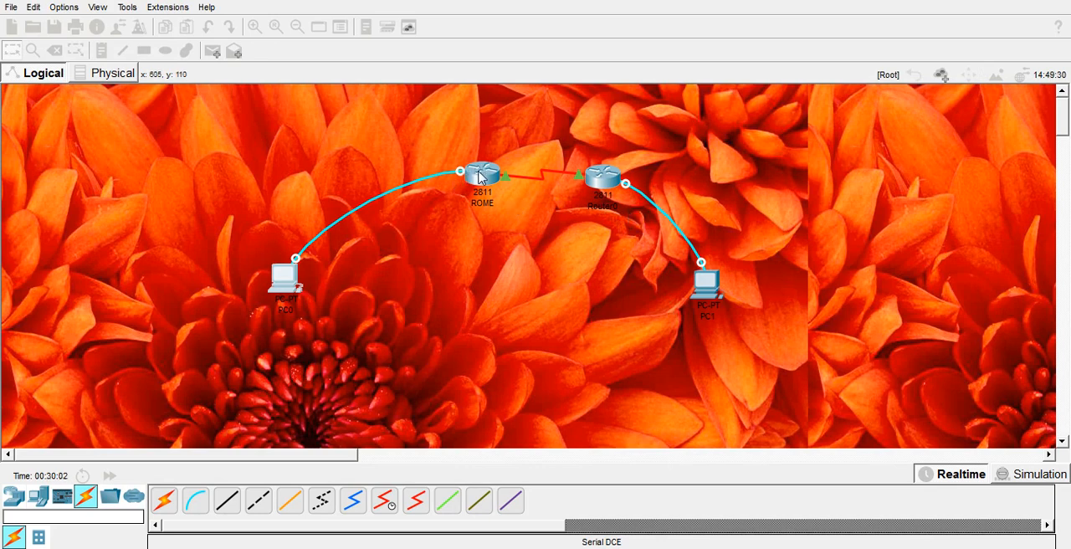
# - Spread the two routers apart in the topology, moving ROME farther left and nudging LONDON slightly right
pyautogui.moveTo(482, 178); pyautogui.dragTo(416, 180)
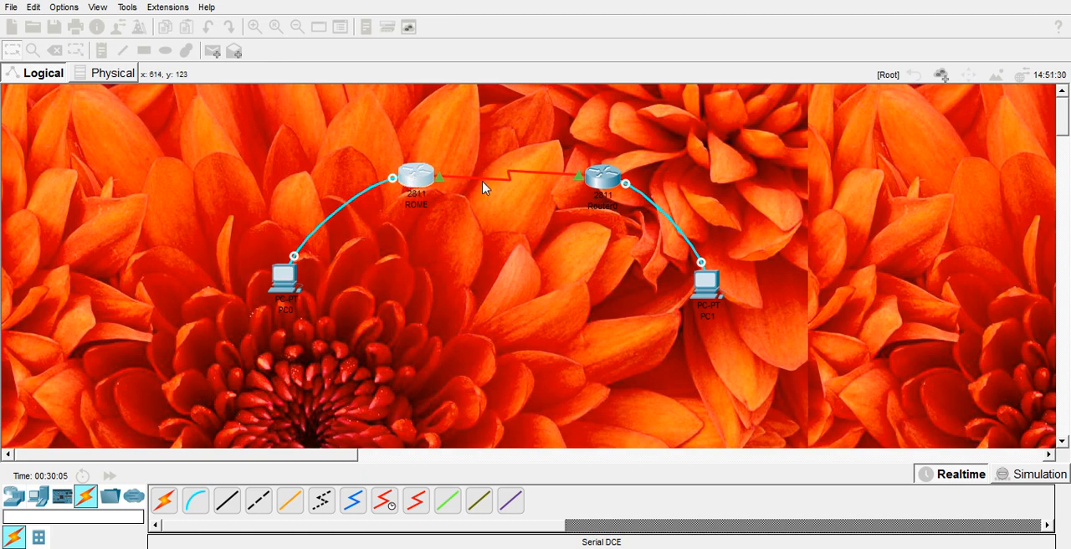
pyautogui.moveTo(599, 177); pyautogui.dragTo(606, 179)
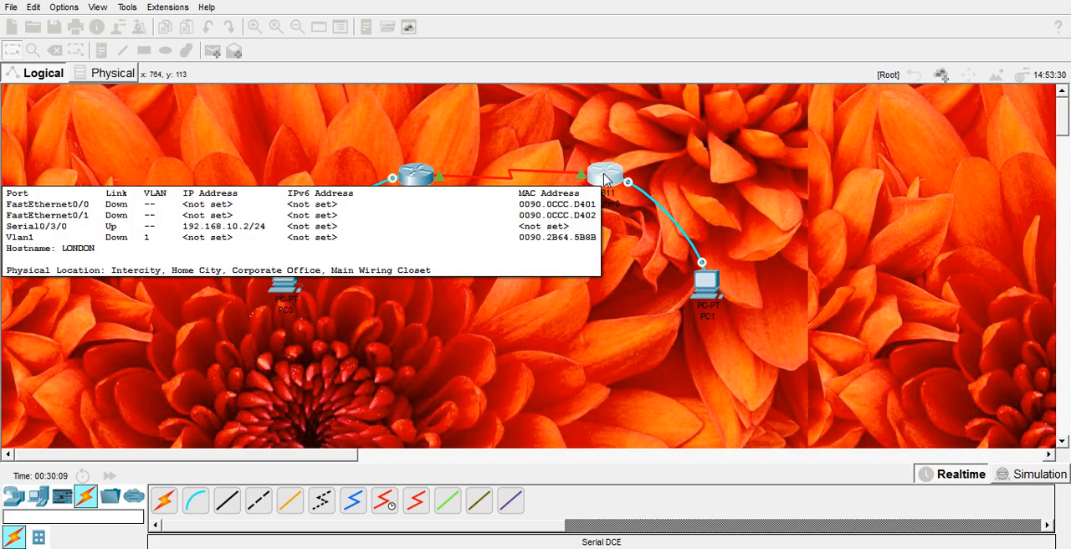
# - Open the global configuration settings of the LONDON router and clear its display name
pyautogui.click(605, 179)
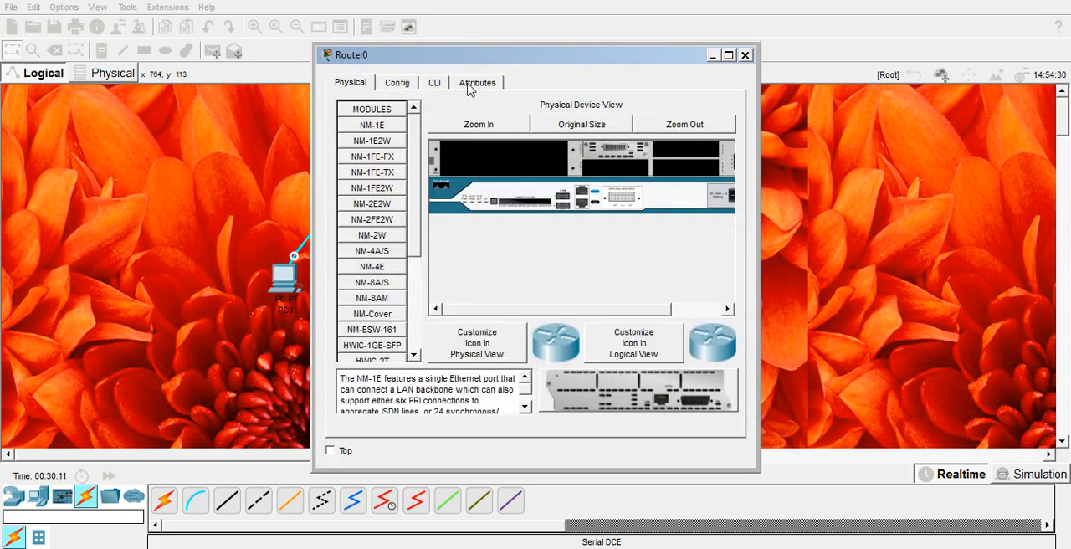
pyautogui.click(437, 84)
pyautogui.click(477, 82)
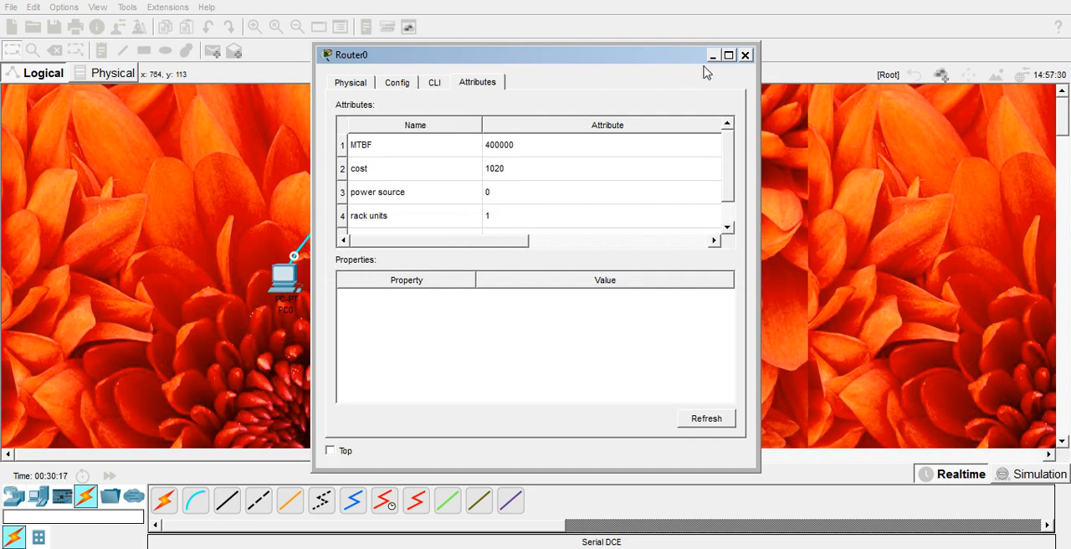
pyautogui.click(432, 82)
pyautogui.click(461, 83)
pyautogui.click(401, 85)
pyautogui.click(573, 154)
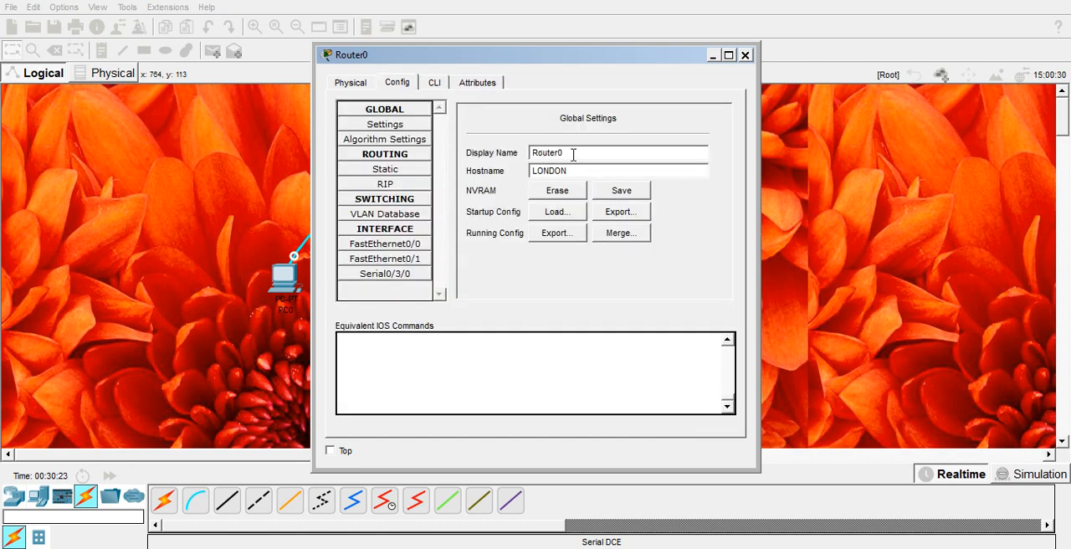
pyautogui.press('BackSpace')
pyautogui.press('BackSpace')
pyautogui.press('BackSpace')
pyautogui.press('BackSpace')
pyautogui.press('BackSpace')
pyautogui.press('BackSpace')
pyautogui.press('BackSpace')
# - Re-enter the router's hostname in capitals as LONDON
pyautogui.press('Tab')
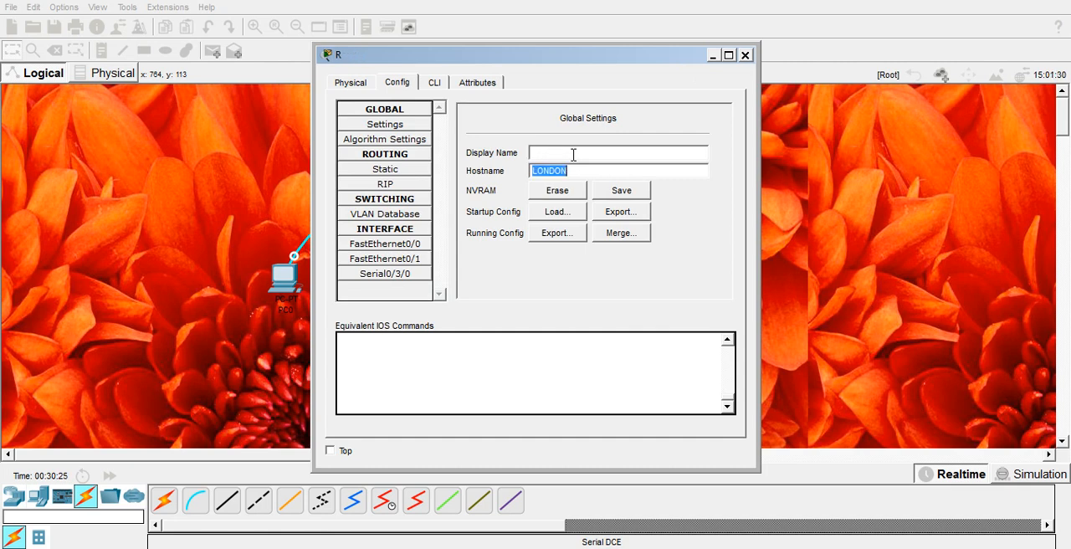
pyautogui.press('BackSpace')
pyautogui.write('london')
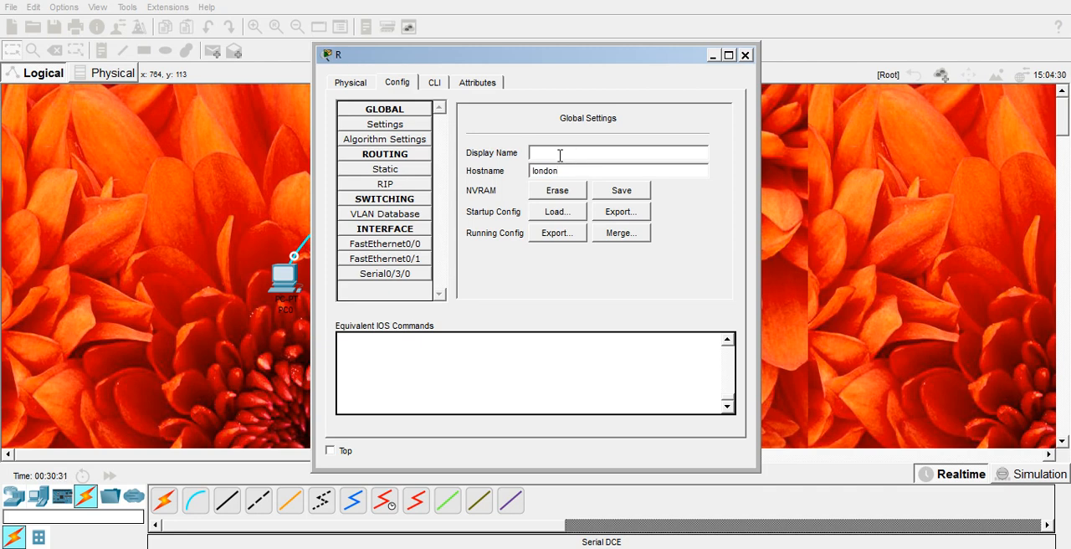
pyautogui.press('BackSpace')
pyautogui.press('BackSpace')
pyautogui.press('BackSpace')
pyautogui.press('BackSpace')
pyautogui.press('BackSpace')
pyautogui.write('LONDON')
# - Set the router's display name to LONDON and close its configuration window
pyautogui.click(570, 154)
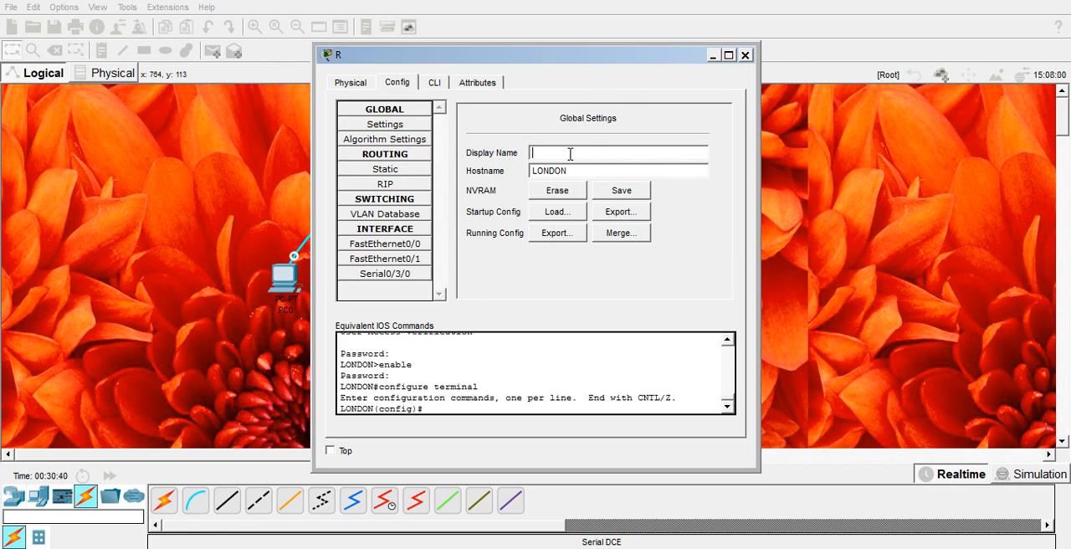
pyautogui.write('LONDON')
pyautogui.click(744, 54)
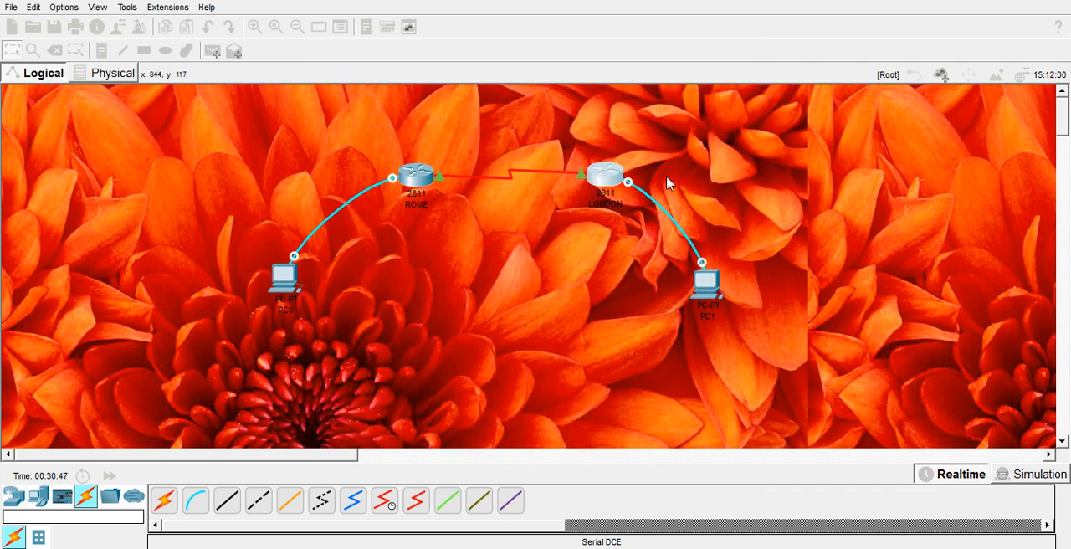